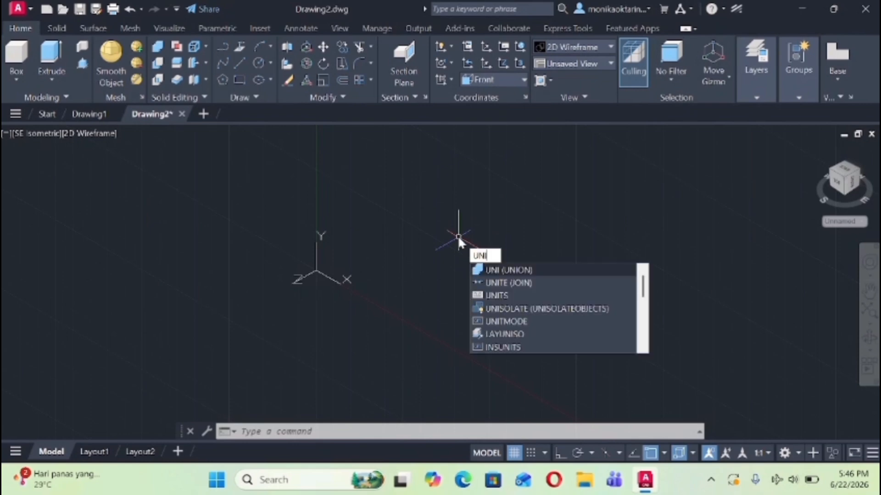
- Set the drawing units' length precision to two decimal places (0.00)
{"action": "key", "text": "BackSpace"}
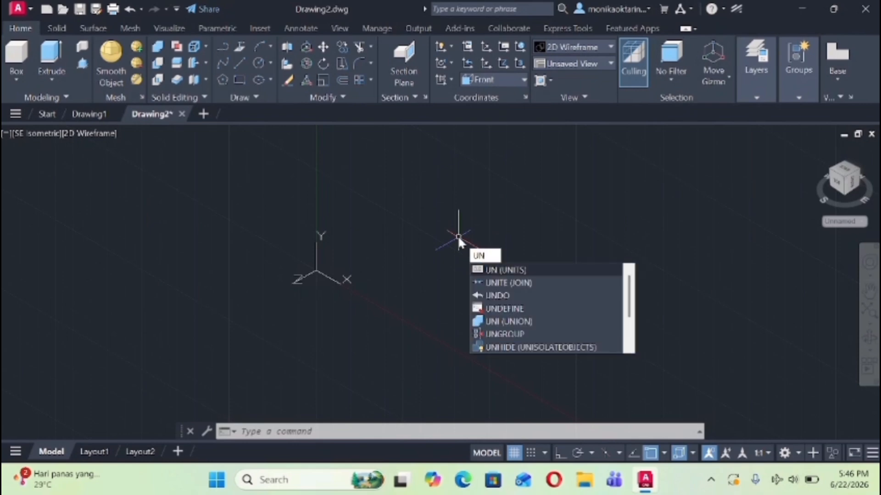
{"action": "key", "text": "Return"}
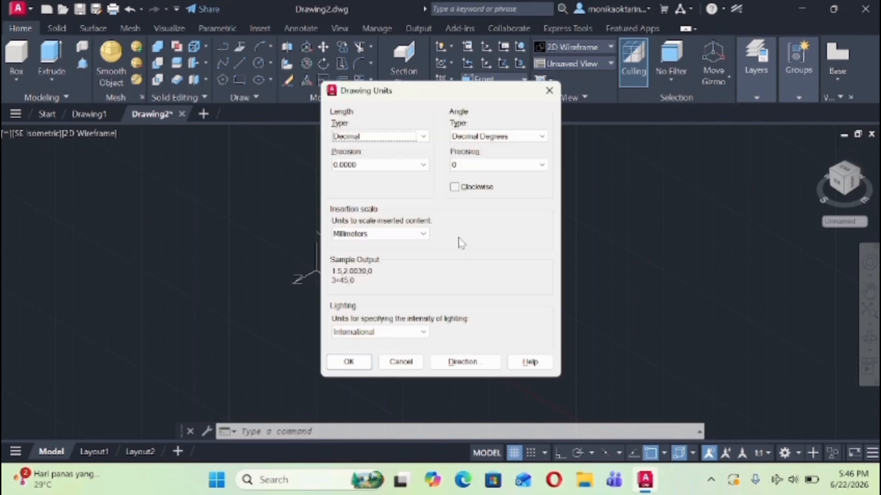
{"action": "left_click", "coordinate": [405, 165]}
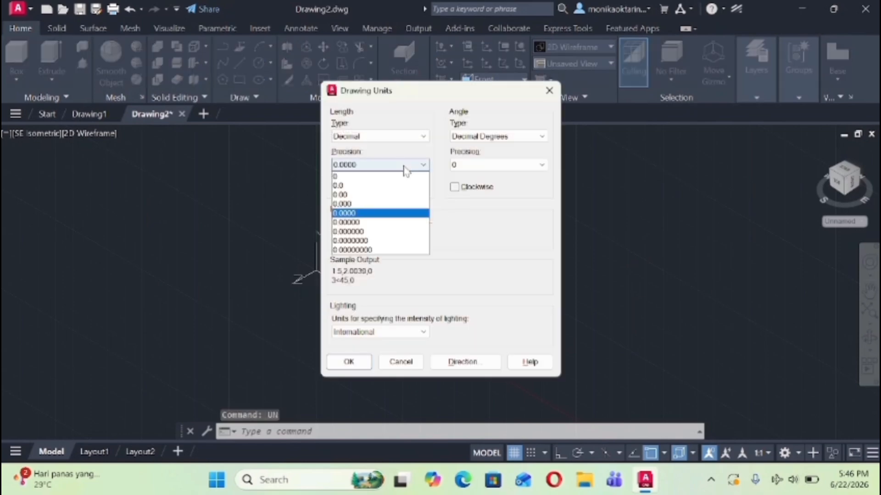
{"action": "left_click", "coordinate": [406, 196]}
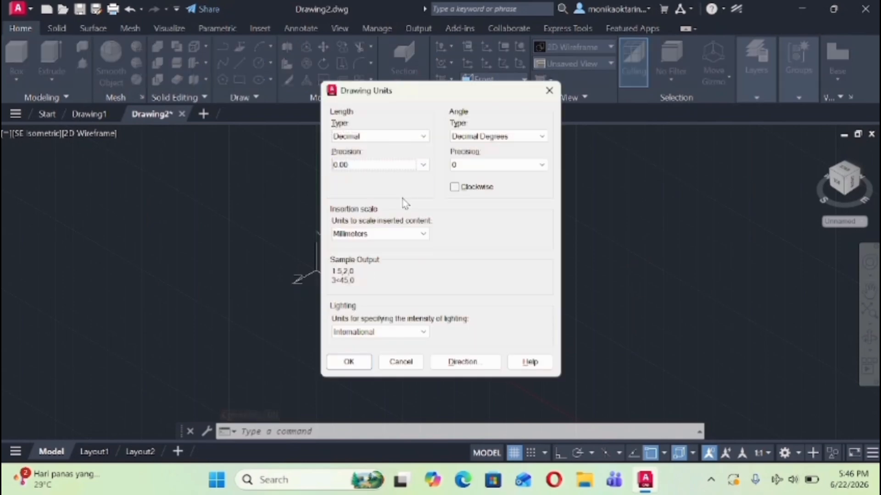
{"action": "left_click", "coordinate": [356, 363]}
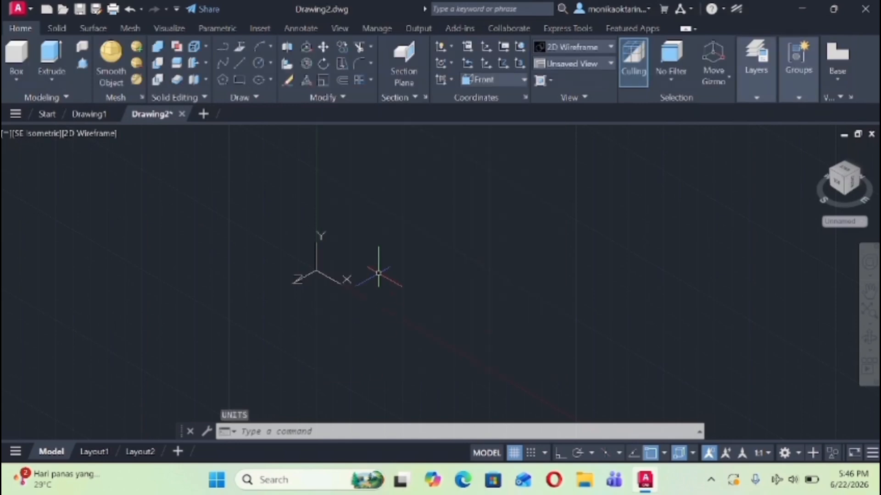
- Draw a rectangle from the origin 0,0, measuring 30 mm along X and 3 mm along Y
{"action": "type", "text": "re"}
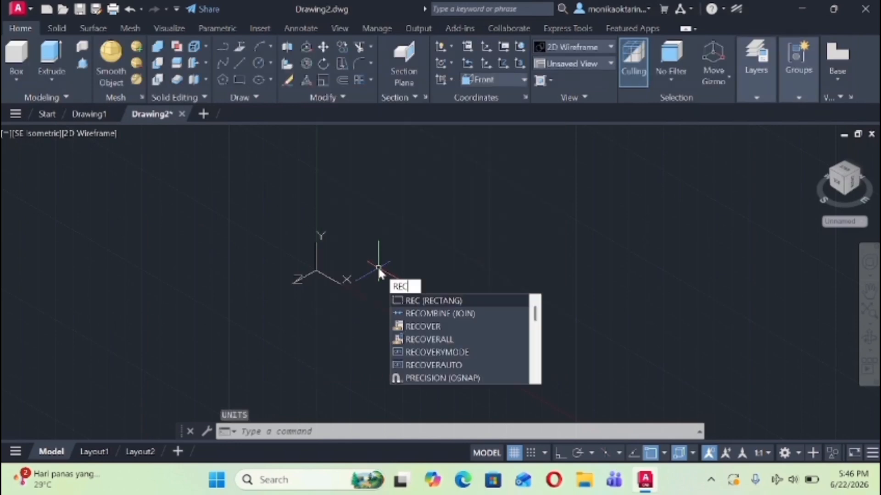
{"action": "key", "text": "Return"}
{"action": "type", "text": "0,0"}
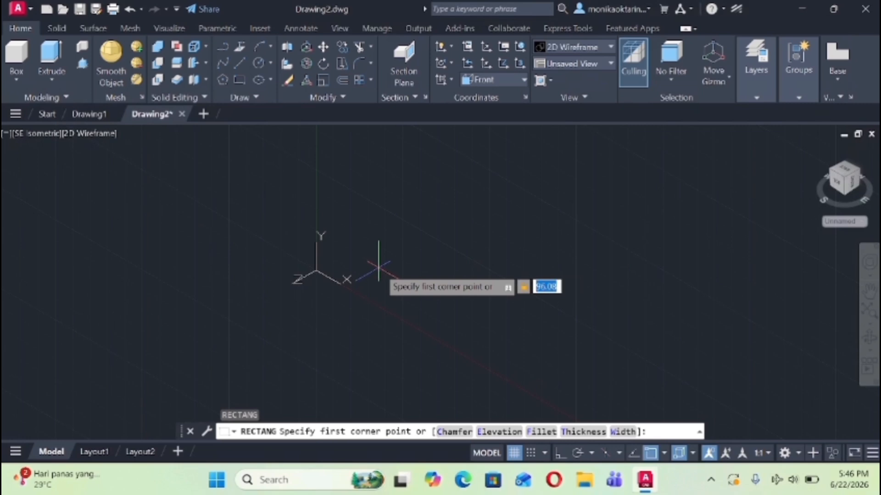
{"action": "key", "text": "Return"}
{"action": "type", "text": "30"}
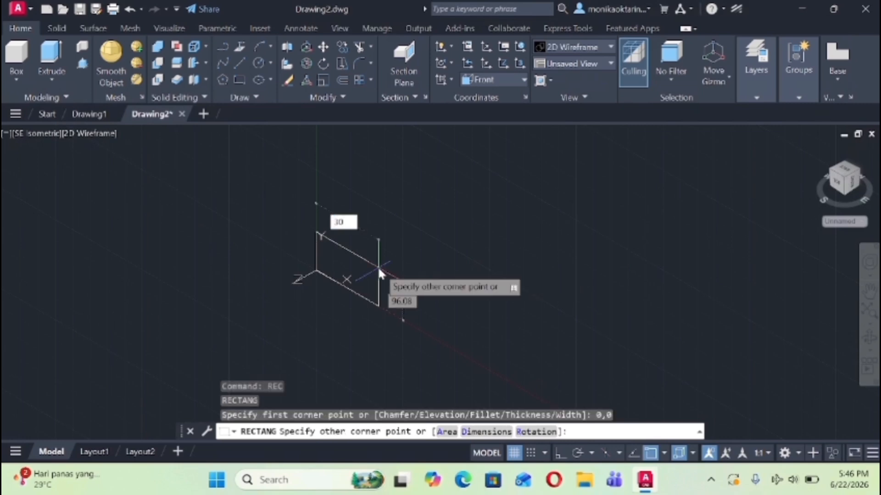
{"action": "key", "text": "Tab"}
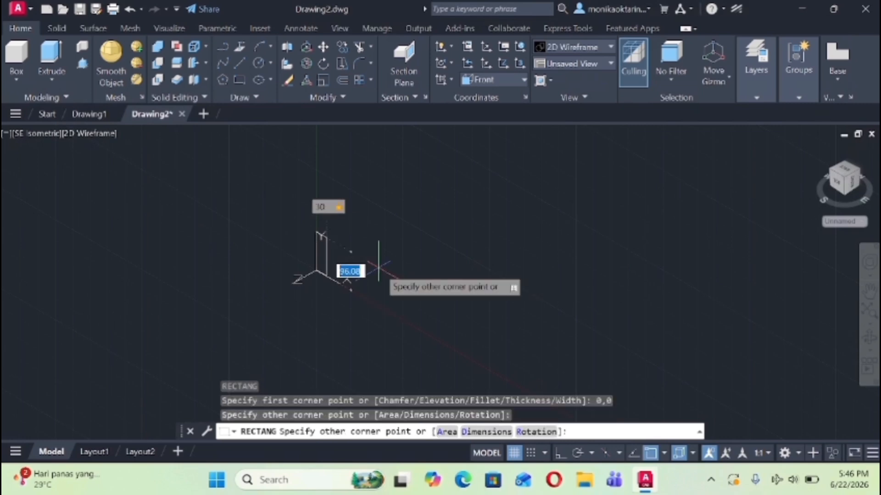
{"action": "type", "text": "3"}
{"action": "key", "text": "Return"}
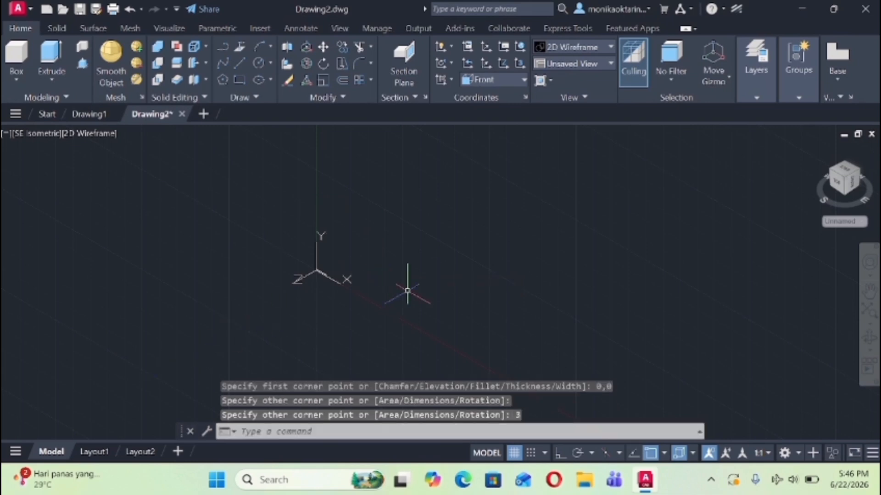
- Chamfer the rectangle's upper corner at the end away from the origin, with both distances set to 0.54217
{"action": "scroll", "coordinate": [338, 300], "scroll_direction": "up", "scroll_amount": 2}
{"action": "scroll", "coordinate": [338, 300], "scroll_direction": "up", "scroll_amount": 4}
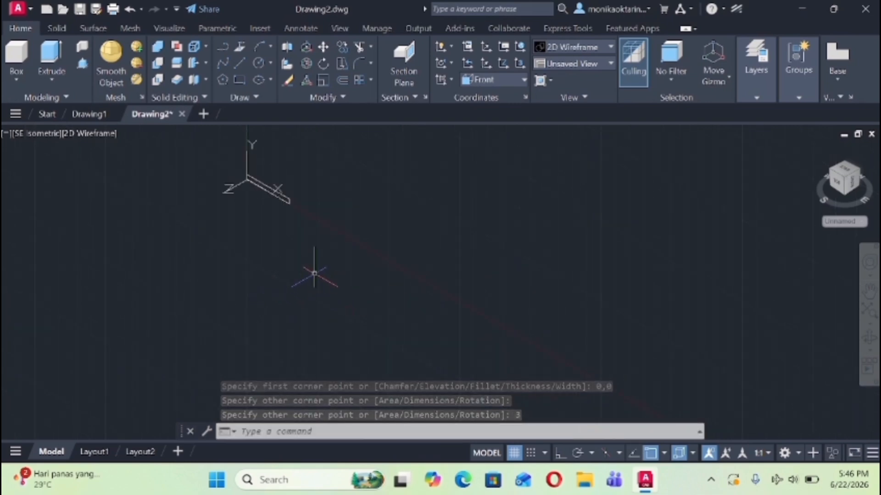
{"action": "scroll", "coordinate": [314, 273], "scroll_direction": "up", "scroll_amount": 3}
{"action": "scroll", "coordinate": [139, 249], "scroll_direction": "down", "scroll_amount": 4}
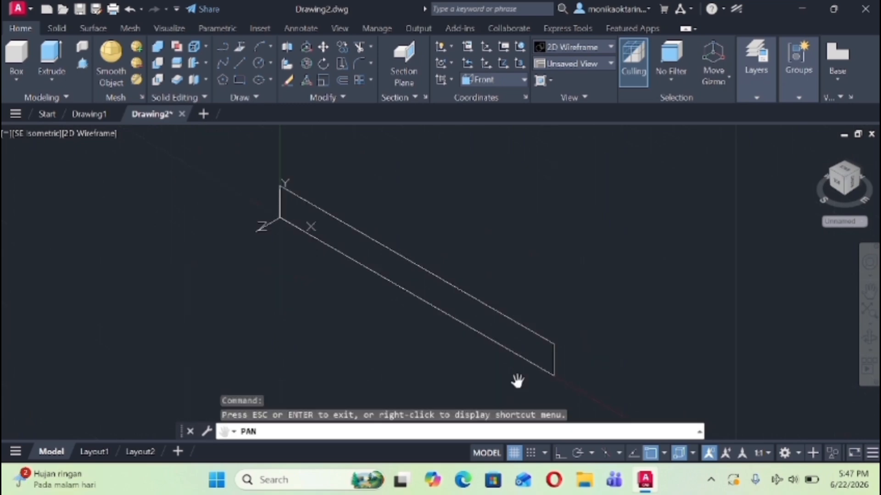
{"action": "type", "text": "cha"}
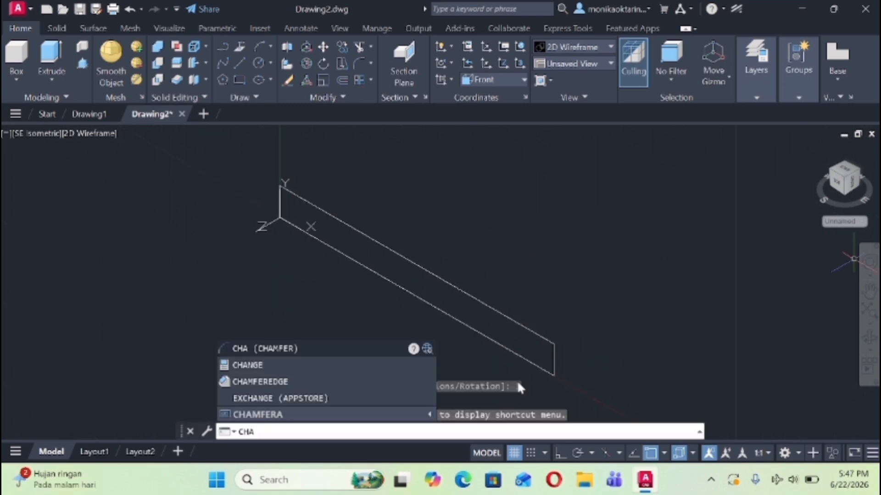
{"action": "key", "text": "Return"}
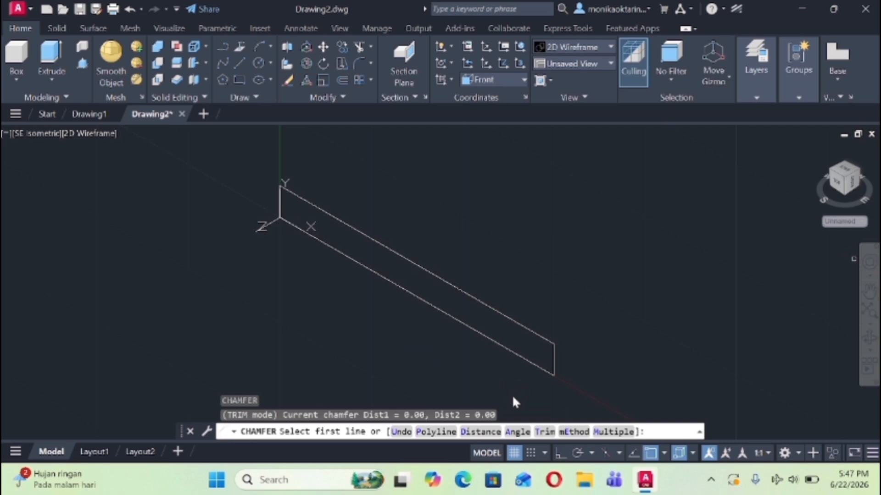
{"action": "left_click", "coordinate": [480, 432]}
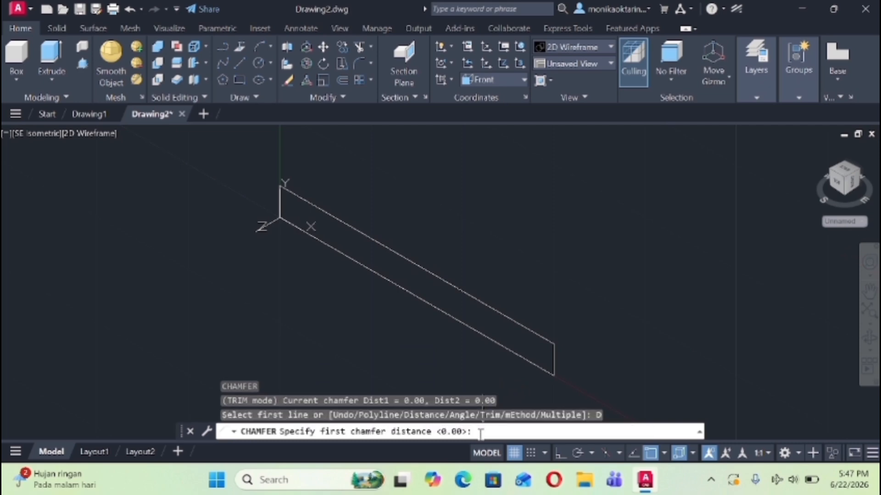
{"action": "type", "text": "0.5421"}
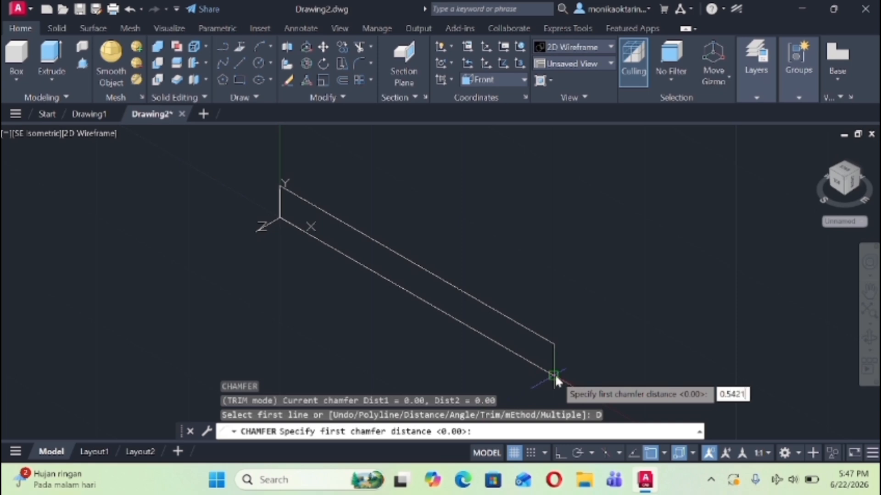
{"action": "key", "text": "Return"}
{"action": "key", "text": "Return"}
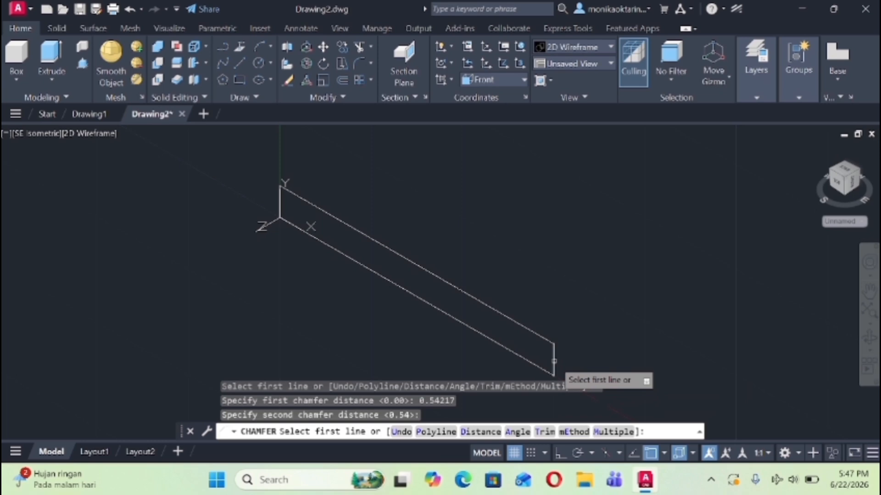
{"action": "left_click", "coordinate": [554, 360]}
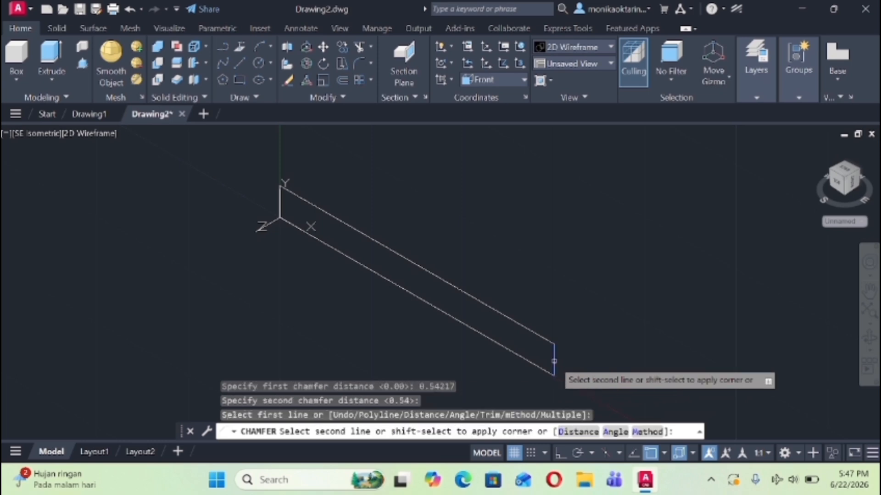
{"action": "left_click", "coordinate": [545, 339]}
- Chamfer the rectangle's upper corner at the origin end with the same distances
{"action": "key", "text": "Return"}
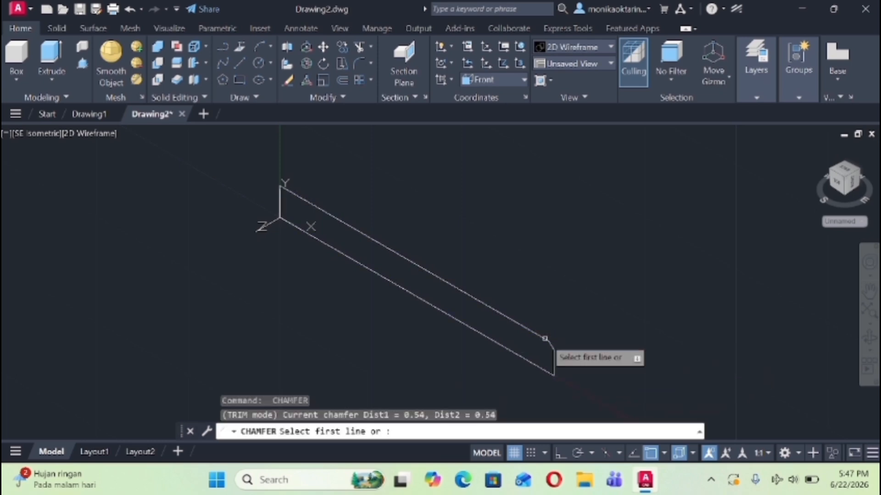
{"action": "left_click", "coordinate": [279, 200]}
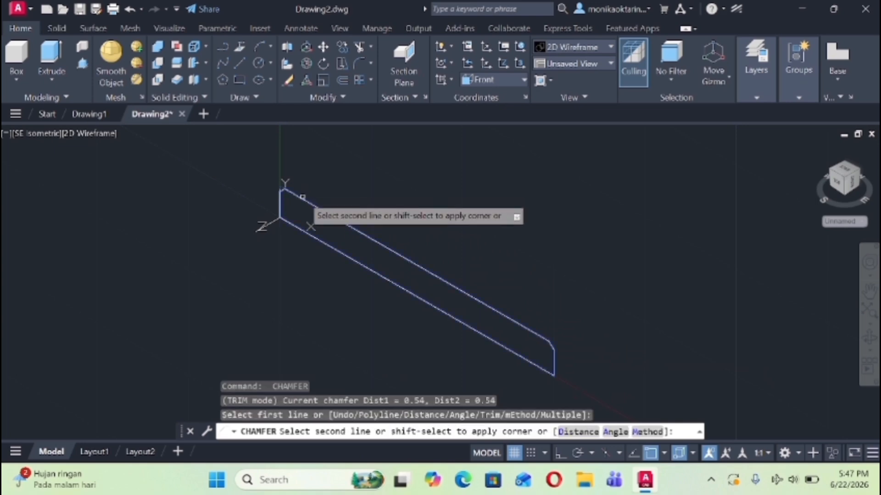
{"action": "left_click", "coordinate": [305, 200]}
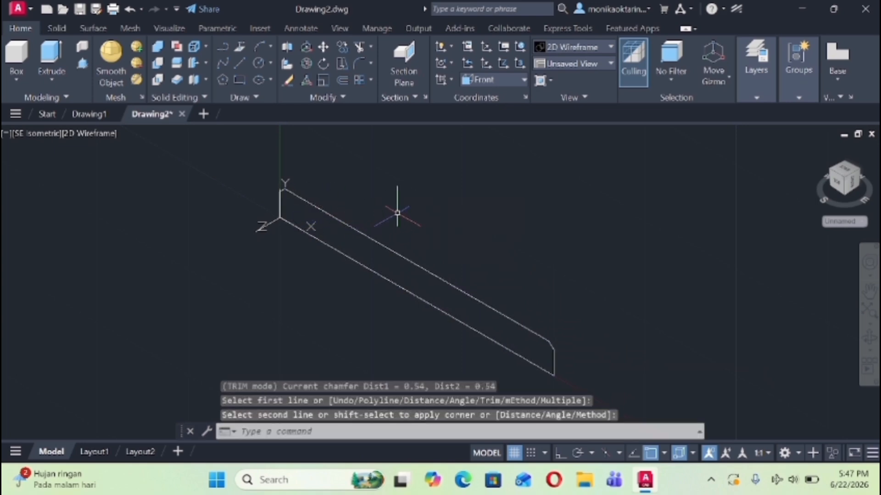
- Revolve the chamfered profile 360 degrees about its lower long edge, from the origin to the edge's far endpoint
{"action": "type", "text": "REV"}
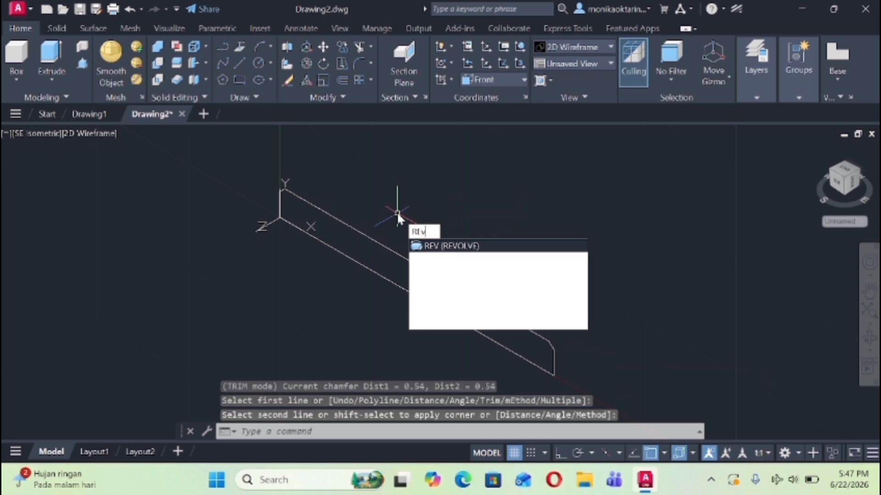
{"action": "key", "text": "Return"}
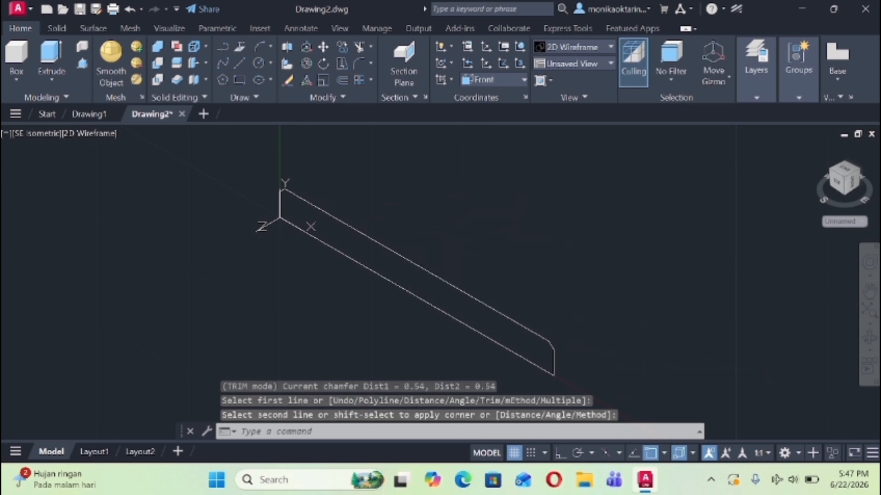
{"action": "left_click", "coordinate": [385, 274]}
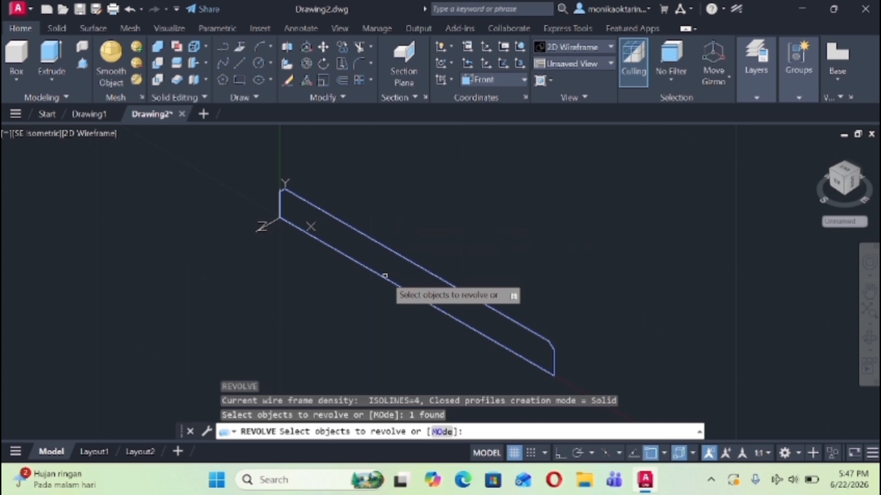
{"action": "key", "text": "Return"}
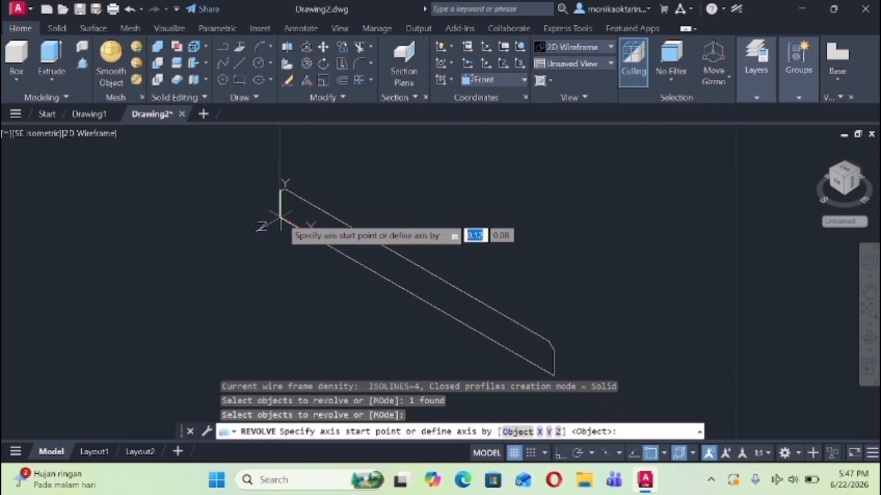
{"action": "left_click", "coordinate": [280, 217]}
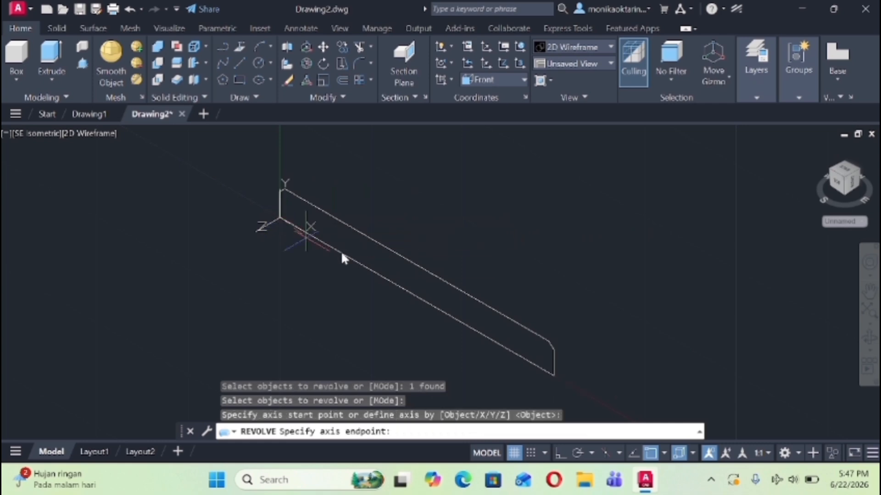
{"action": "left_click", "coordinate": [553, 375]}
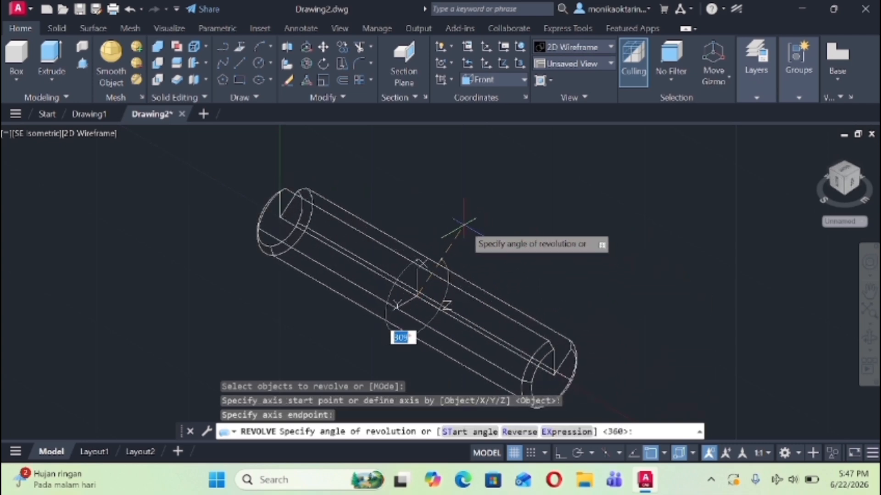
{"action": "type", "text": "36"}
{"action": "key", "text": "Return"}
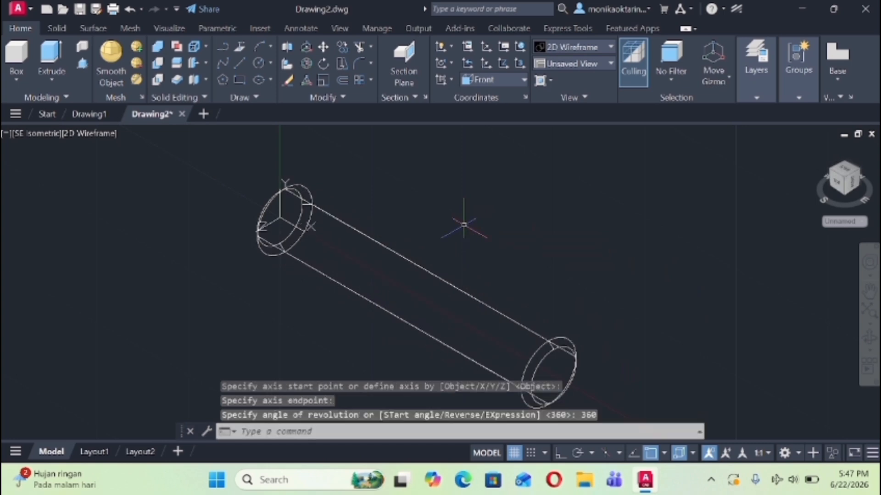
- Place the UCS origin about 60 mm along the X axis from the current origin, beyond the revolved pin
{"action": "scroll", "coordinate": [473, 222], "scroll_direction": "down", "scroll_amount": 3}
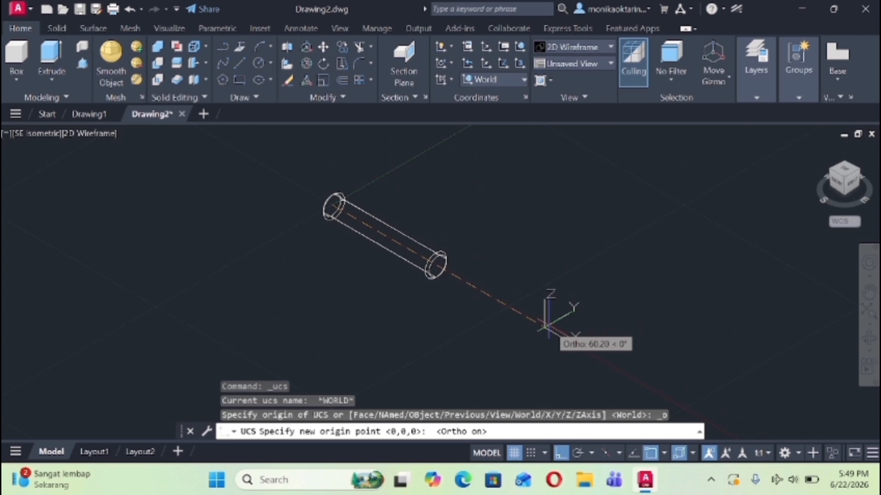
{"action": "left_click", "coordinate": [543, 327]}
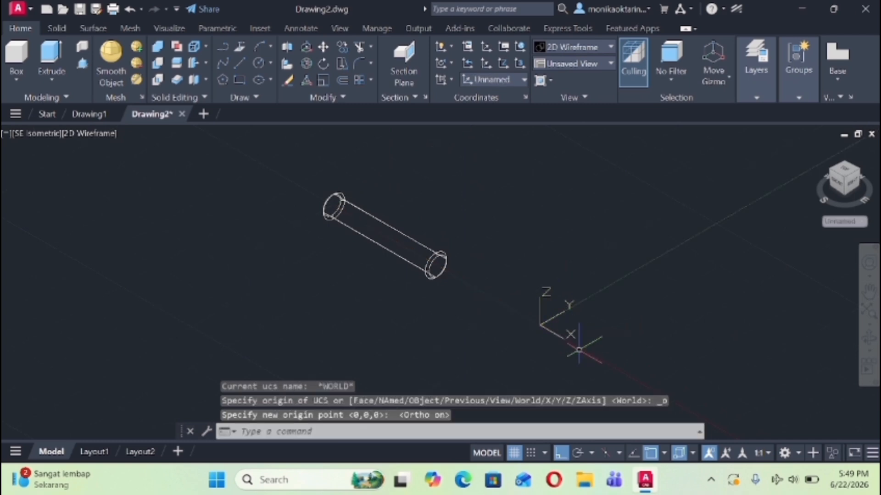
{"action": "key", "text": "Escape"}
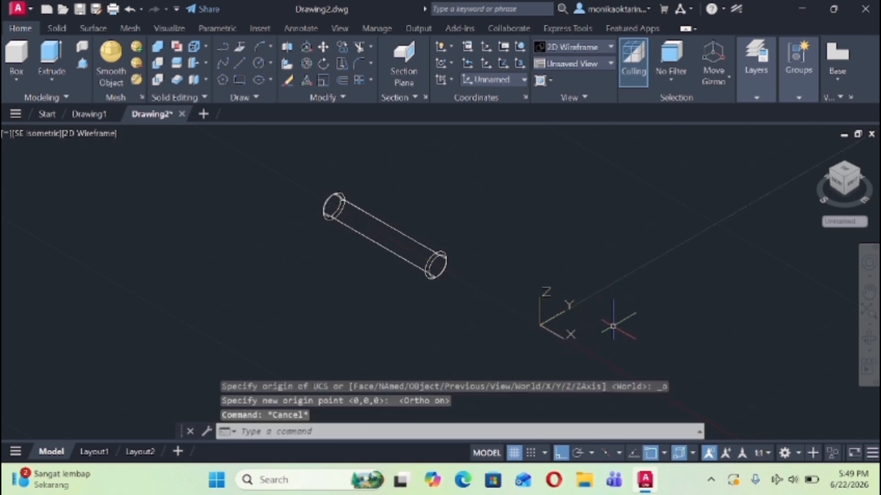
- Draw a line from the UCS origin 0,0 with a length of 0.875 along the positive X axis
{"action": "type", "text": "l"}
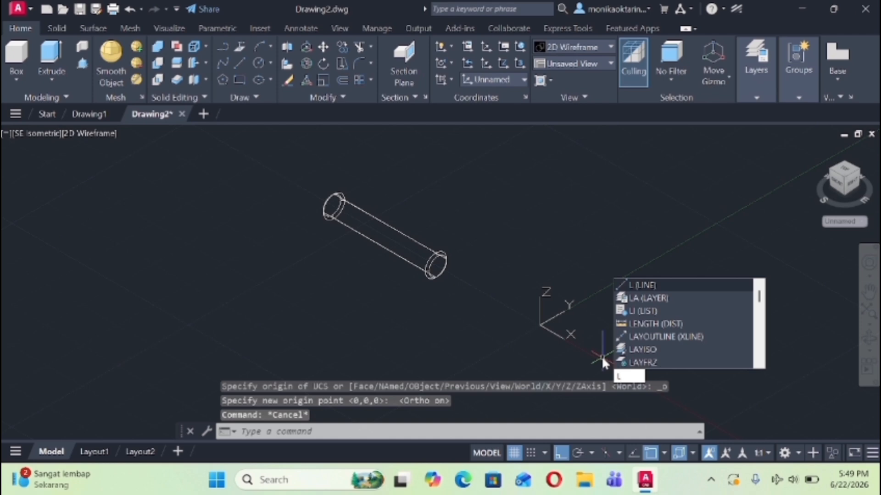
{"action": "key", "text": "Return"}
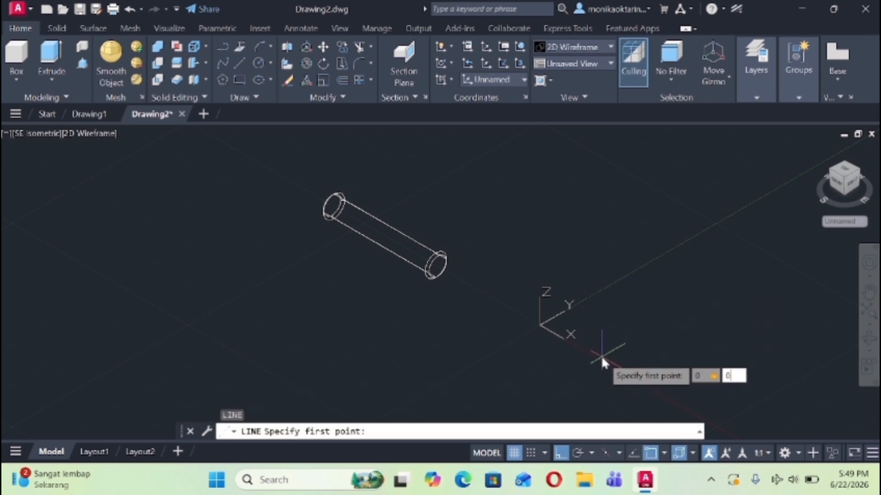
{"action": "type", "text": "0,0"}
{"action": "key", "text": "Return"}
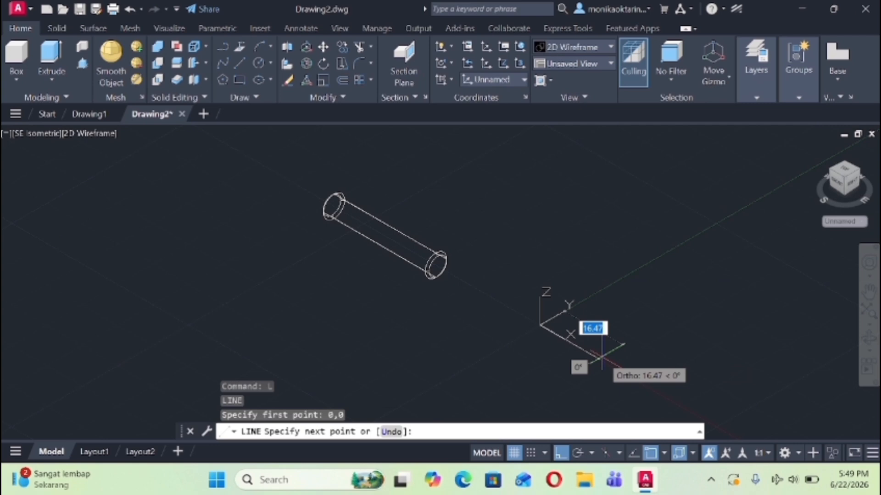
{"action": "key", "text": "BackSpace"}
{"action": "type", "text": "0."}
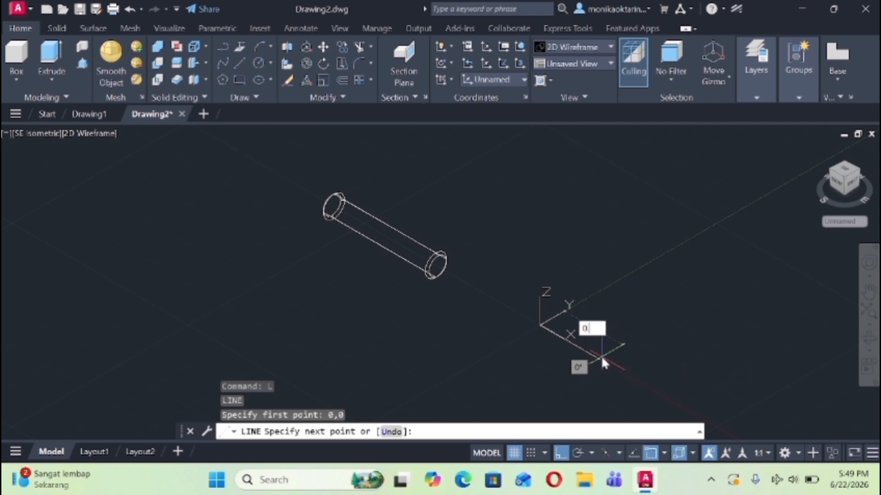
{"action": "type", "text": "875"}
{"action": "key", "text": "Return"}
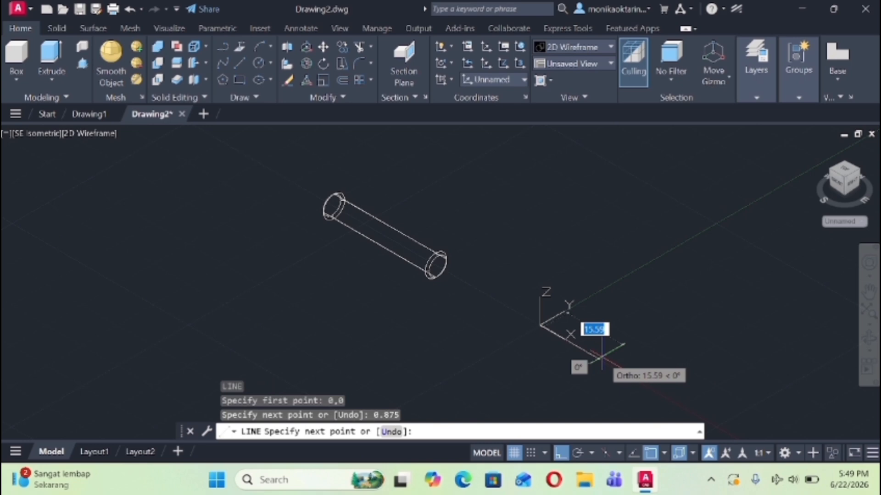
{"action": "scroll", "coordinate": [569, 360], "scroll_direction": "up", "scroll_amount": 4}
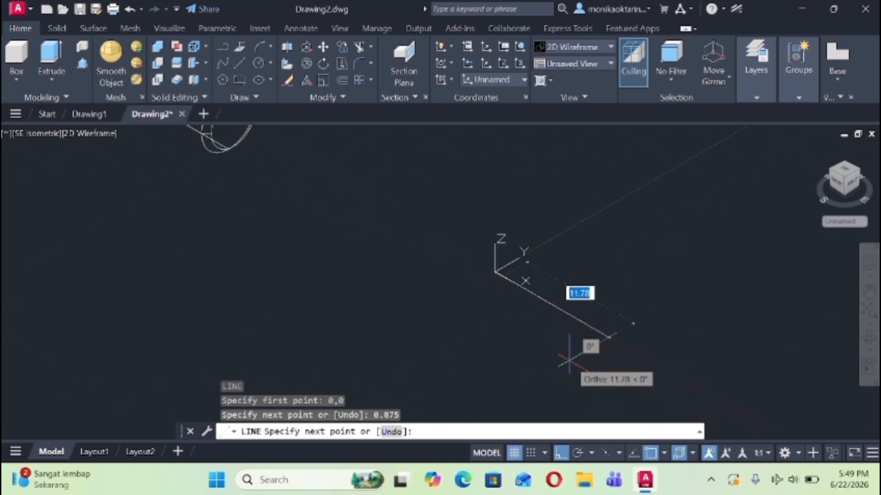
{"action": "key", "text": "Escape"}
- Draw a 0.75778 line from the base line's midpoint in the negative Y direction, and continue it to the origin as the triangle's first side
{"action": "scroll", "coordinate": [499, 347], "scroll_direction": "up", "scroll_amount": 10}
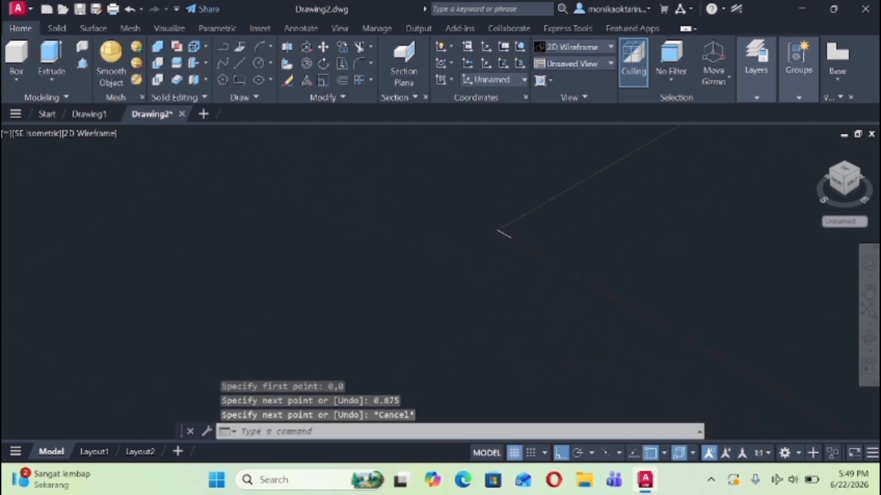
{"action": "middle_click_drag", "start_coordinate": [514, 256], "coordinate": [626, 288]}
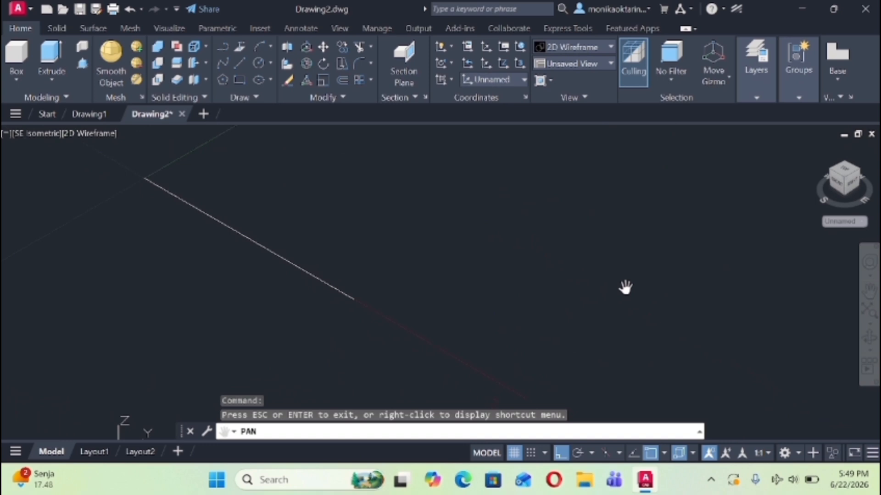
{"action": "key", "text": "Escape"}
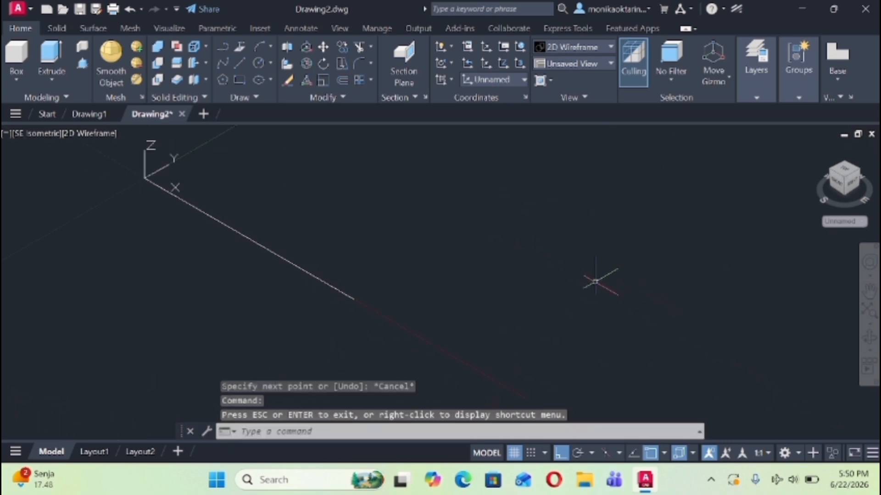
{"action": "type", "text": "l"}
{"action": "key", "text": "Return"}
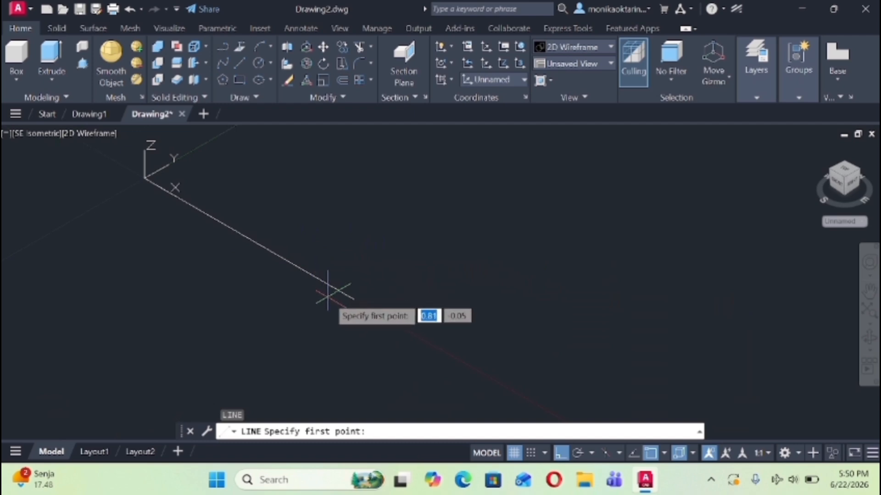
{"action": "left_click", "coordinate": [249, 239]}
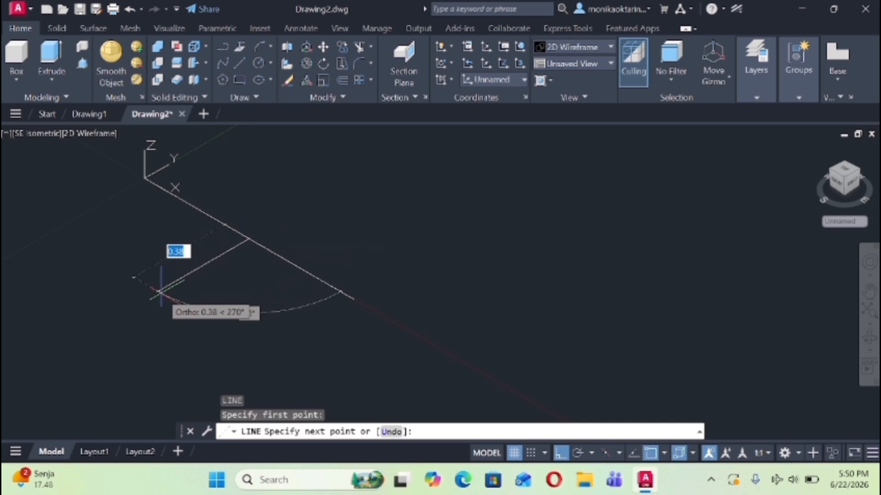
{"action": "type", "text": "0."}
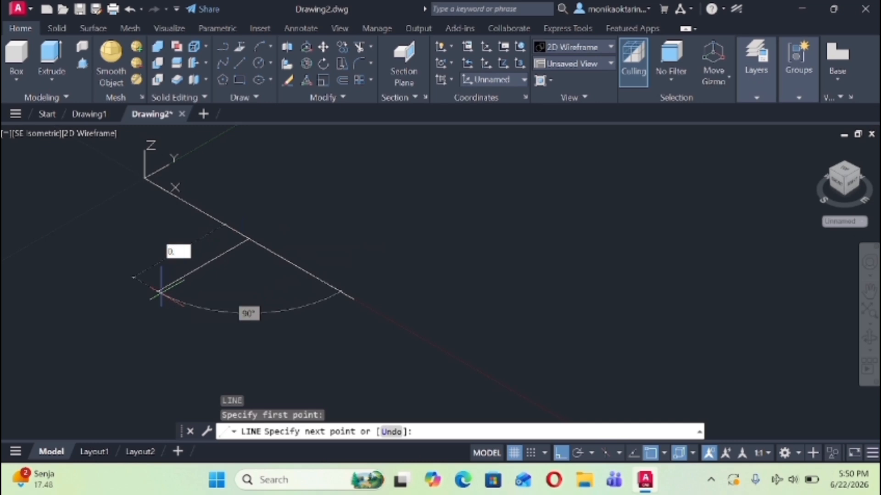
{"action": "type", "text": "75778"}
{"action": "key", "text": "Return"}
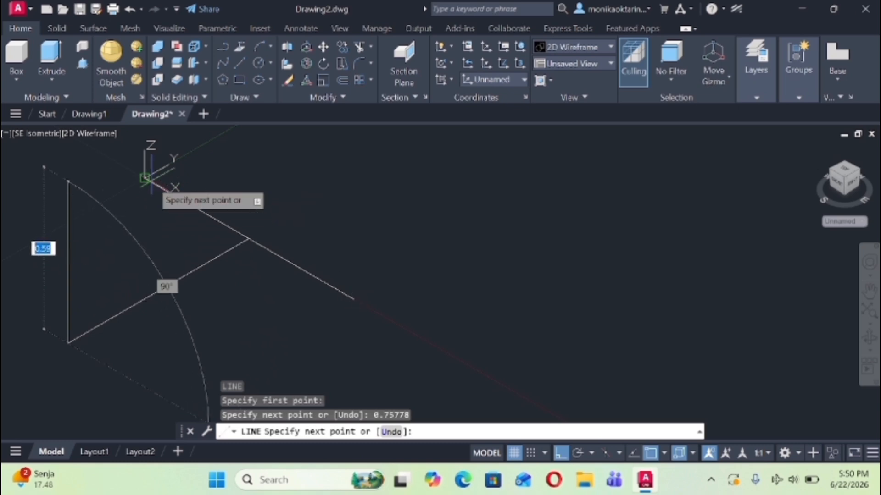
{"action": "left_click", "coordinate": [146, 179]}
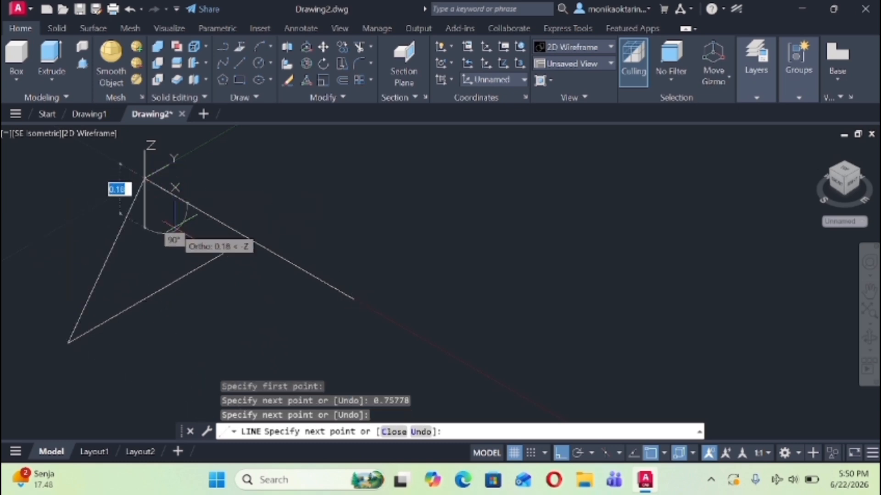
{"action": "key", "text": "Escape"}
- Draw the triangle's closing side from the apex to the base line's far endpoint, and erase the perpendicular midline
{"action": "type", "text": "L"}
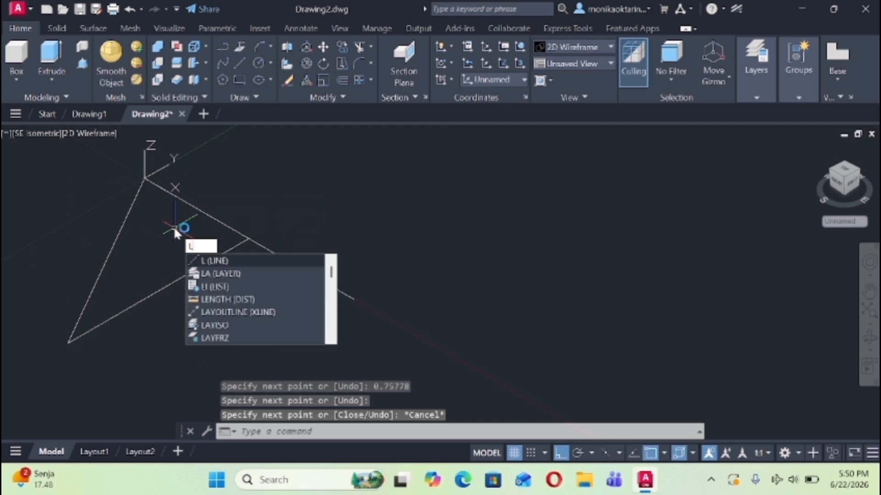
{"action": "key", "text": "Return"}
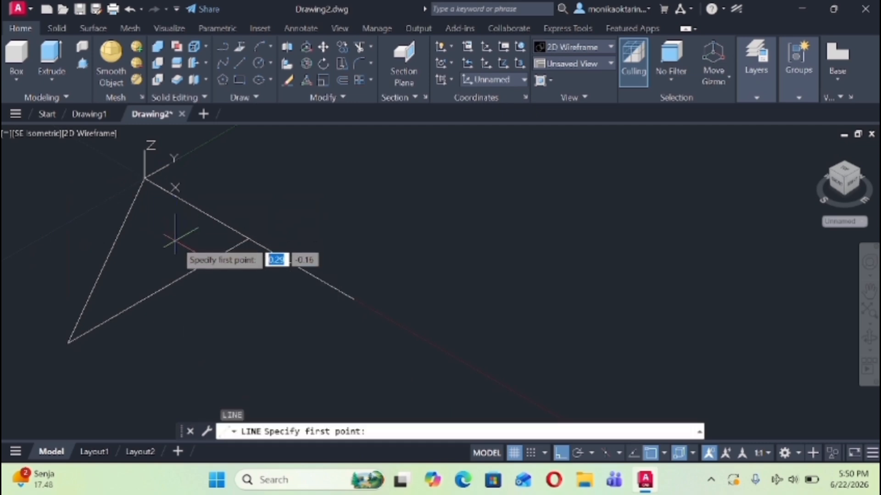
{"action": "left_click", "coordinate": [96, 336]}
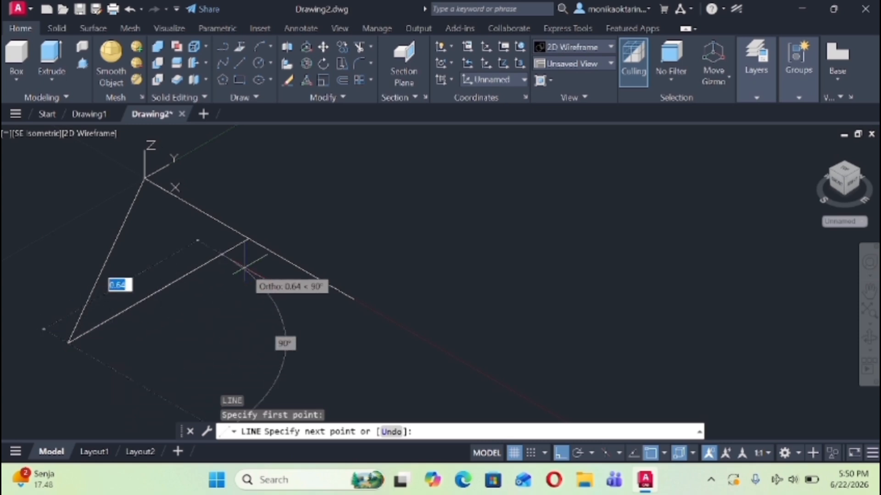
{"action": "left_click", "coordinate": [354, 299]}
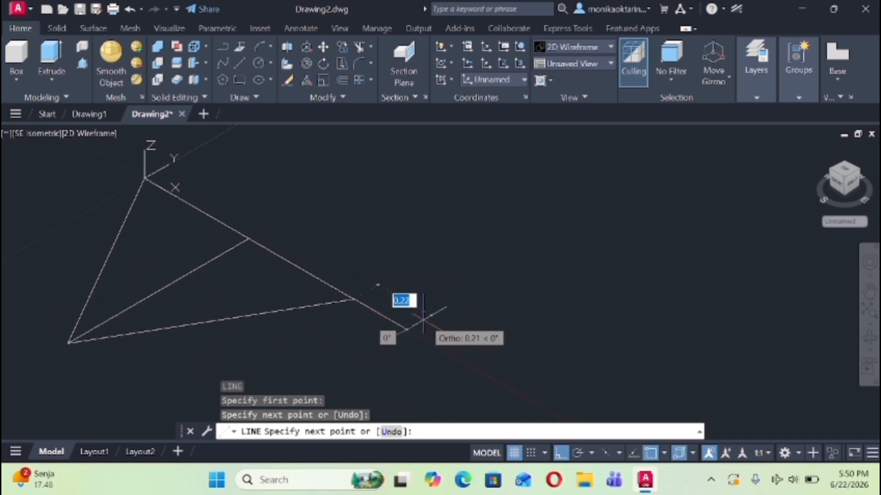
{"action": "key", "text": "Escape"}
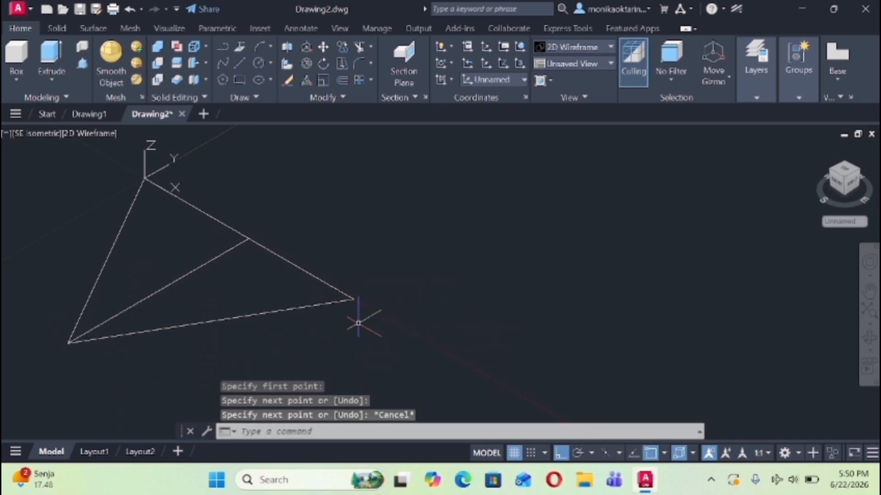
{"action": "left_click", "coordinate": [158, 292]}
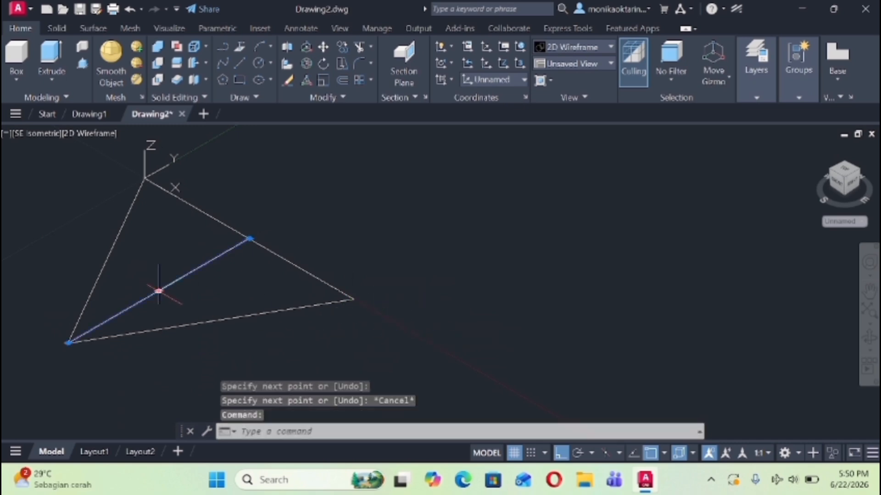
{"action": "key", "text": "Delete"}
- Fillet the triangle's apex opposite the base line with a radius of 0.14434
{"action": "scroll", "coordinate": [155, 292], "scroll_direction": "up", "scroll_amount": 4}
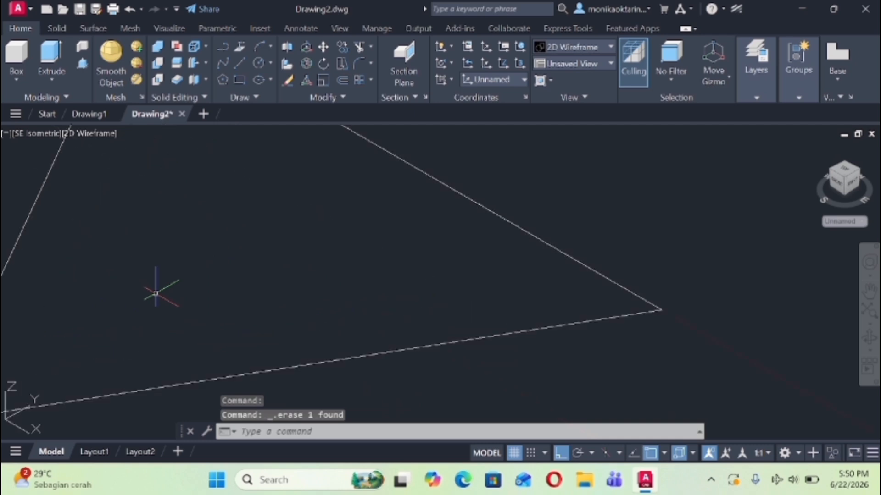
{"action": "scroll", "coordinate": [155, 292], "scroll_direction": "down", "scroll_amount": 6}
{"action": "type", "text": "f"}
{"action": "key", "text": "Return"}
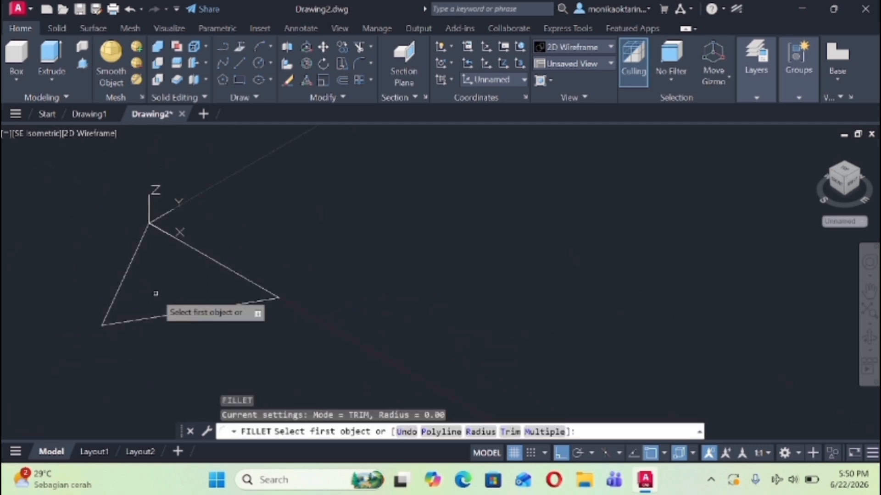
{"action": "type", "text": "r"}
{"action": "key", "text": "Return"}
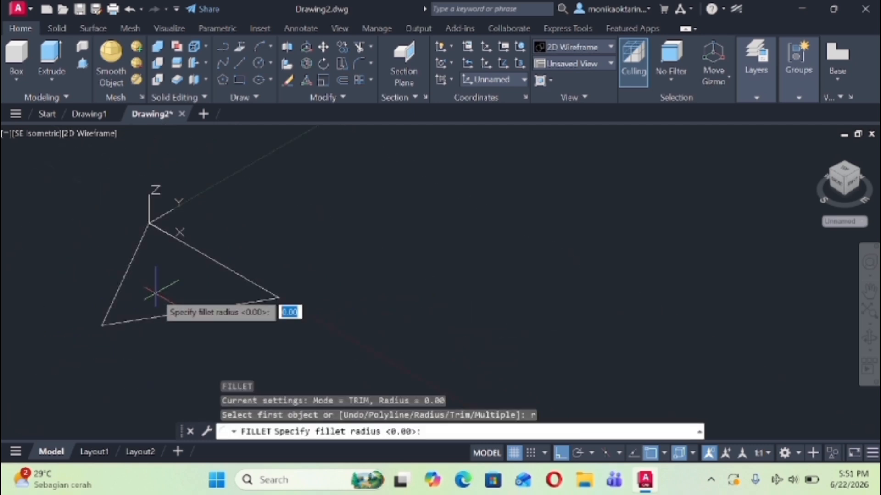
{"action": "type", "text": "0"}
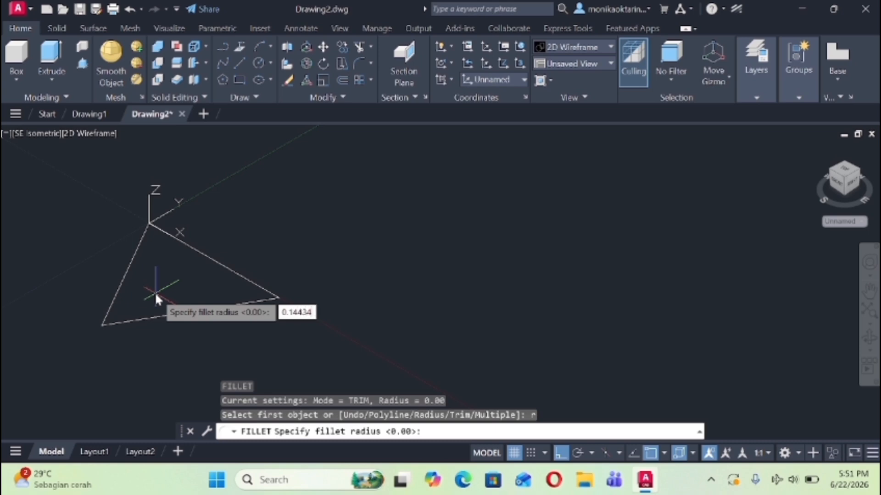
{"action": "type", "text": ".14434"}
{"action": "key", "text": "Return"}
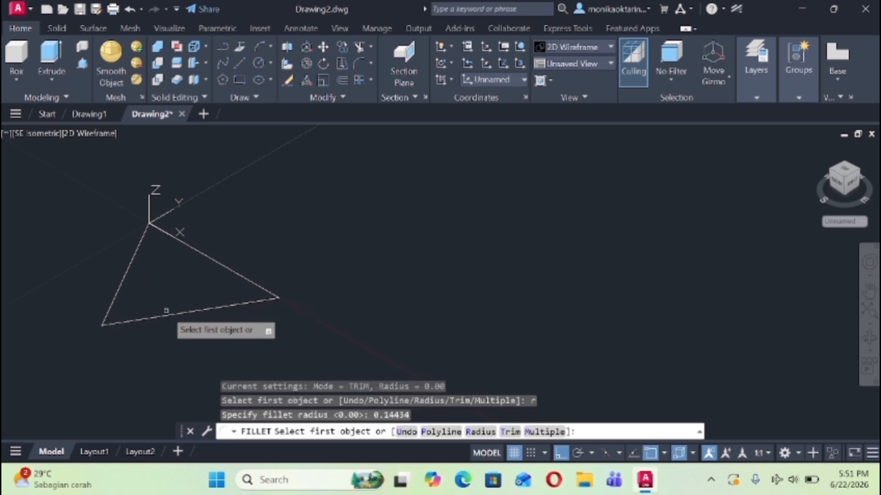
{"action": "left_click", "coordinate": [167, 313]}
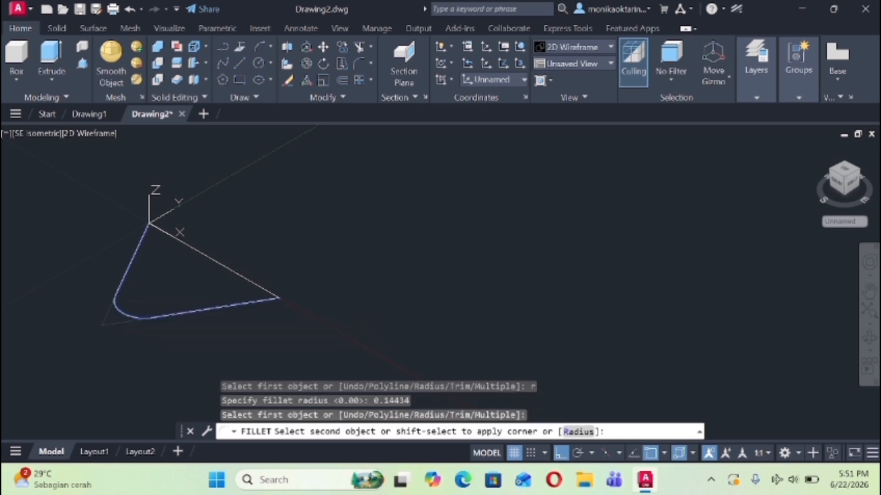
{"action": "left_click", "coordinate": [114, 293]}
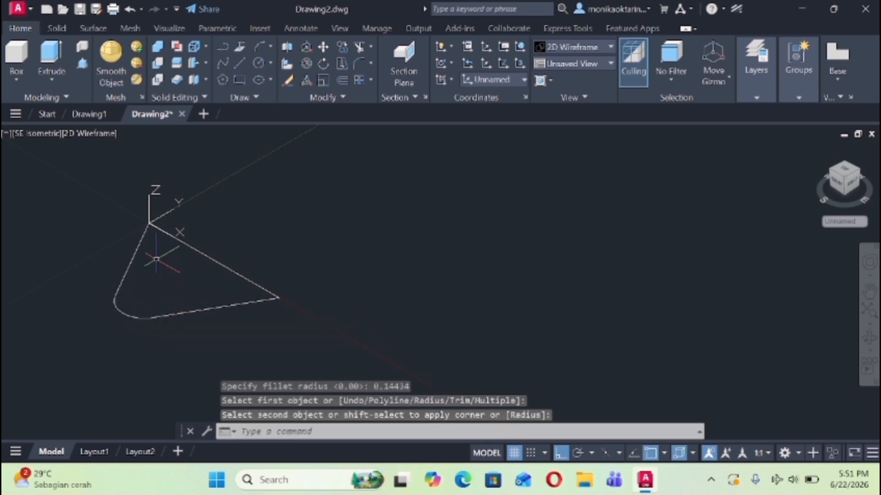
- Join the three triangle sides and the fillet arc into one closed polyline
{"action": "scroll", "coordinate": [156, 259], "scroll_direction": "down", "scroll_amount": 2}
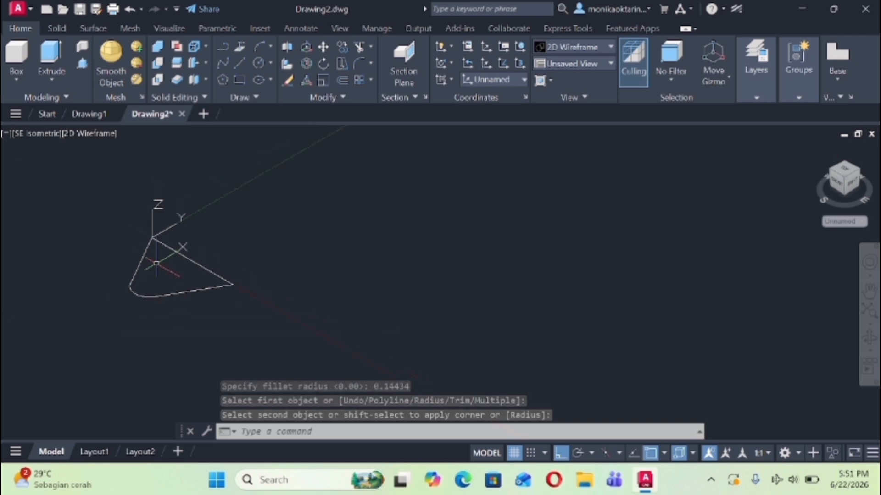
{"action": "left_click_drag", "start_coordinate": [109, 281], "coordinate": [122, 312]}
{"action": "key", "text": "Escape"}
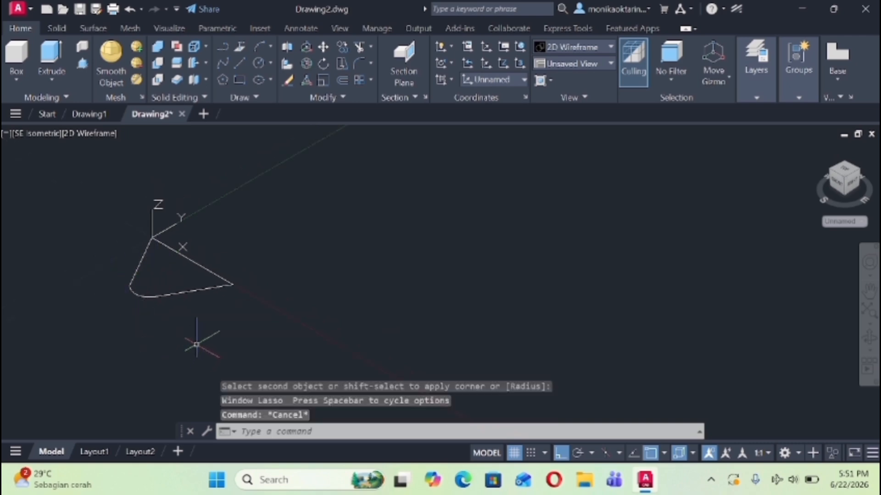
{"action": "mouse_move", "coordinate": [198, 344]}
{"action": "left_mouse_down"}
{"action": "mouse_move", "coordinate": [239, 307]}
{"action": "mouse_move", "coordinate": [249, 271]}
{"action": "mouse_move", "coordinate": [138, 172]}
{"action": "mouse_move", "coordinate": [108, 173]}
{"action": "mouse_move", "coordinate": [50, 262]}
{"action": "left_mouse_up"}
{"action": "key", "text": "F8"}
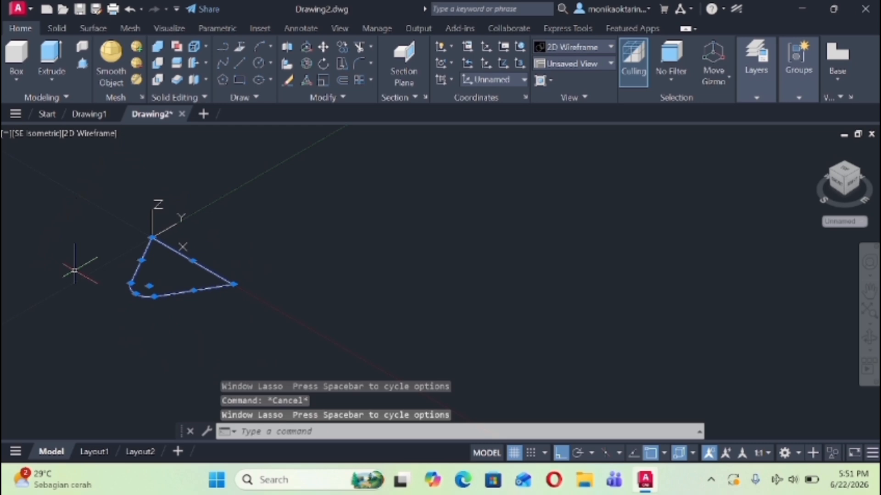
{"action": "type", "text": "j"}
{"action": "key", "text": "Return"}
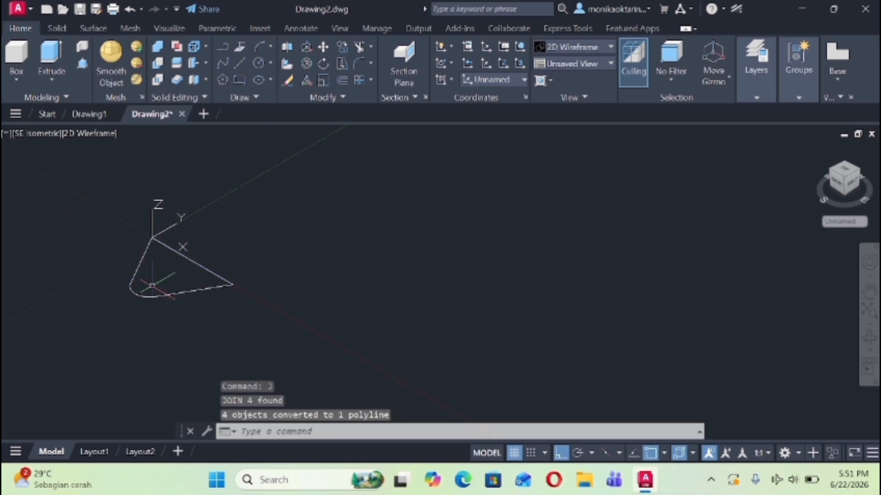
{"action": "scroll", "coordinate": [240, 290], "scroll_direction": "down", "scroll_amount": 4}
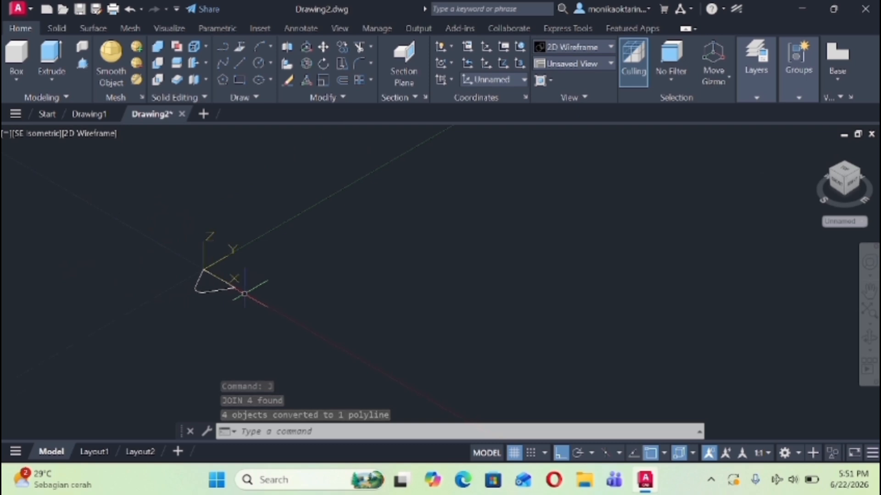
{"action": "scroll", "coordinate": [138, 314], "scroll_direction": "down", "scroll_amount": 8}
{"action": "middle_click_drag", "start_coordinate": [60, 275], "coordinate": [444, 247]}
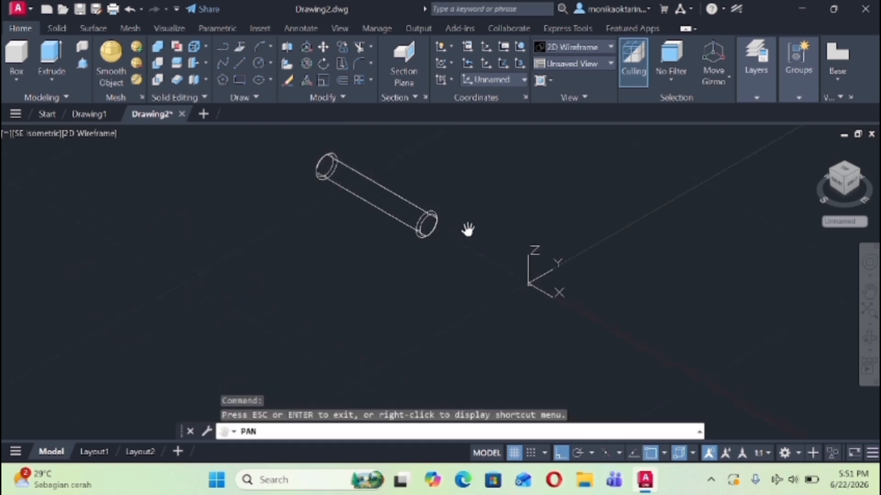
{"action": "scroll", "coordinate": [468, 230], "scroll_direction": "up", "scroll_amount": 3}
{"action": "scroll", "coordinate": [468, 230], "scroll_direction": "down", "scroll_amount": 3}
{"action": "scroll", "coordinate": [468, 230], "scroll_direction": "up", "scroll_amount": 5}
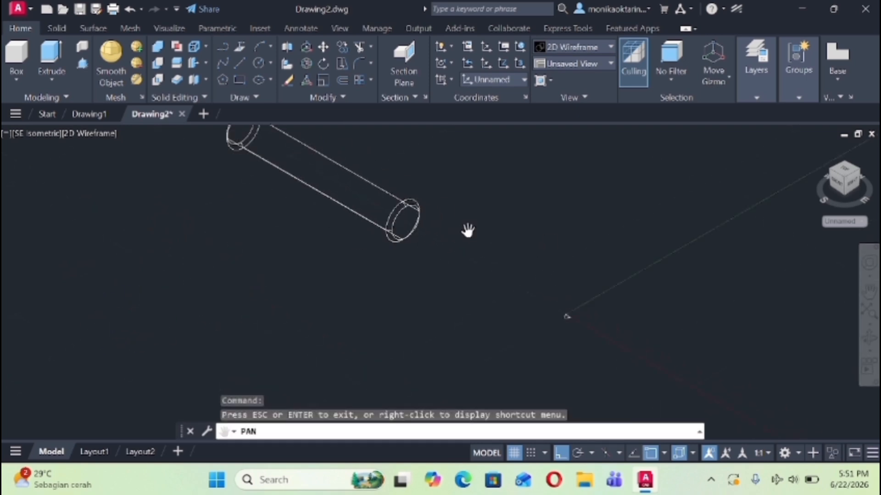
{"action": "scroll", "coordinate": [468, 230], "scroll_direction": "down", "scroll_amount": 2}
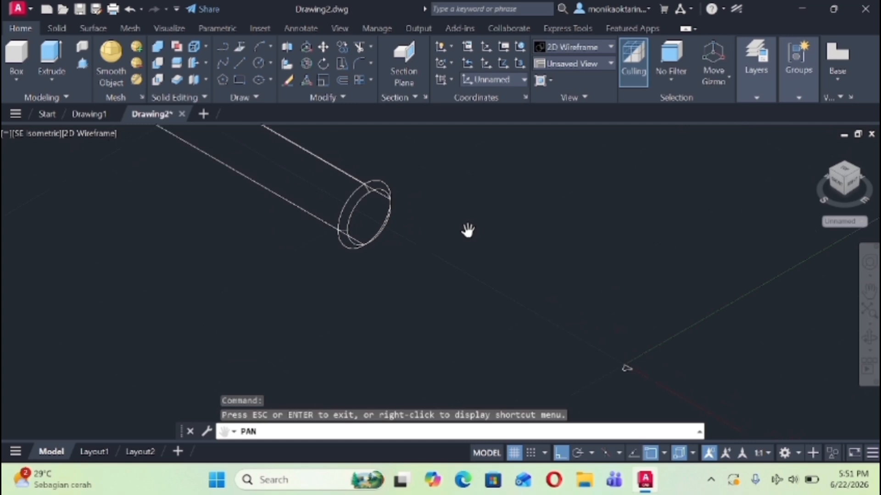
- Switch the coordinate system to the Right orientation preset
{"action": "key", "text": "Escape"}
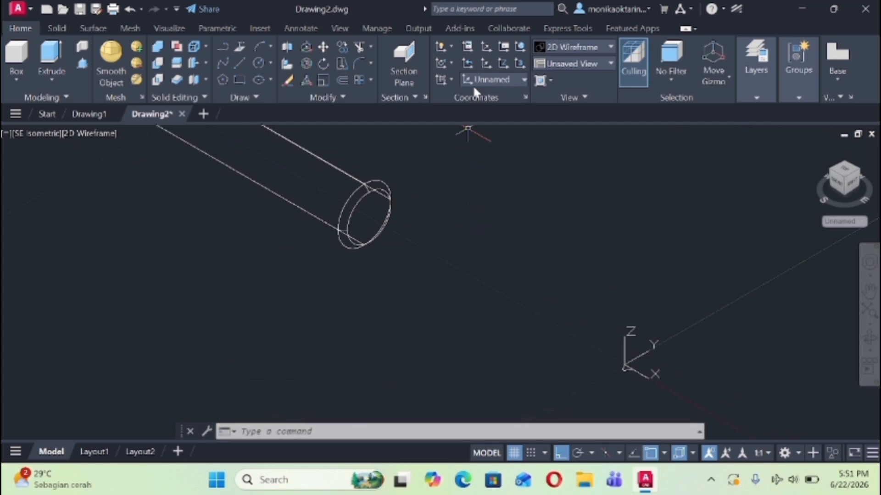
{"action": "left_click", "coordinate": [476, 80]}
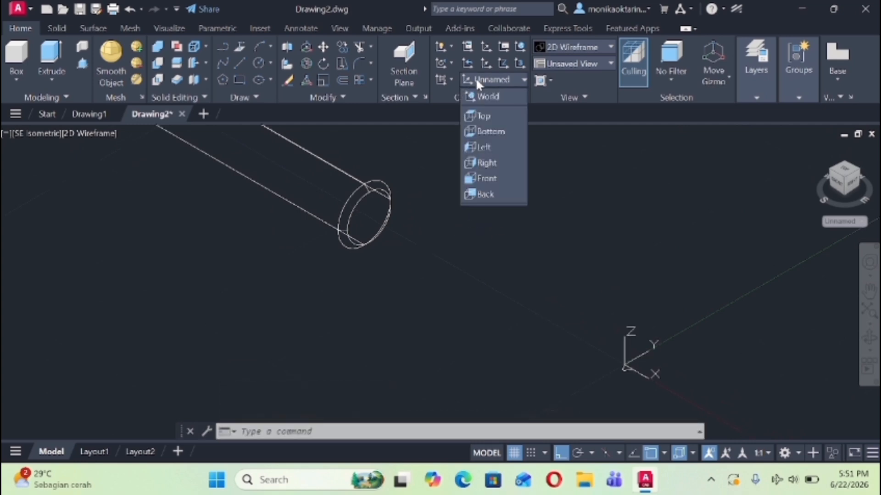
{"action": "left_click", "coordinate": [486, 163]}
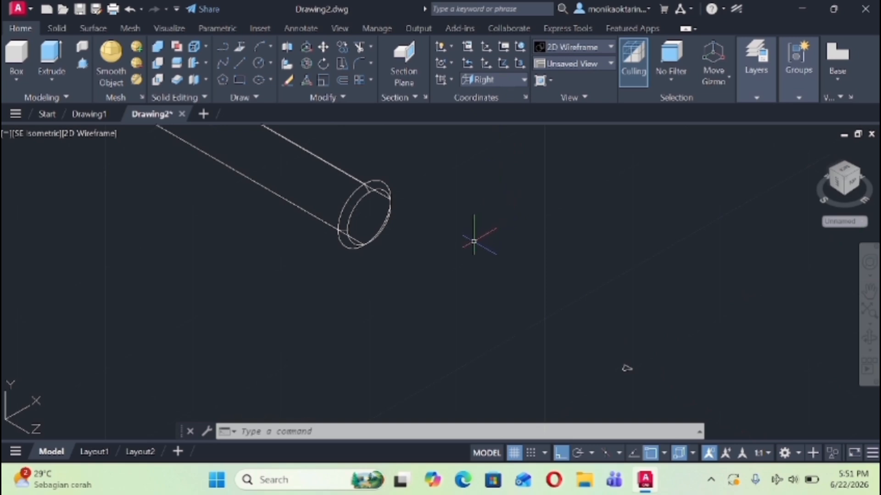
{"action": "key", "text": "Escape"}
- Begin a helix centred at 0,0,30 with a base radius of 3 and a top radius of 3
{"action": "type", "text": "HE"}
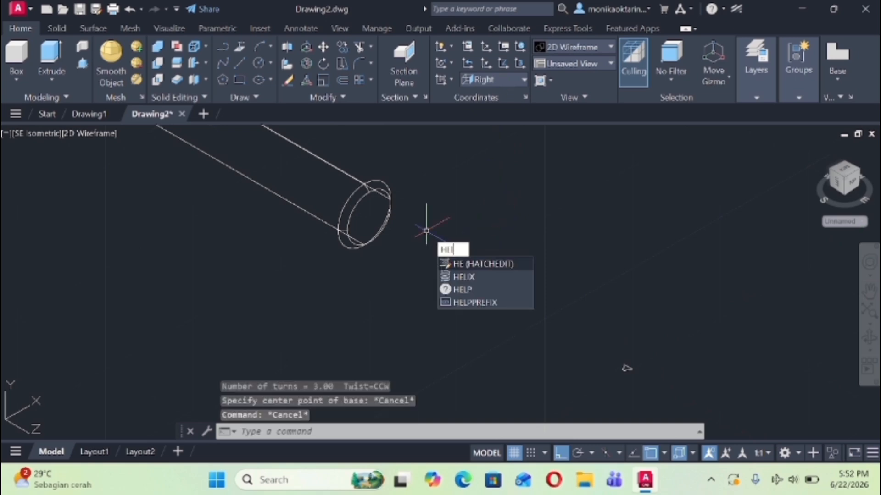
{"action": "type", "text": "LIX"}
{"action": "key", "text": "Return"}
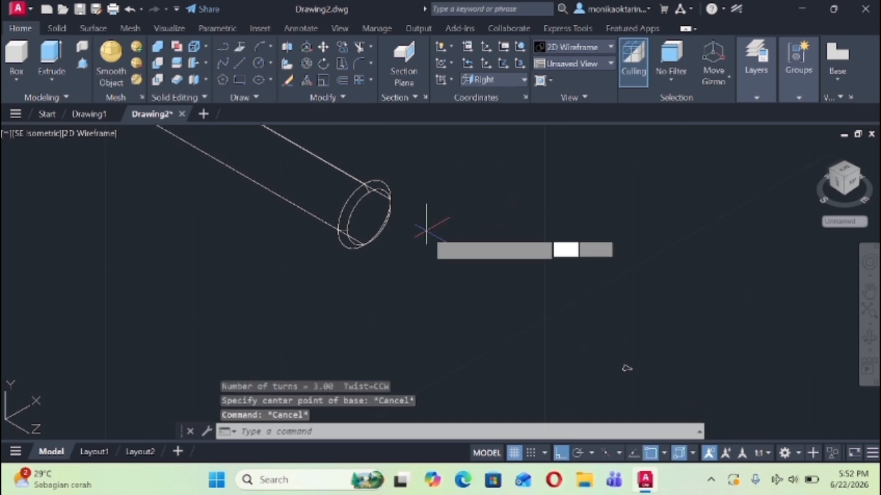
{"action": "type", "text": "0,0,"}
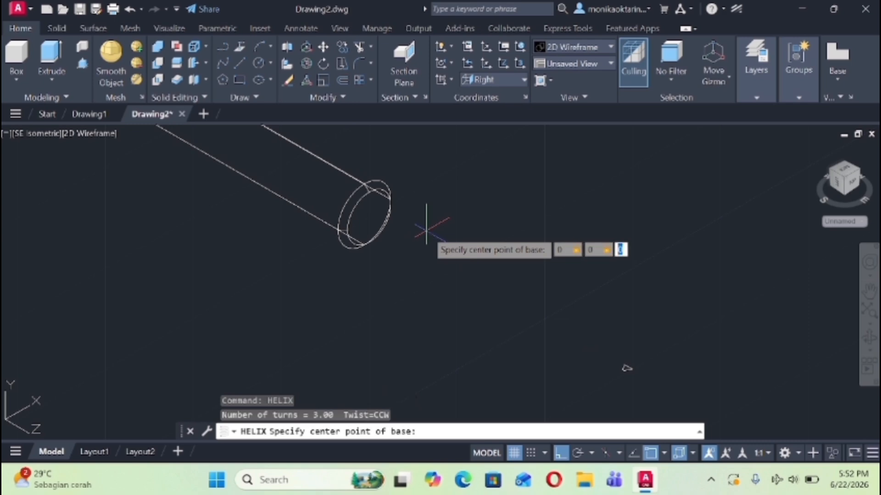
{"action": "type", "text": "30"}
{"action": "key", "text": "Return"}
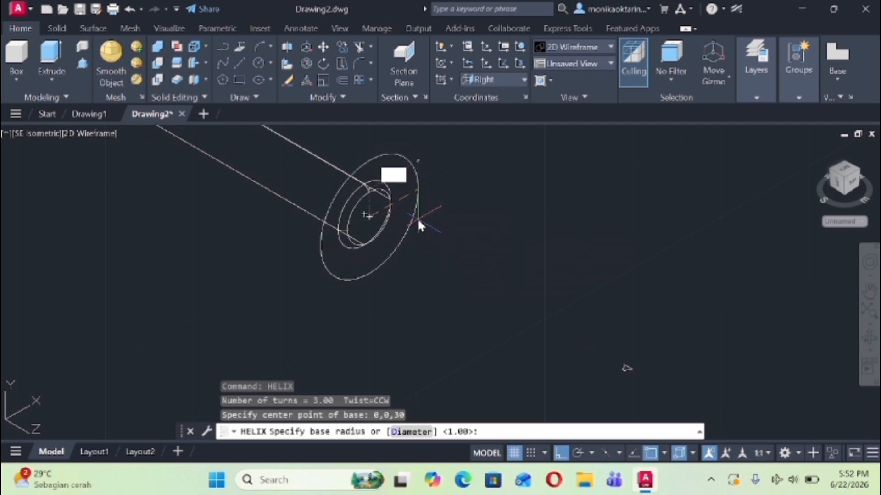
{"action": "type", "text": "3"}
{"action": "key", "text": "Return"}
{"action": "type", "text": "3"}
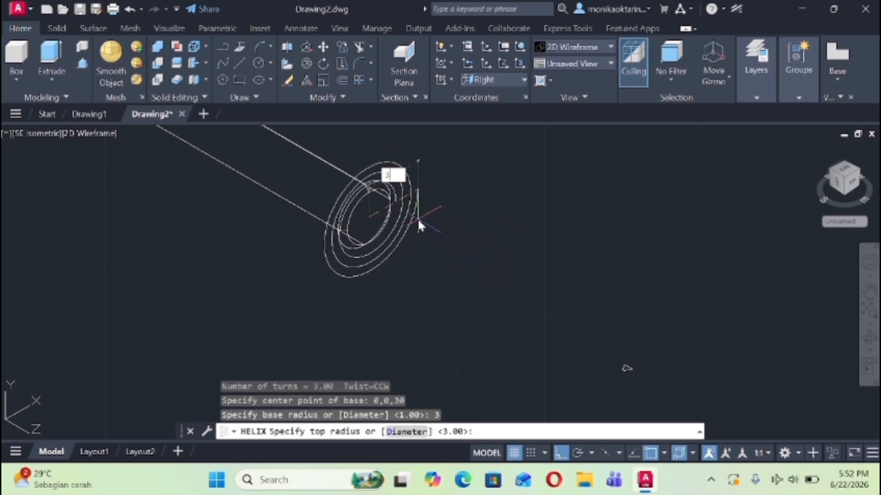
{"action": "key", "text": "Return"}
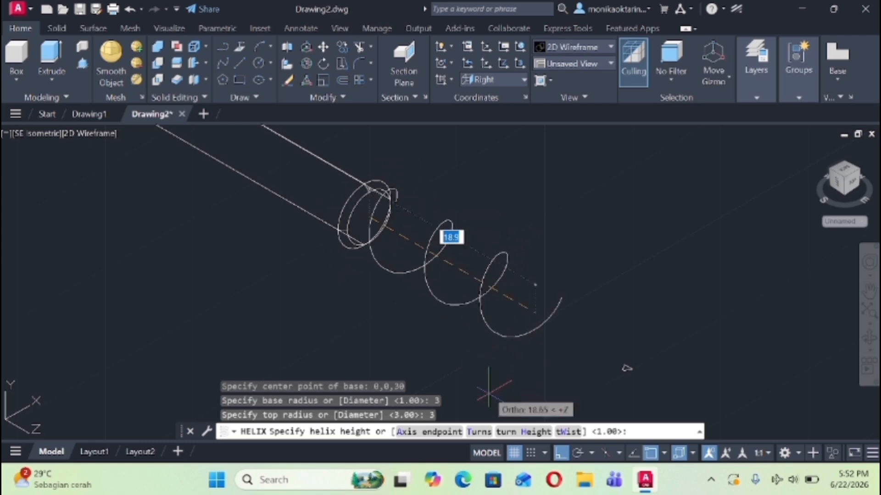
- Set the helix's distance between turns to 1.0 and its height to 30, running back along the pin in negative Z
{"action": "left_click", "coordinate": [520, 431]}
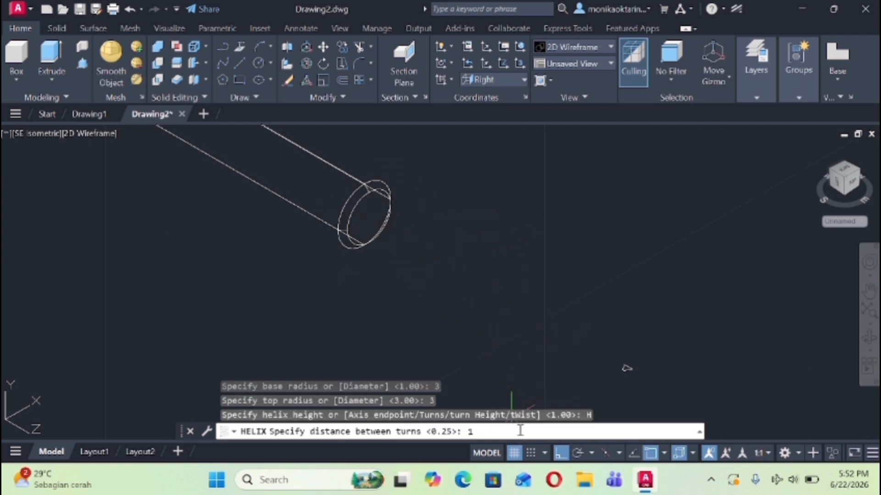
{"action": "key", "text": "Return"}
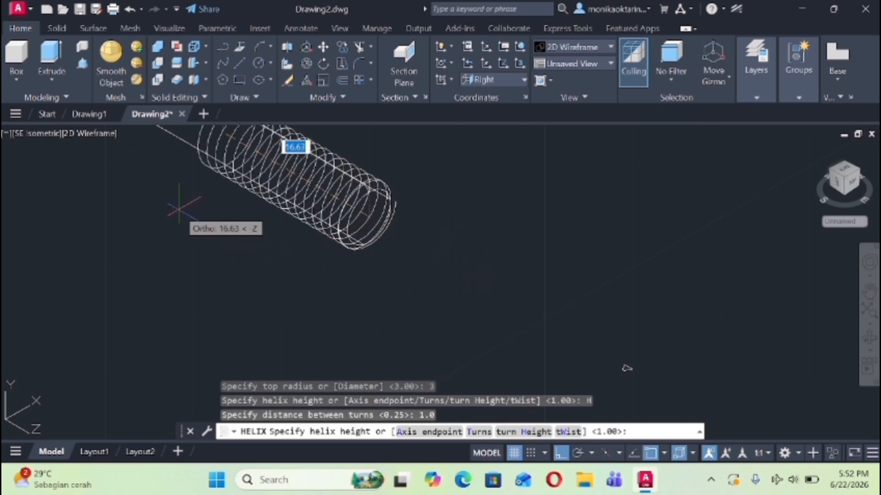
{"action": "scroll", "coordinate": [179, 210], "scroll_direction": "down", "scroll_amount": 4}
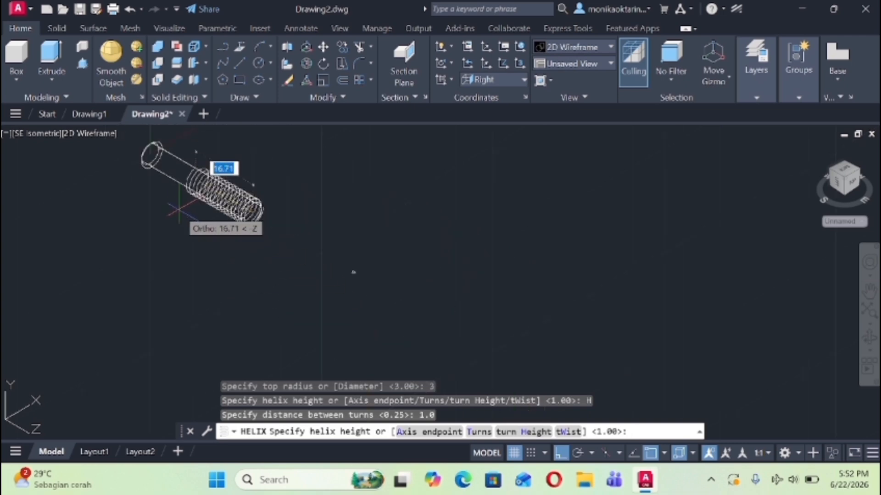
{"action": "type", "text": "30"}
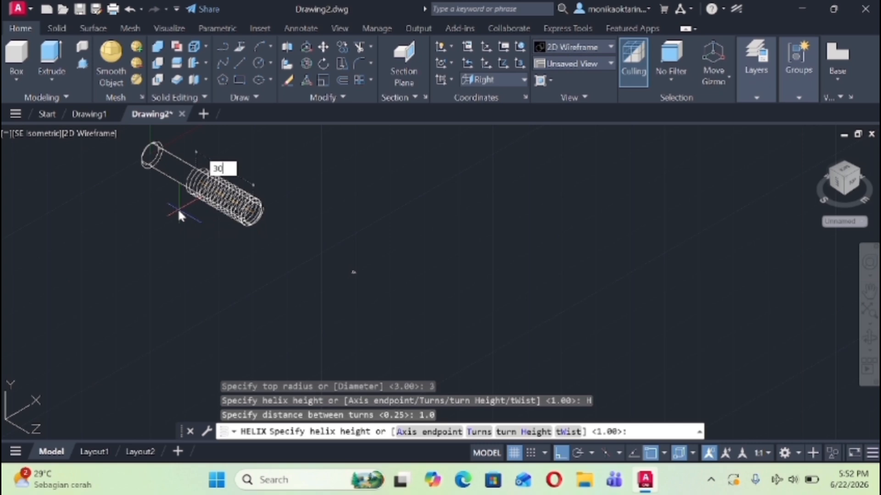
{"action": "key", "text": "Return"}
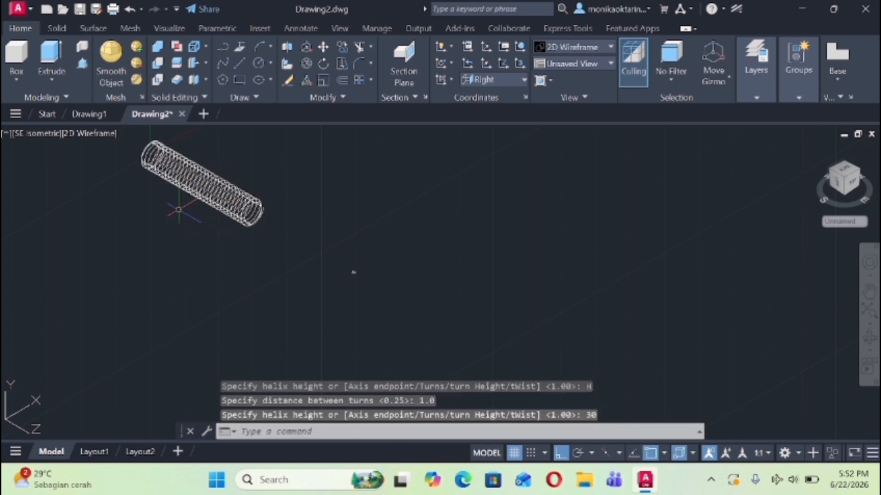
- Move the closed triangular profile by its base line onto the pin's outer edge at the start of the helix, with Ortho off
{"action": "scroll", "coordinate": [353, 272], "scroll_direction": "up", "scroll_amount": 2}
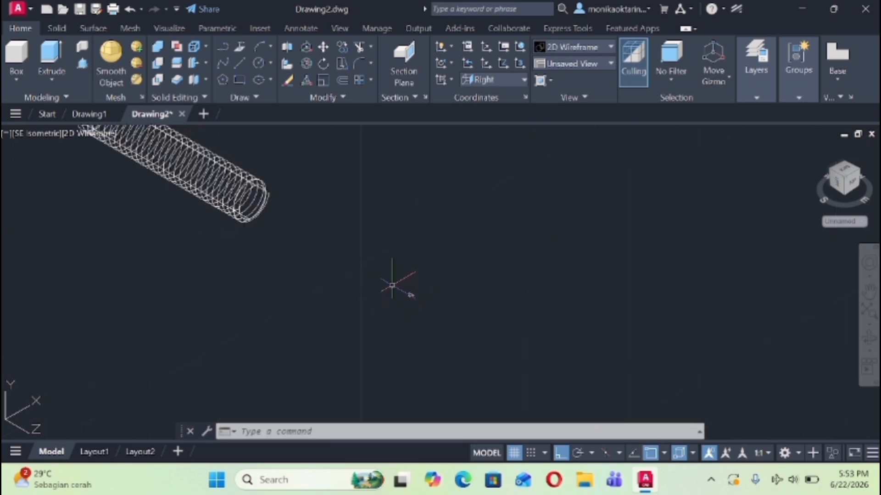
{"action": "left_click", "coordinate": [394, 284]}
{"action": "mouse_move", "coordinate": [393, 284]}
{"action": "left_mouse_down"}
{"action": "mouse_move", "coordinate": [452, 314]}
{"action": "mouse_move", "coordinate": [440, 311]}
{"action": "mouse_move", "coordinate": [436, 322]}
{"action": "left_mouse_up"}
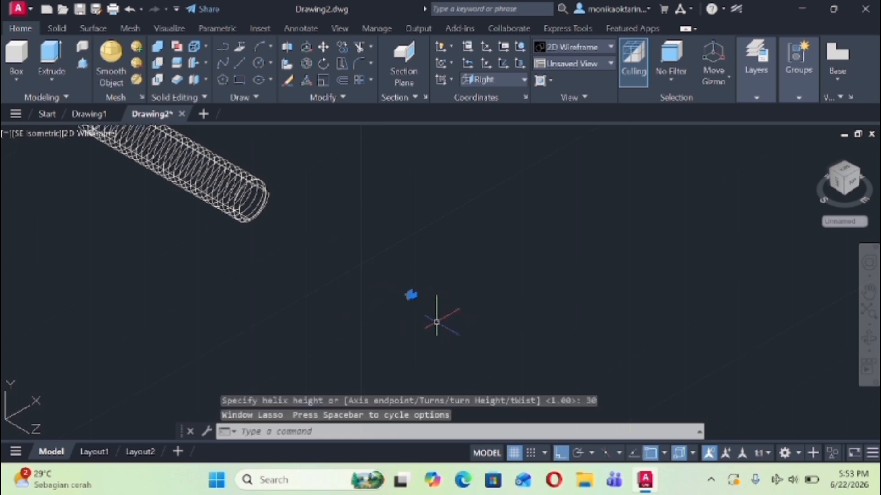
{"action": "type", "text": "mo"}
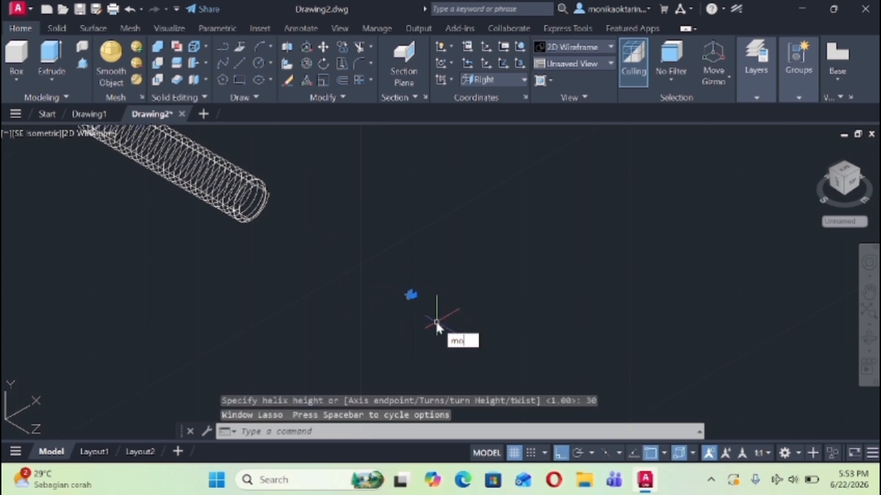
{"action": "type", "text": "ve"}
{"action": "key", "text": "Return"}
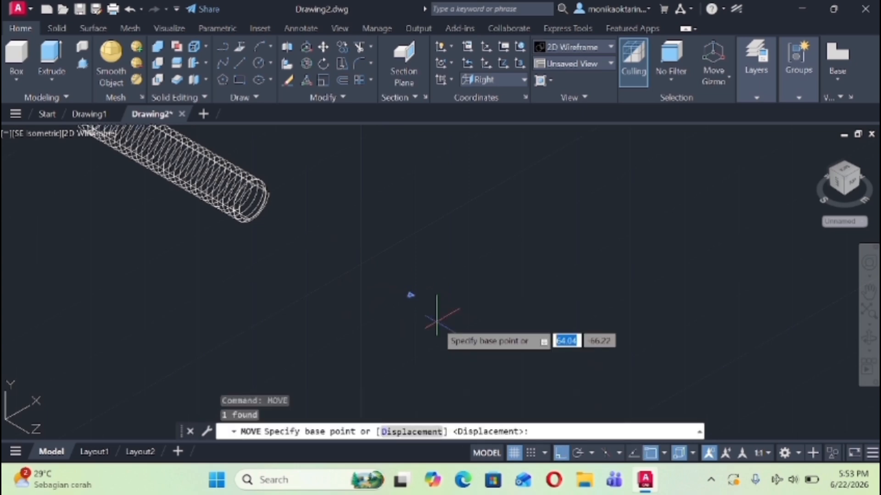
{"action": "scroll", "coordinate": [428, 307], "scroll_direction": "up", "scroll_amount": 3}
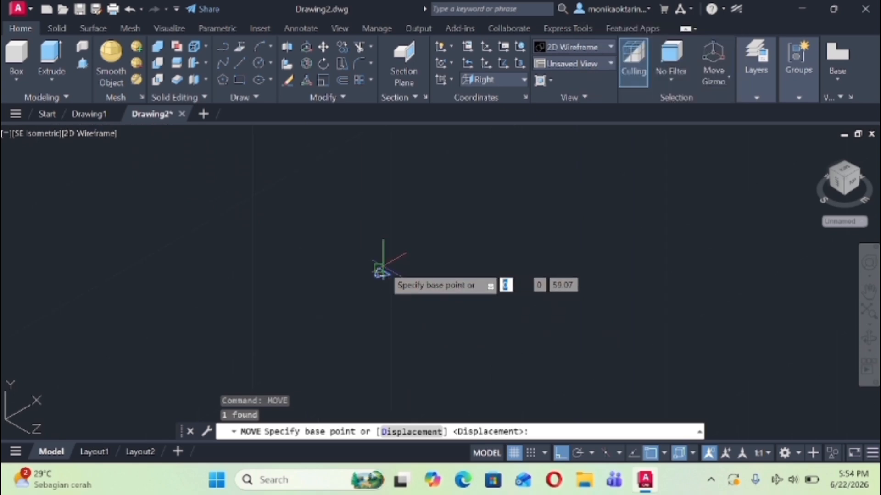
{"action": "left_click", "coordinate": [384, 273]}
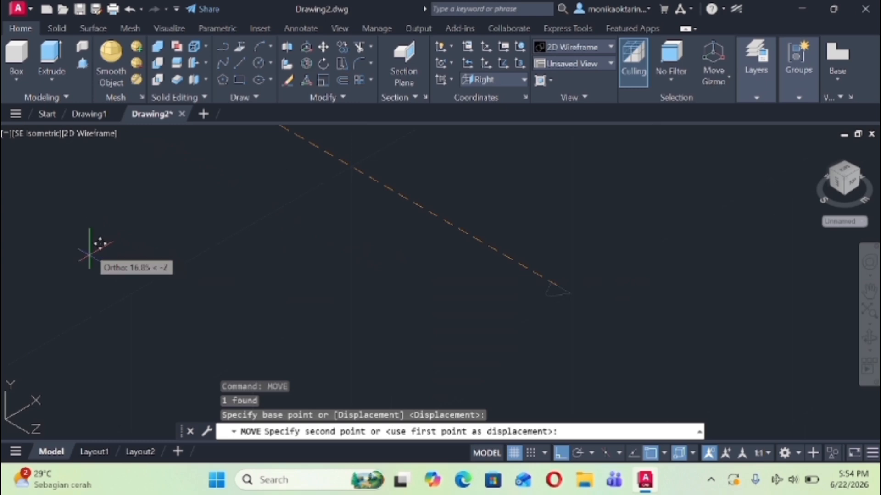
{"action": "scroll", "coordinate": [97, 266], "scroll_direction": "down", "scroll_amount": 2}
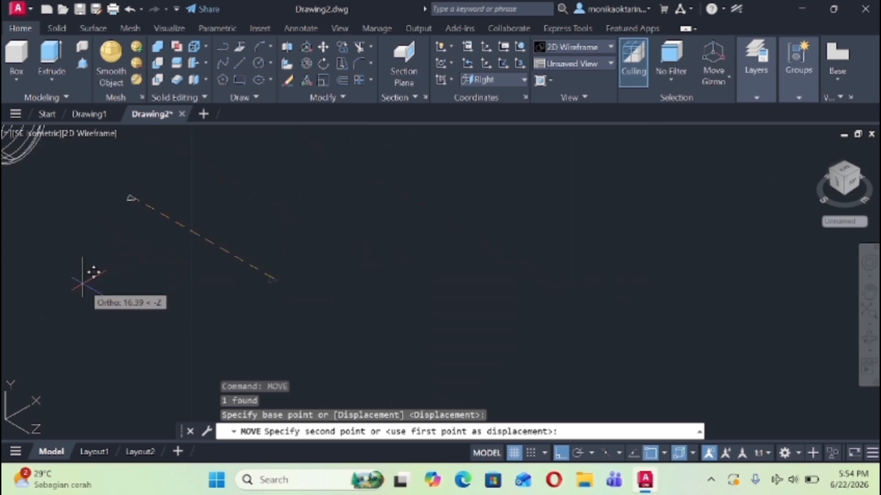
{"action": "key", "text": "F8"}
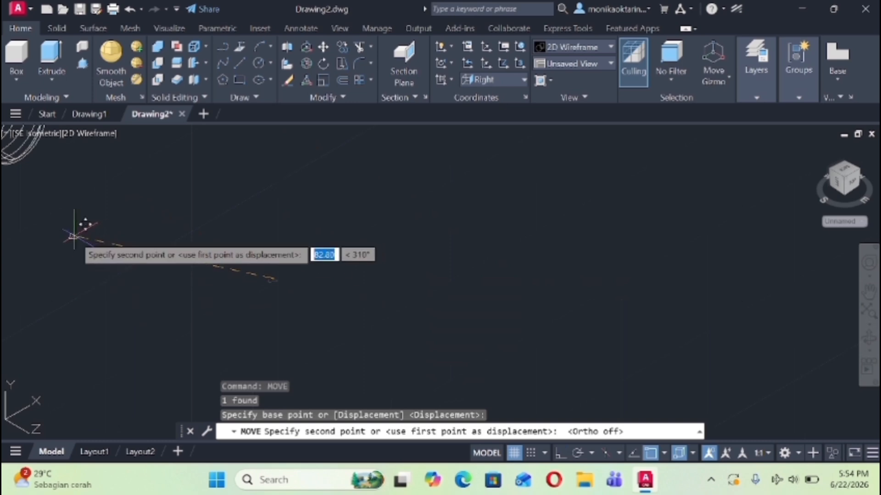
{"action": "scroll", "coordinate": [78, 215], "scroll_direction": "down", "scroll_amount": 1}
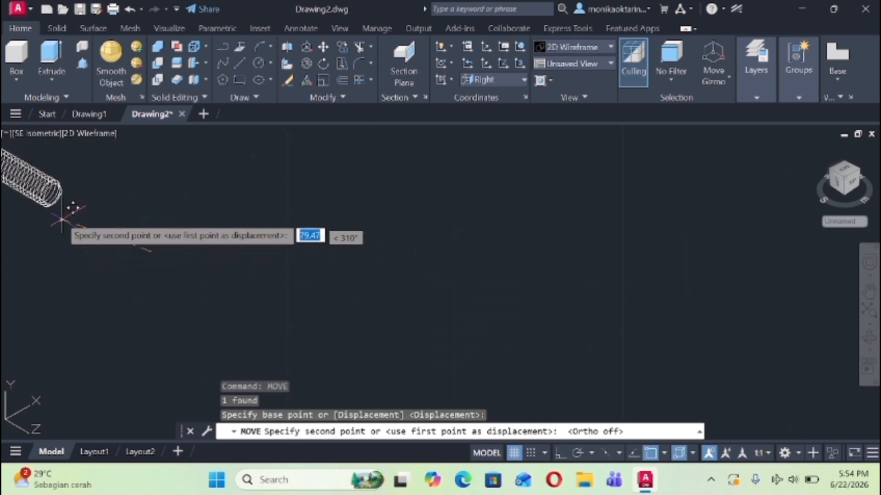
{"action": "scroll", "coordinate": [66, 201], "scroll_direction": "up", "scroll_amount": 1}
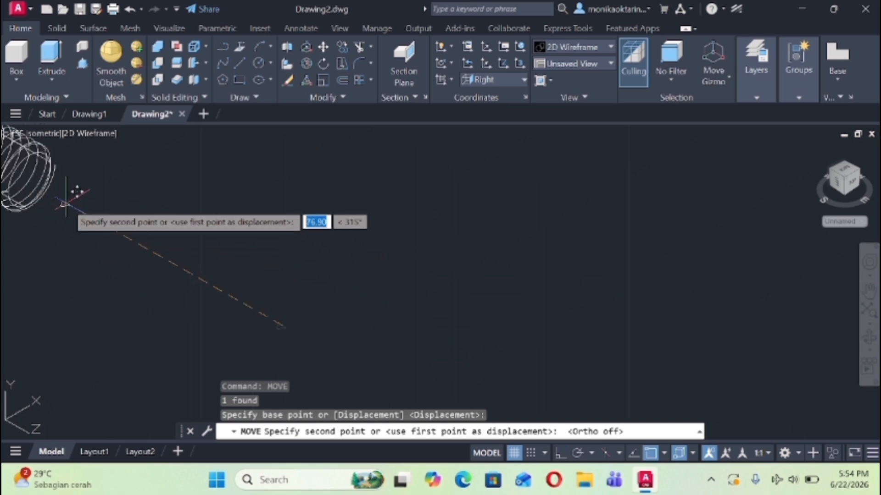
{"action": "scroll", "coordinate": [52, 177], "scroll_direction": "up", "scroll_amount": 1}
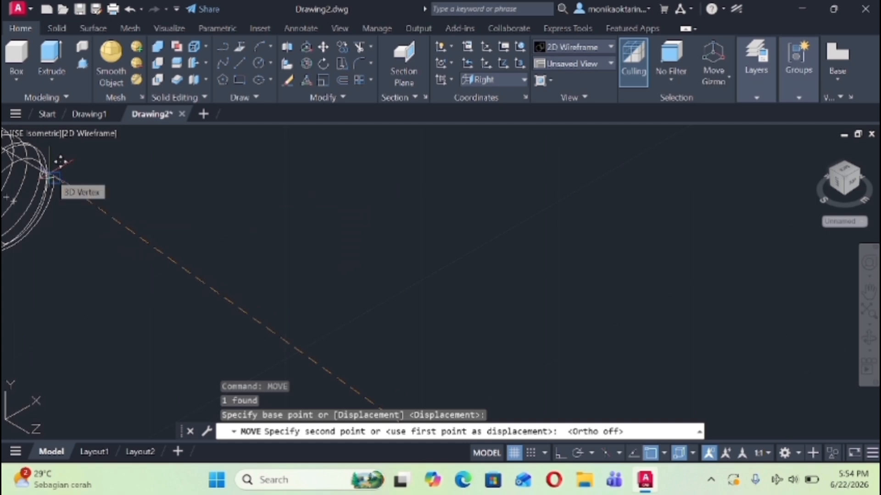
{"action": "scroll", "coordinate": [50, 172], "scroll_direction": "up", "scroll_amount": 1}
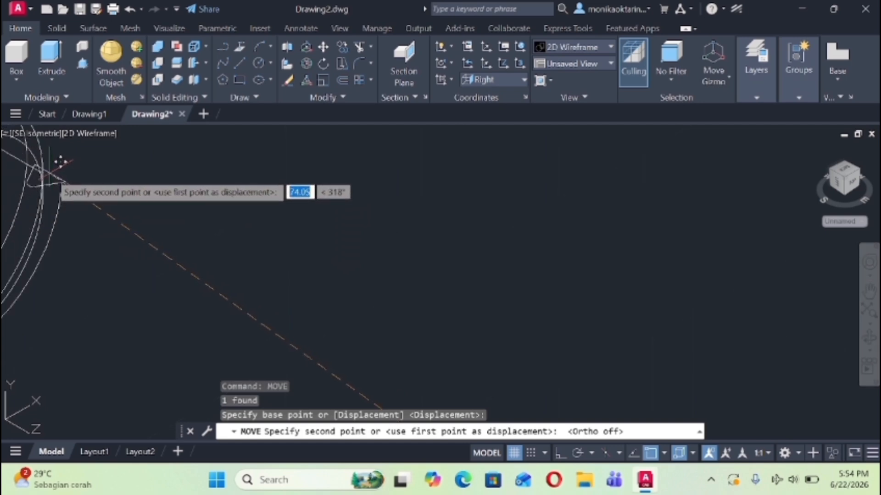
{"action": "left_click", "coordinate": [60, 161]}
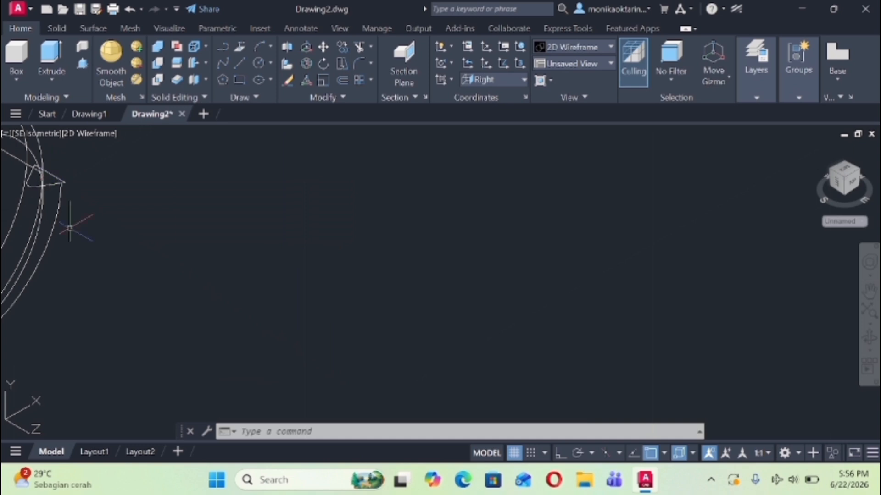
- Sweep the triangular profile along the helix with perpendicular alignment set to No and the base point on the profile's lower edge
{"action": "type", "text": "sweep"}
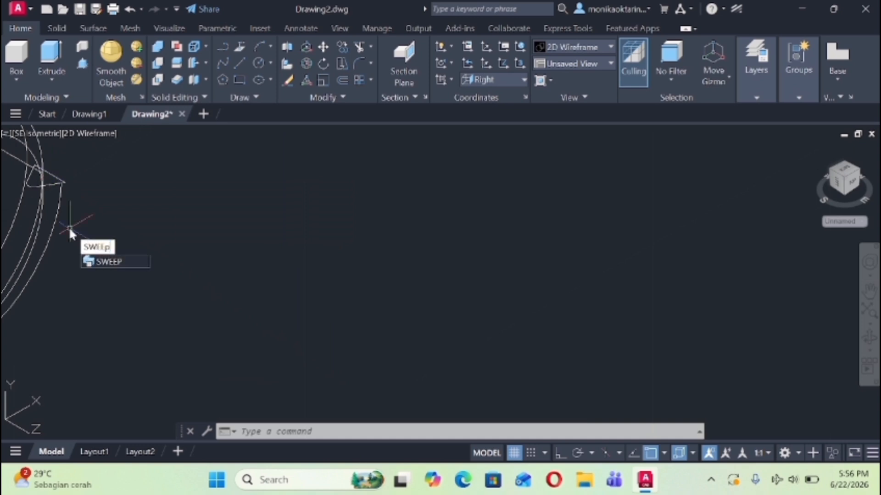
{"action": "key", "text": "Return"}
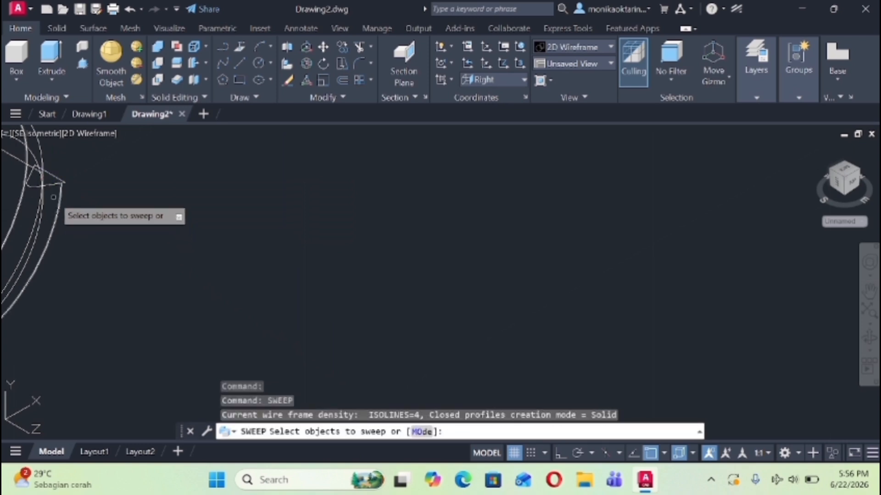
{"action": "left_click", "coordinate": [52, 183]}
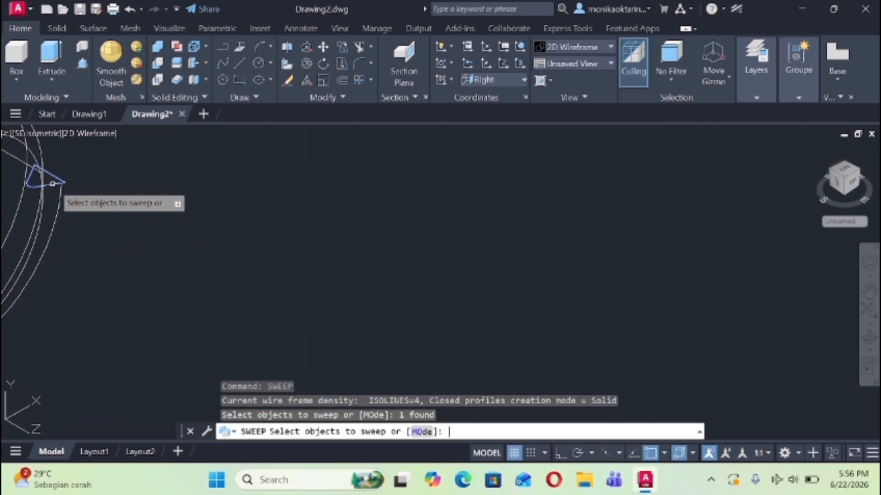
{"action": "key", "text": "Return"}
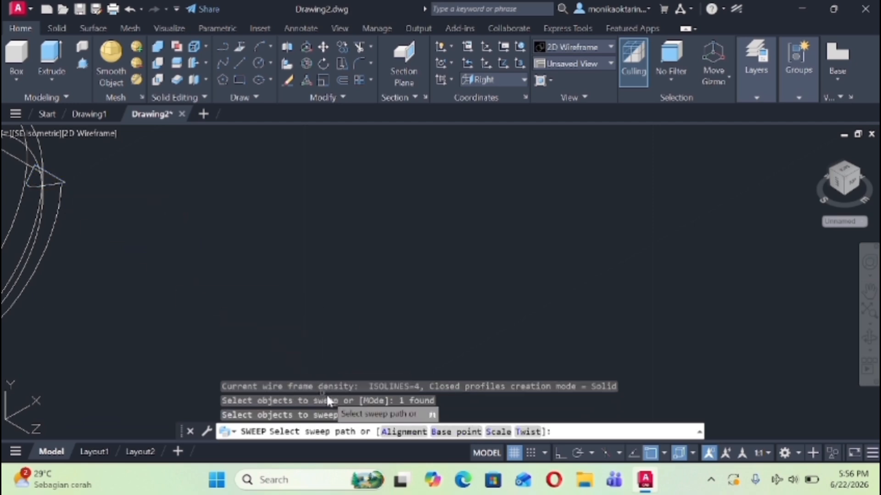
{"action": "left_click", "coordinate": [402, 431]}
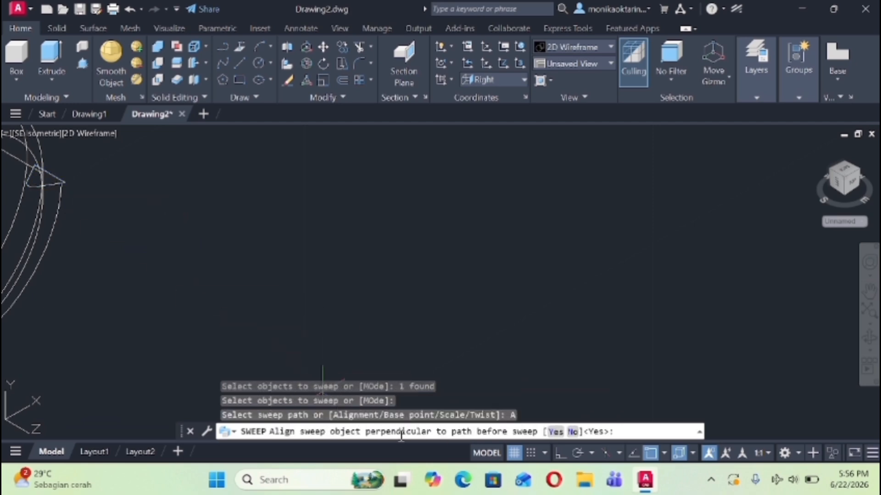
{"action": "left_click", "coordinate": [573, 431]}
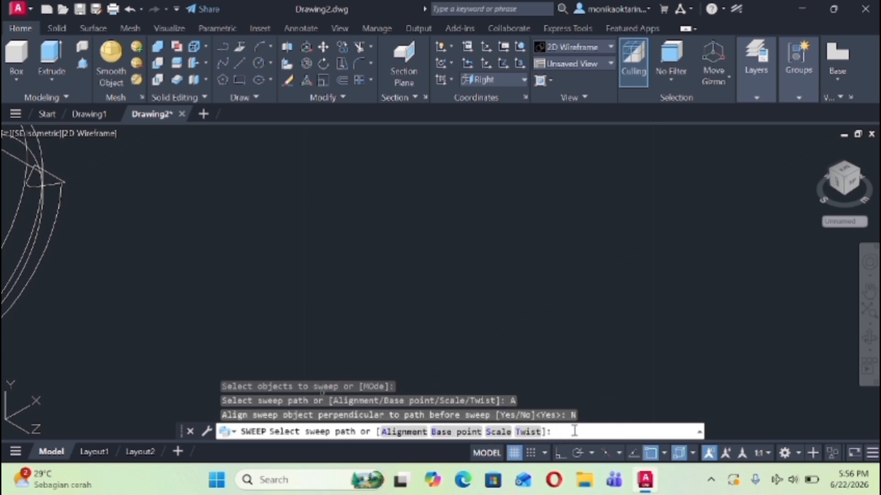
{"action": "left_click", "coordinate": [464, 432]}
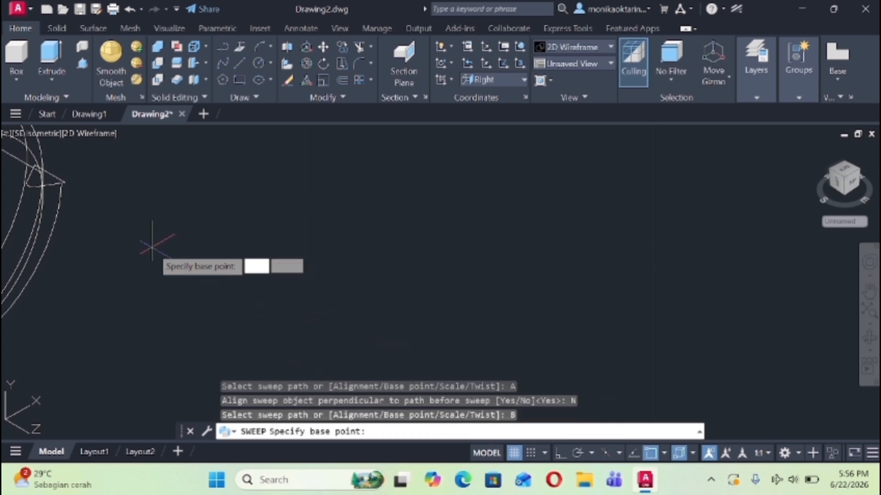
{"action": "left_click", "coordinate": [42, 186]}
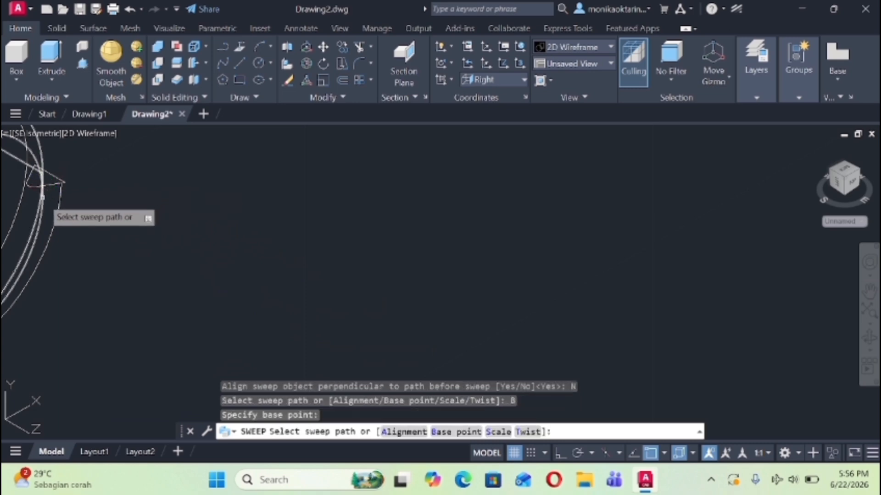
{"action": "left_click", "coordinate": [42, 198]}
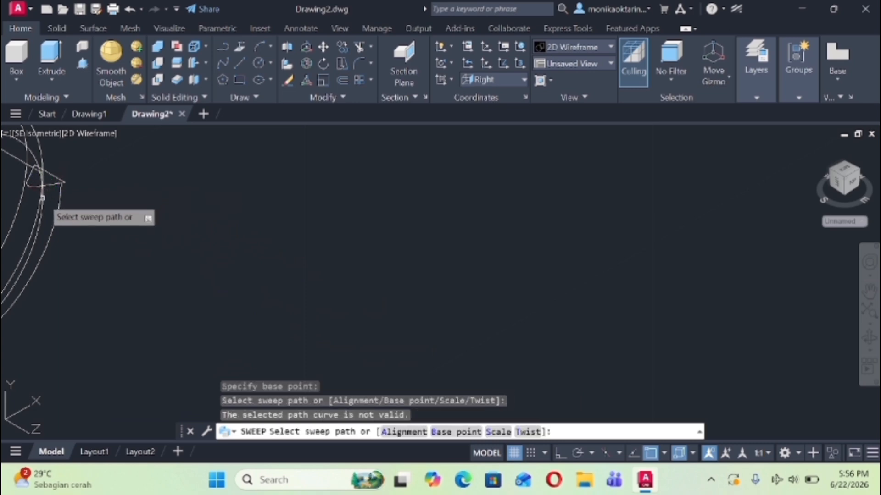
{"action": "left_click", "coordinate": [53, 227]}
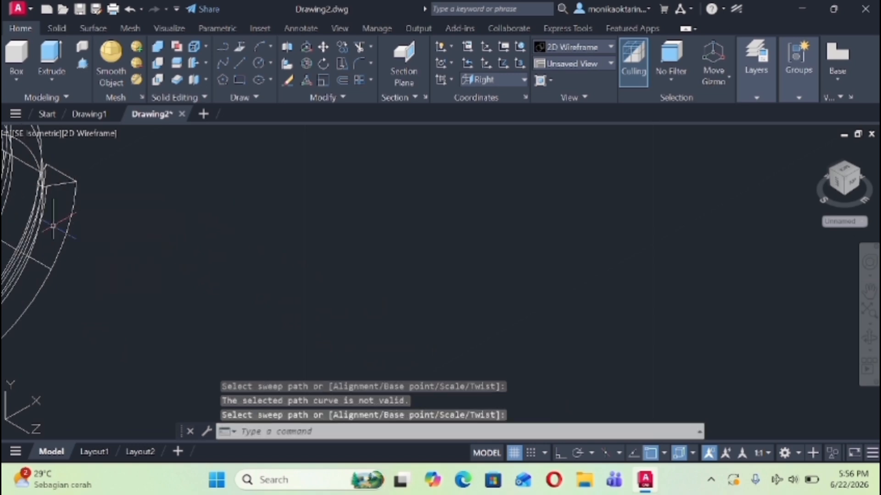
- Set the visual style of the model to Conceptual
{"action": "scroll", "coordinate": [120, 235], "scroll_direction": "down", "scroll_amount": 5}
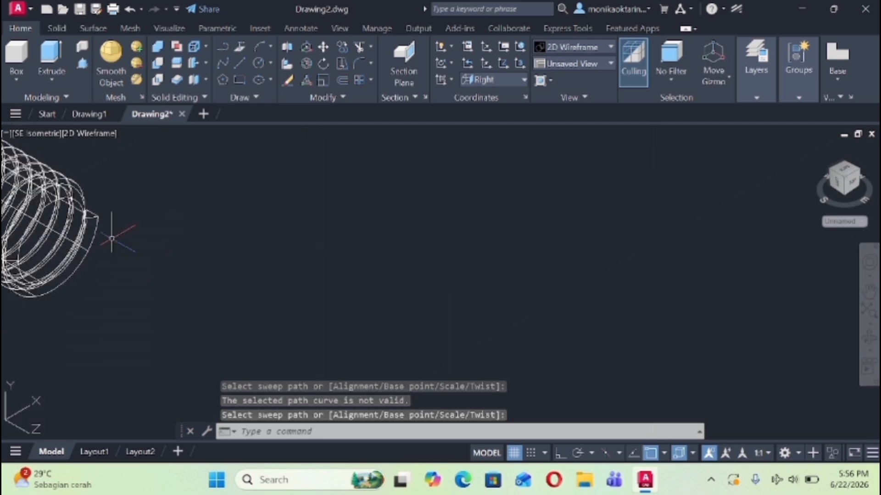
{"action": "scroll", "coordinate": [122, 235], "scroll_direction": "down", "scroll_amount": 4}
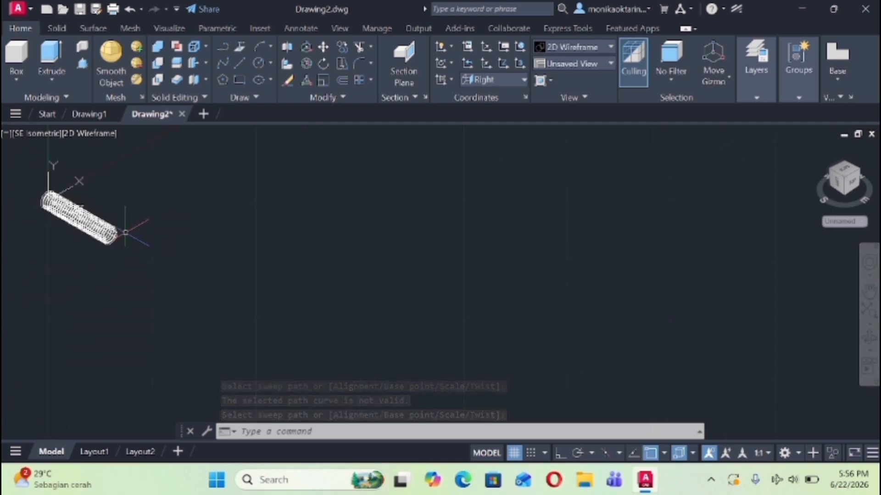
{"action": "left_click", "coordinate": [92, 133]}
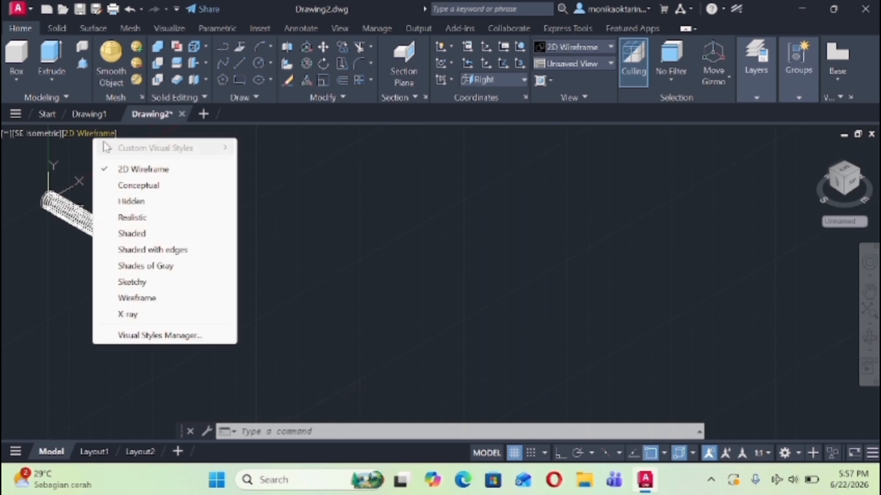
{"action": "left_click", "coordinate": [132, 189]}
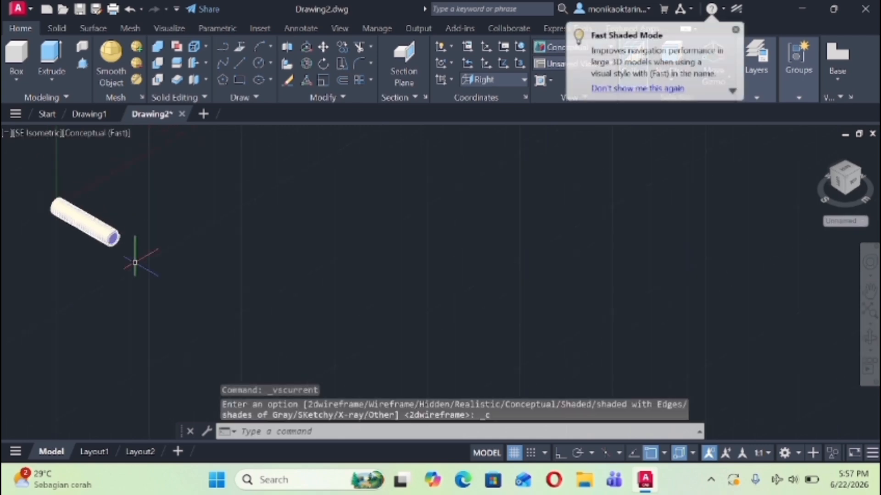
- Subtract the swept helical solid from the chamfered pin to cut the thread
{"action": "scroll", "coordinate": [135, 263], "scroll_direction": "up", "scroll_amount": 6}
{"action": "middle_click_drag", "start_coordinate": [407, 225], "coordinate": [667, 363]}
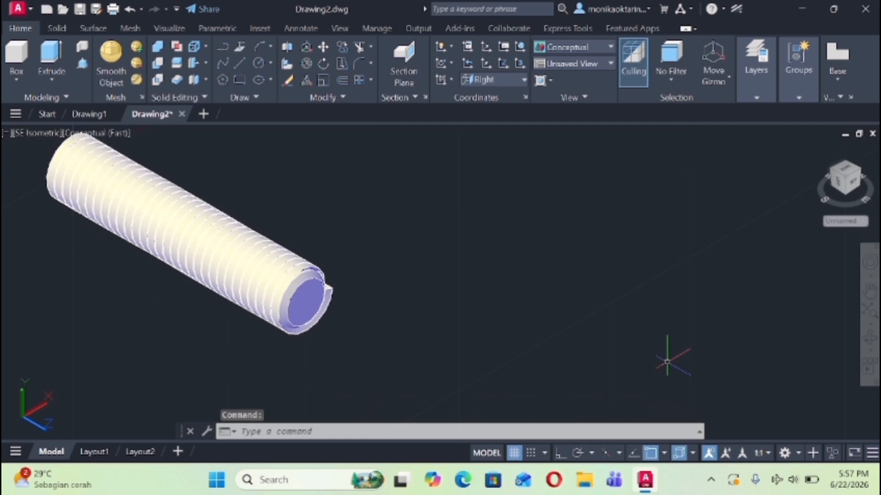
{"action": "type", "text": "SU"}
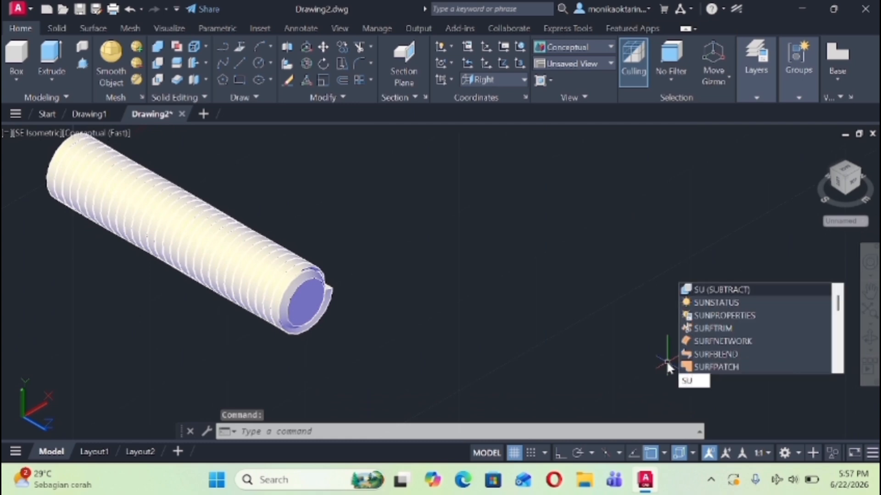
{"action": "key", "text": "Return"}
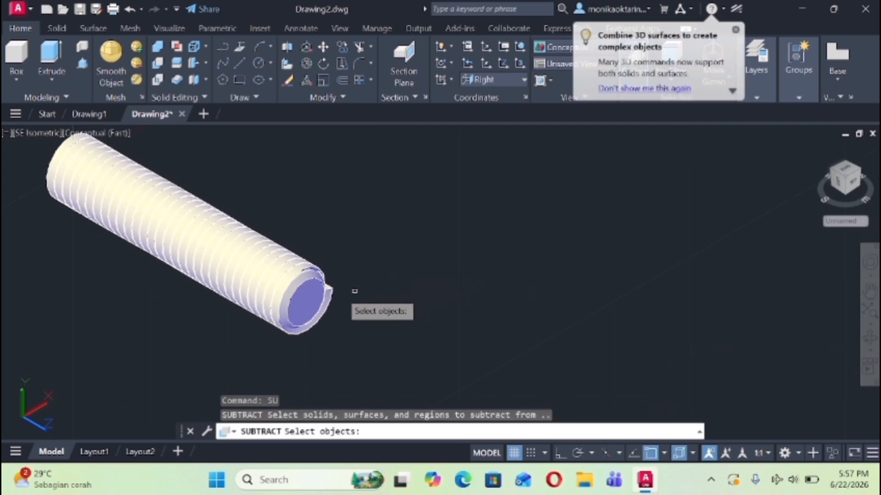
{"action": "left_click", "coordinate": [303, 298]}
{"action": "key", "text": "Return"}
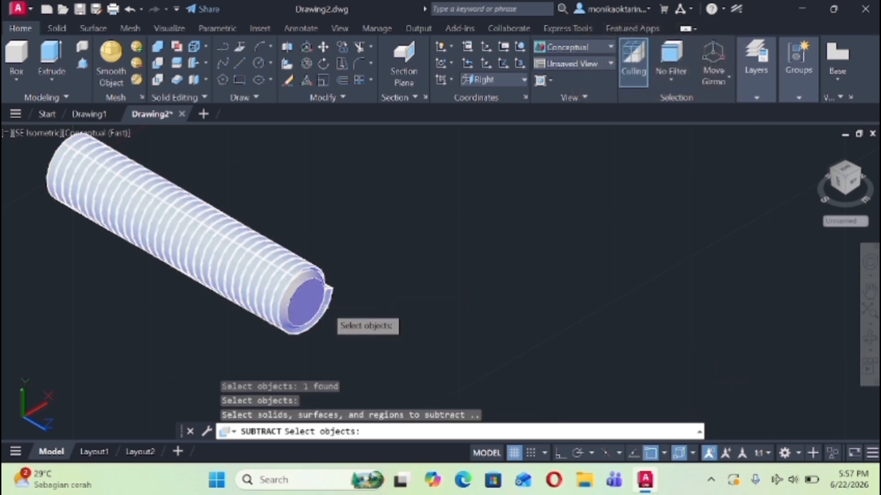
{"action": "left_click", "coordinate": [327, 303]}
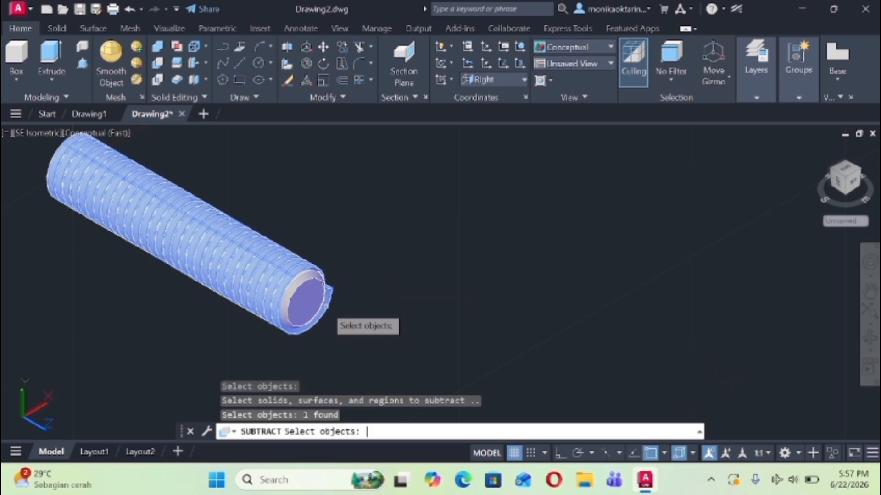
{"action": "key", "text": "Return"}
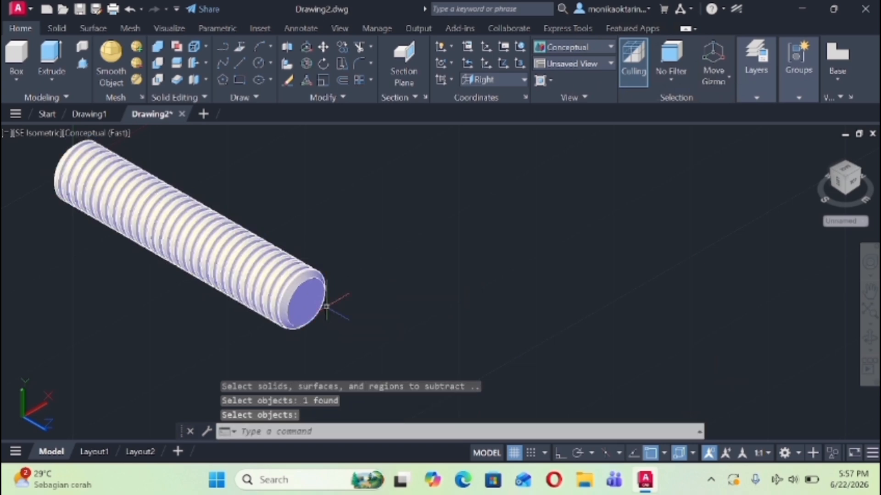
- Switch the threaded pin to the Top view
{"action": "scroll", "coordinate": [206, 321], "scroll_direction": "down", "scroll_amount": 2}
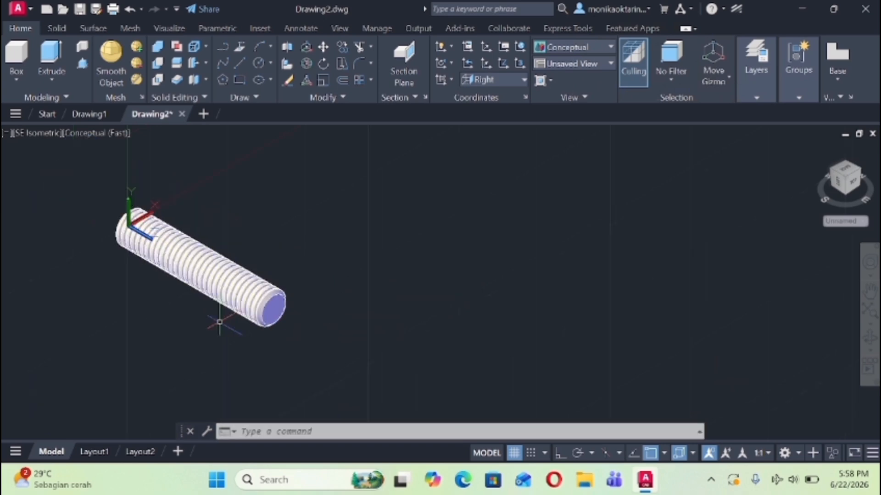
{"action": "left_click", "coordinate": [18, 134]}
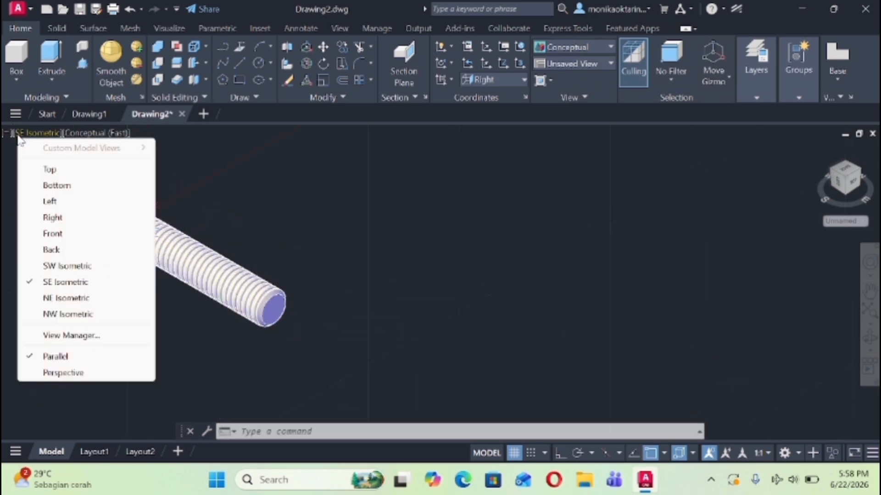
{"action": "left_click", "coordinate": [34, 168]}
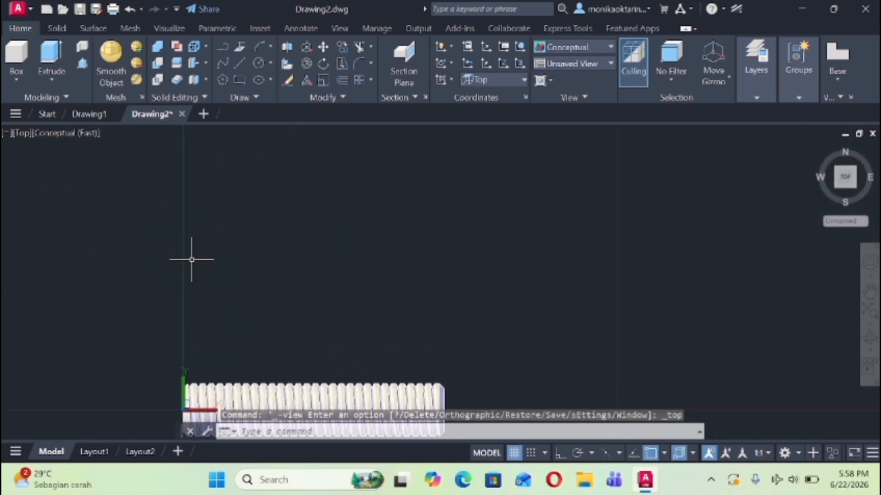
{"action": "scroll", "coordinate": [195, 260], "scroll_direction": "down", "scroll_amount": 2}
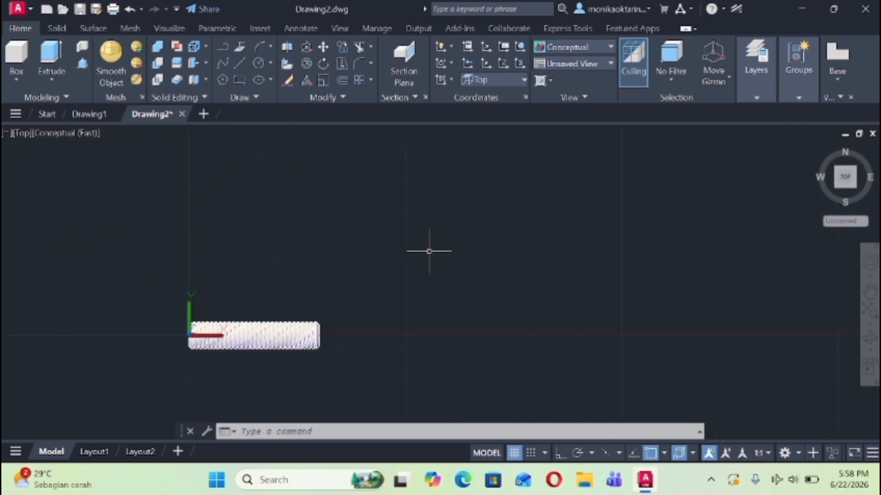
- Draw a 6-sided polygon inscribed in a circle of radius 5.75 in the empty space beside the threaded pin
{"action": "type", "text": "pol"}
{"action": "key", "text": "Return"}
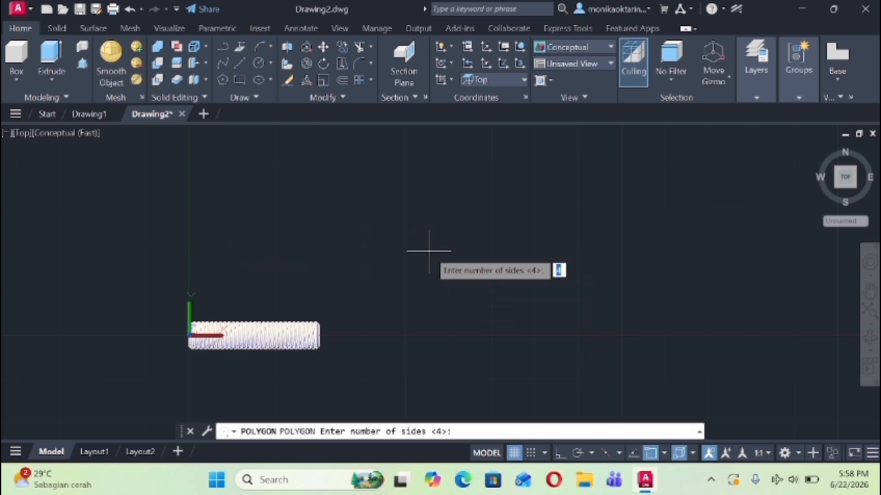
{"action": "type", "text": "6"}
{"action": "key", "text": "Return"}
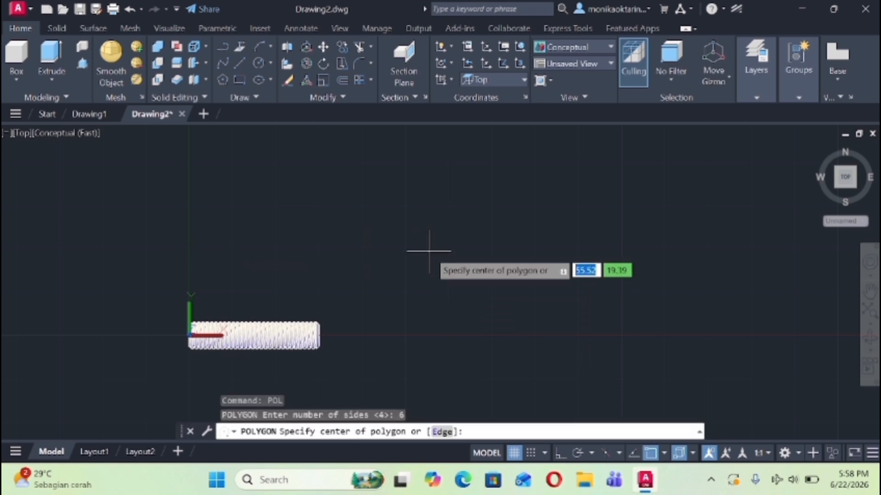
{"action": "left_click", "coordinate": [428, 251]}
{"action": "left_click", "coordinate": [457, 289]}
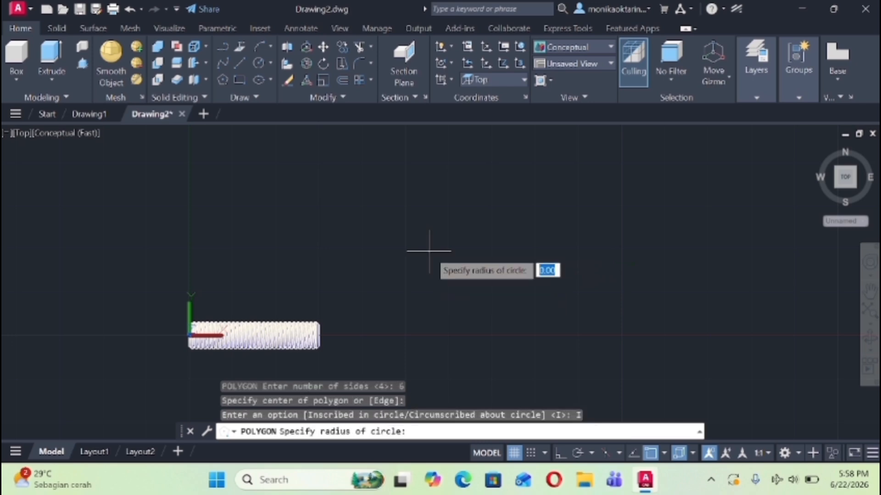
{"action": "left_click", "coordinate": [429, 251]}
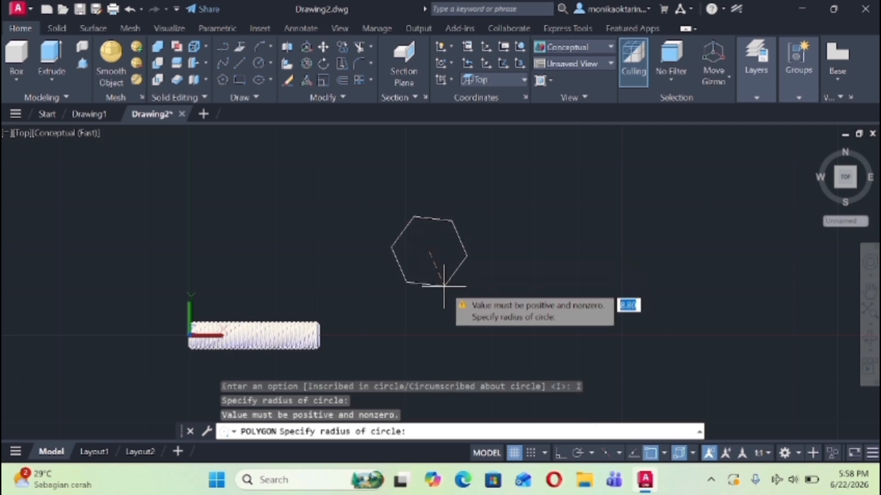
{"action": "type", "text": "5.75"}
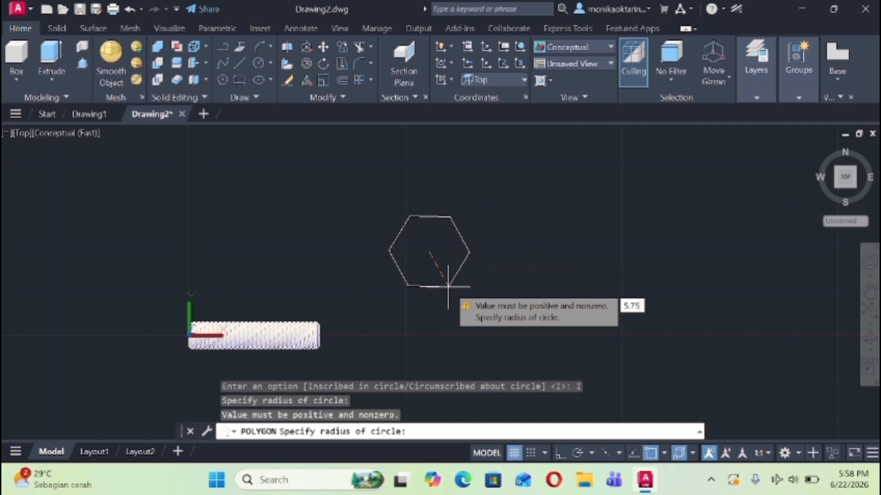
{"action": "key", "text": "Return"}
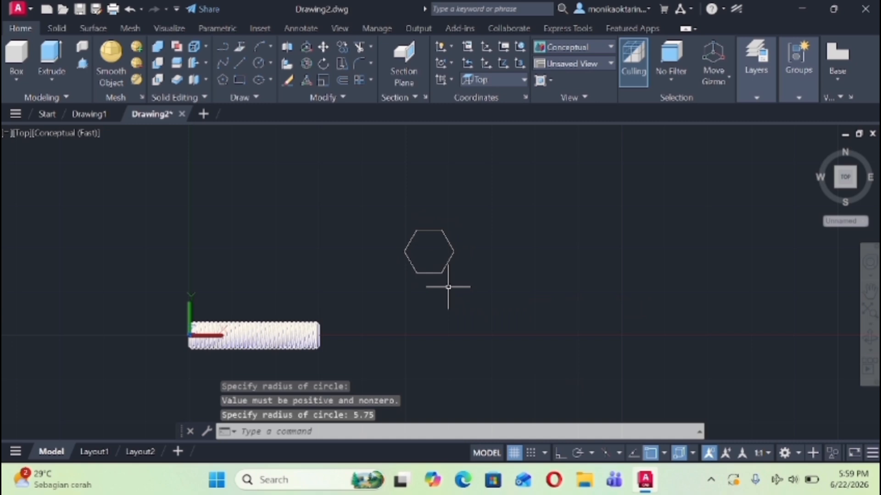
- Switch to the SE Isometric view and extrude the hexagon to a height of 4
{"action": "left_click", "coordinate": [20, 133]}
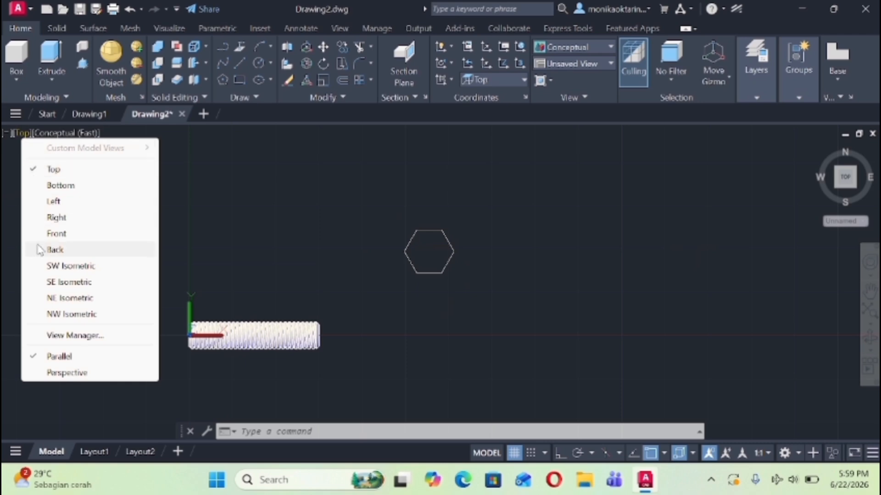
{"action": "left_click", "coordinate": [44, 283]}
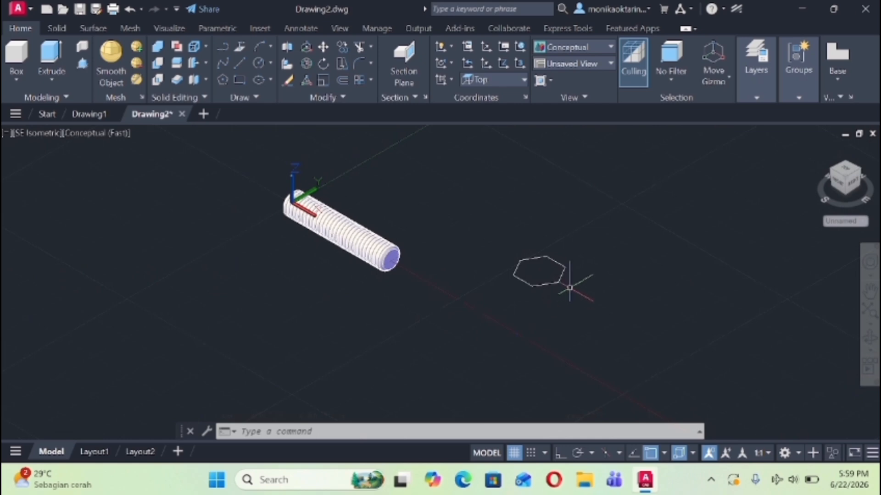
{"action": "type", "text": "ext"}
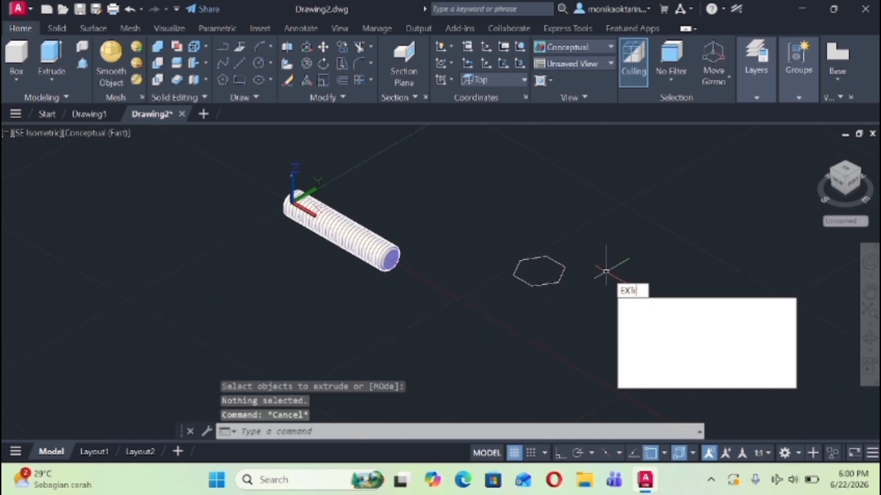
{"action": "key", "text": "Return"}
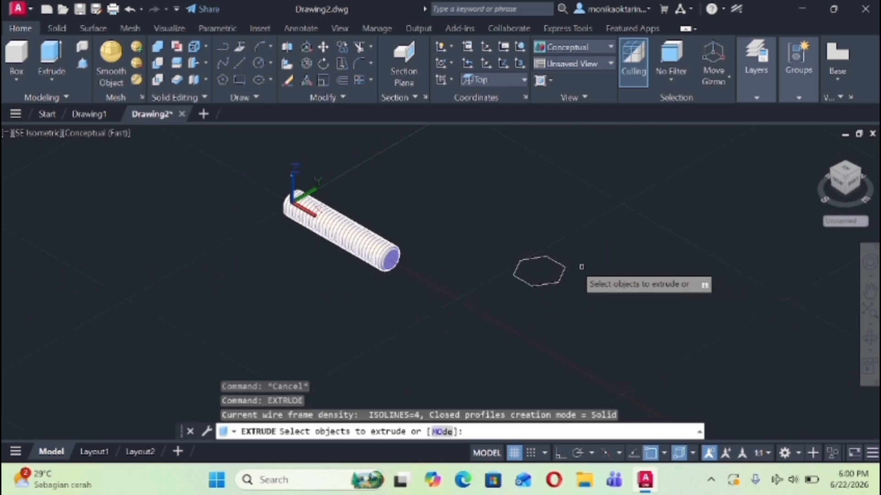
{"action": "left_click", "coordinate": [558, 263]}
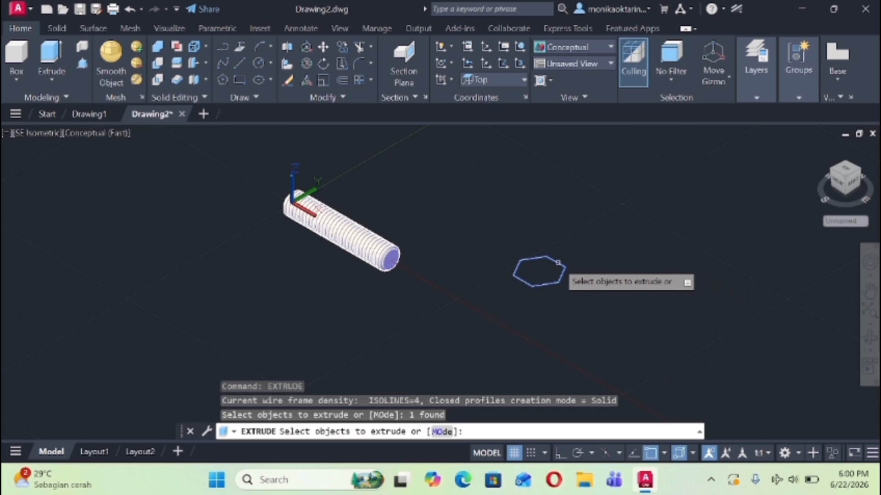
{"action": "key", "text": "Return"}
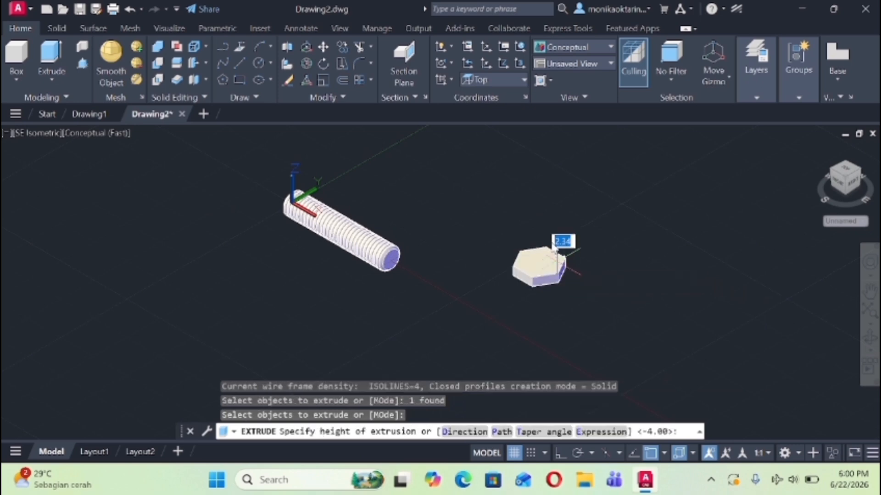
{"action": "type", "text": "4"}
{"action": "key", "text": "Return"}
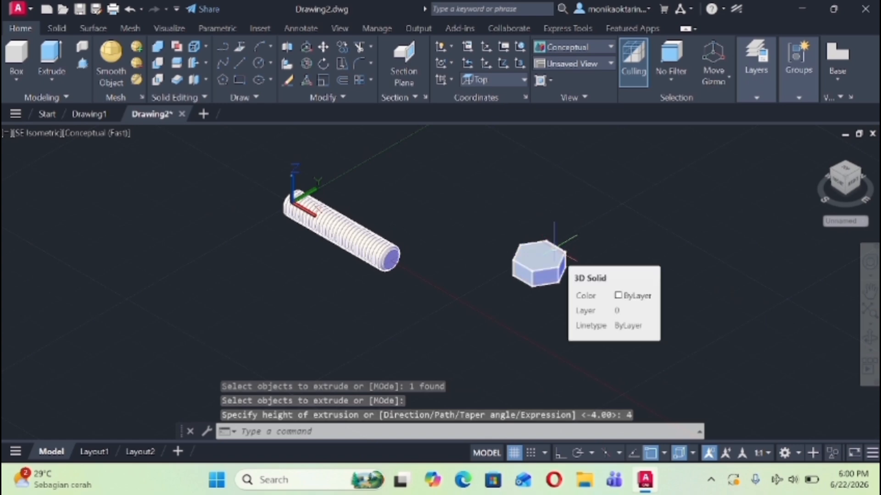
- Draw a two-point circle on the hexagonal solid's top face, spanning the midpoints of two opposite edges
{"action": "type", "text": "c"}
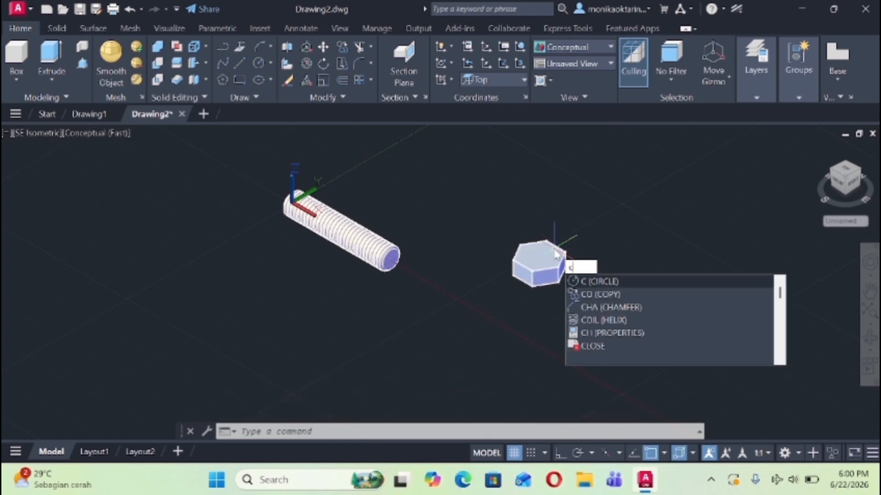
{"action": "key", "text": "Return"}
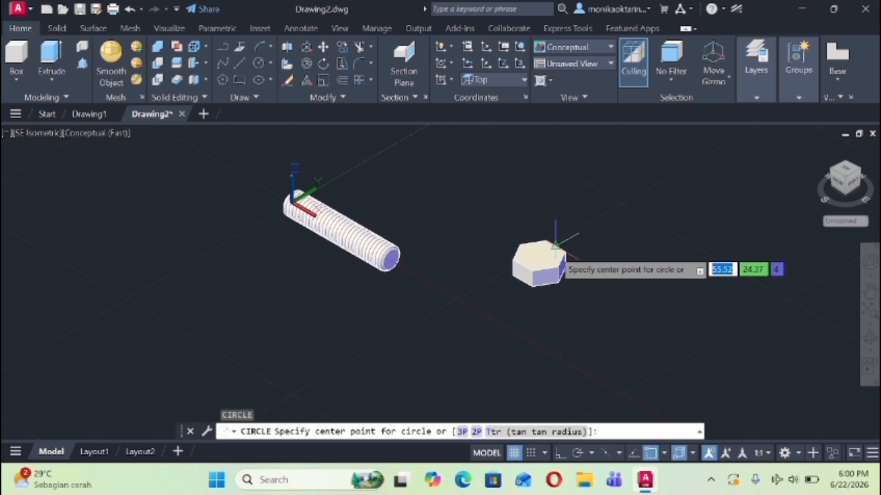
{"action": "left_click", "coordinate": [477, 432]}
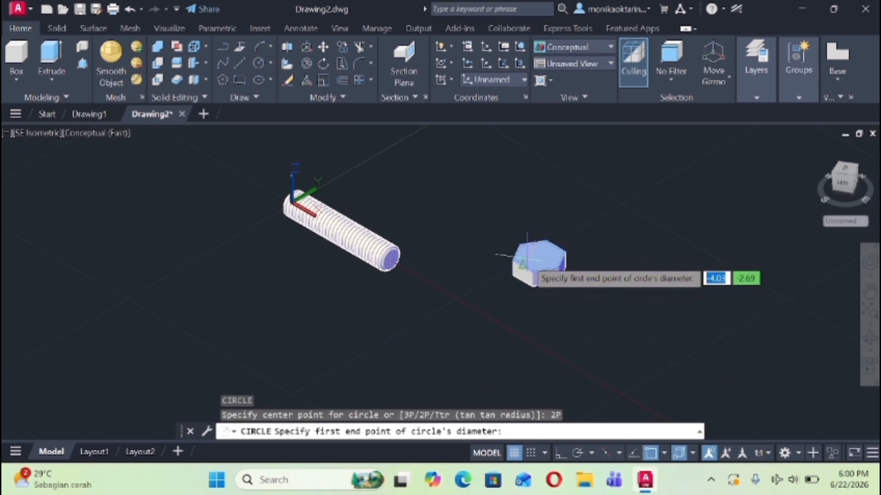
{"action": "left_click", "coordinate": [523, 264]}
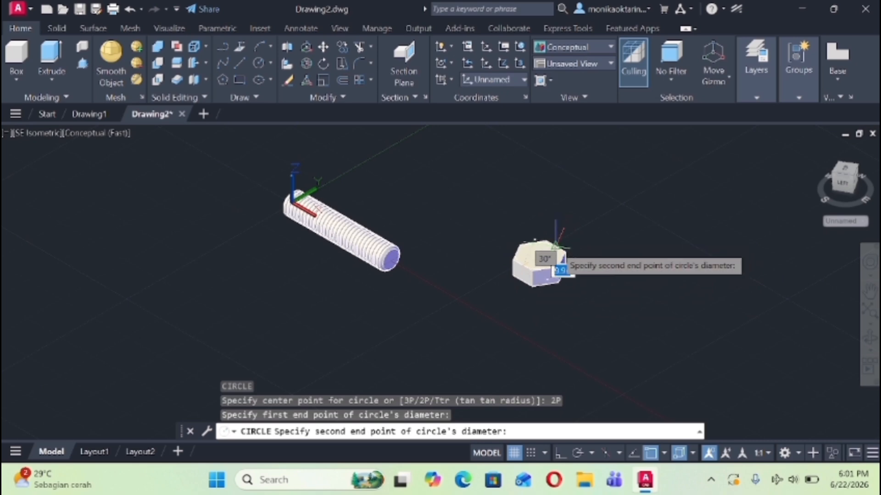
{"action": "left_click", "coordinate": [557, 246]}
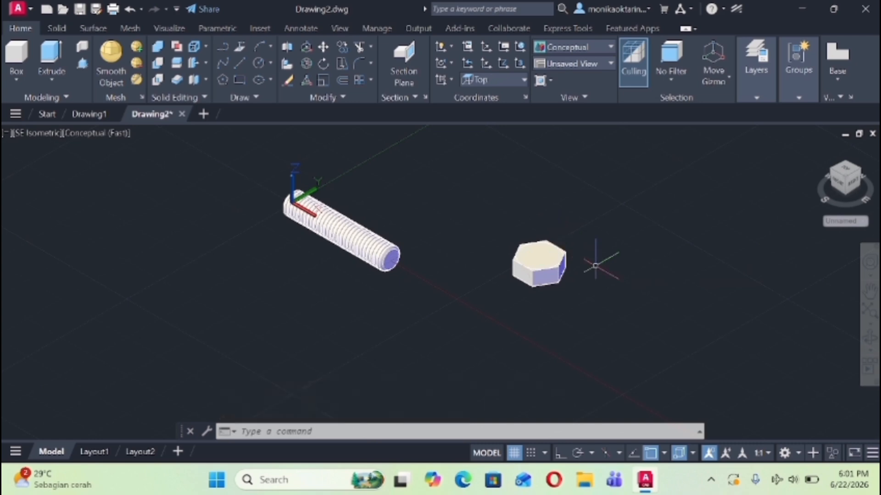
- Extrude the circle downward through the hexagonal solid with a taper angle of -45 and a height of 10
{"action": "type", "text": "EXT"}
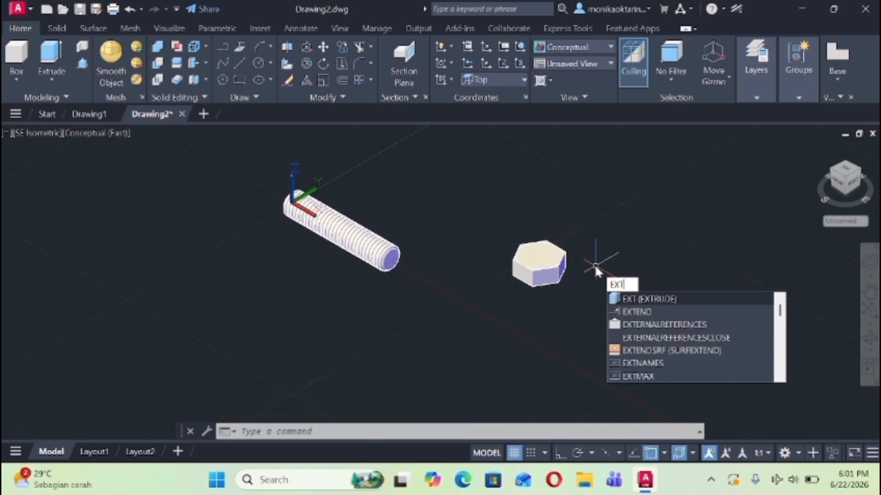
{"action": "key", "text": "Return"}
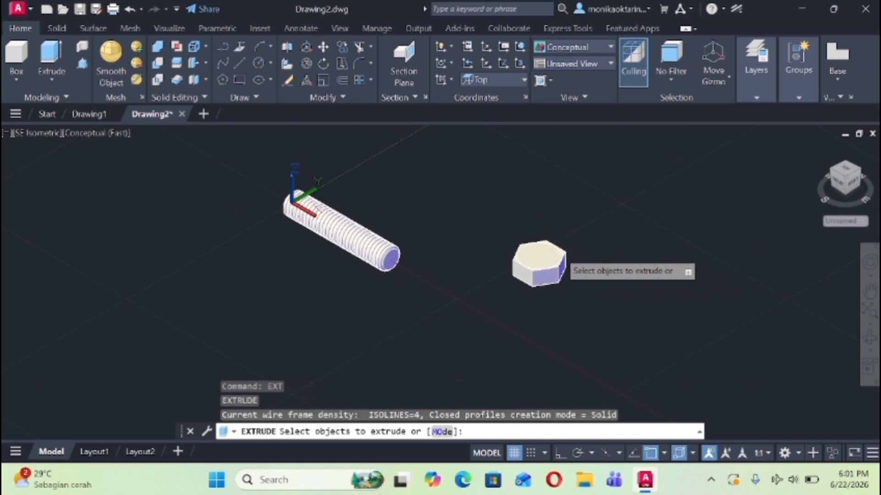
{"action": "left_click", "coordinate": [558, 259]}
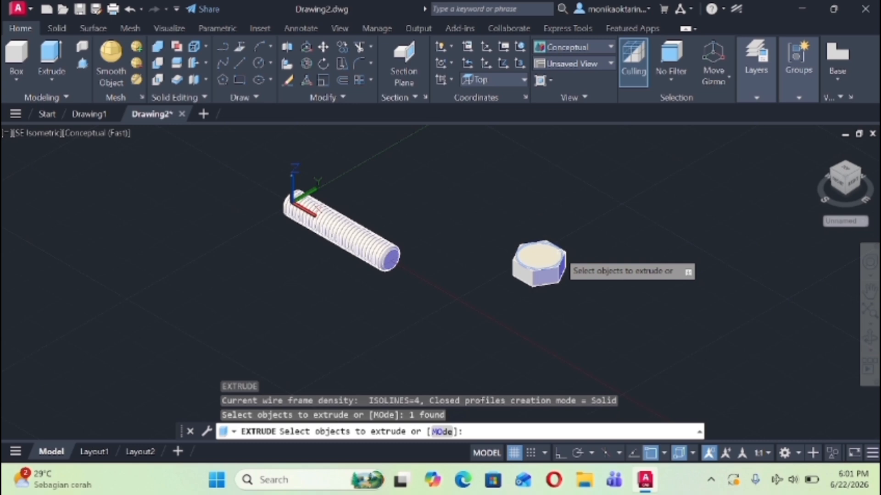
{"action": "key", "text": "Return"}
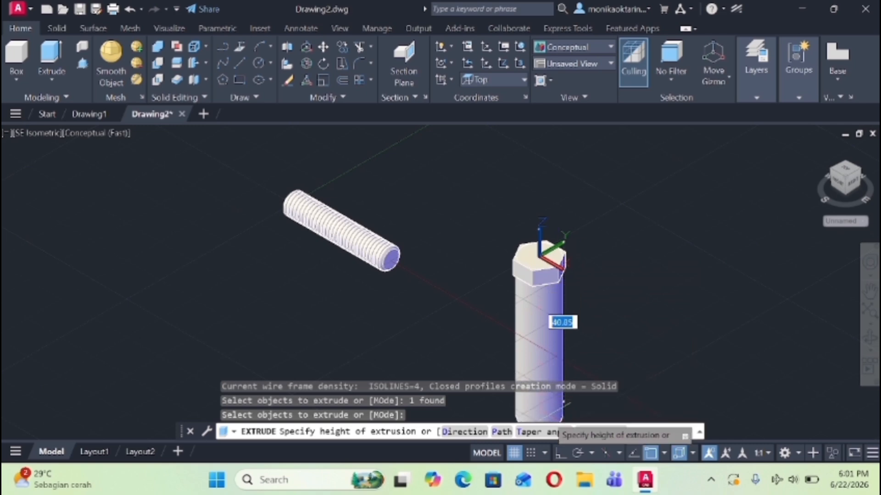
{"action": "left_click", "coordinate": [540, 432]}
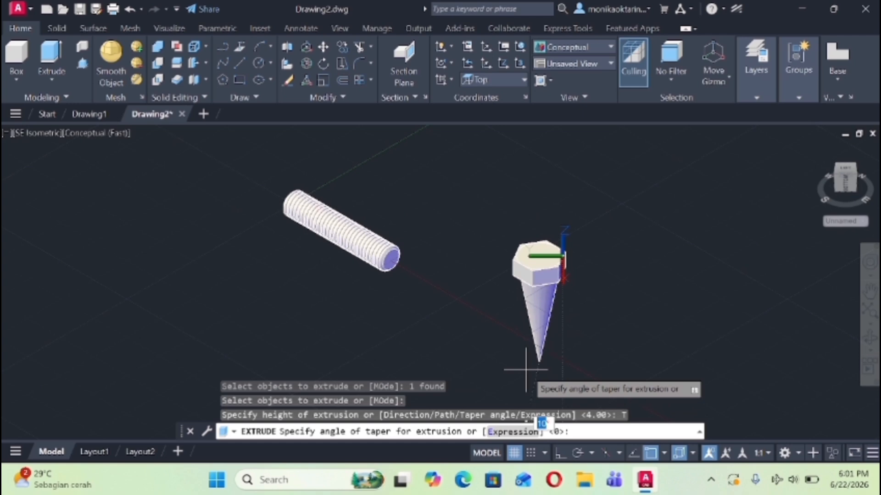
{"action": "type", "text": "-45"}
{"action": "key", "text": "Return"}
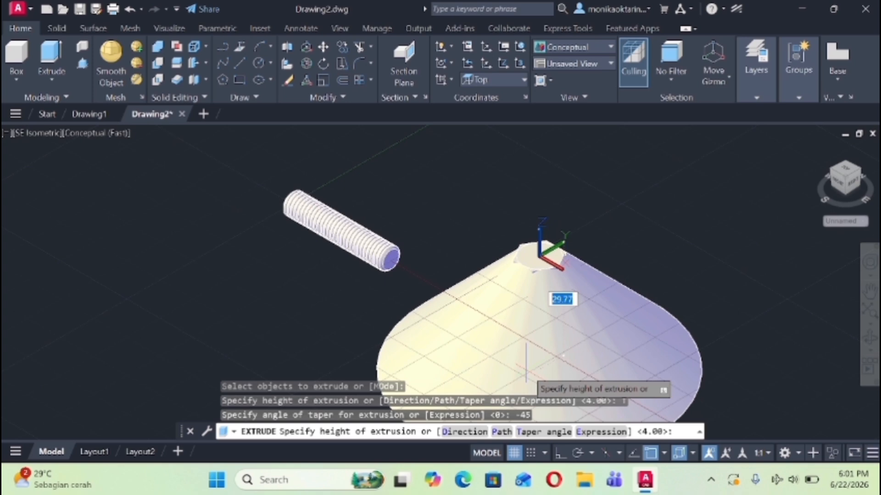
{"action": "type", "text": "1"}
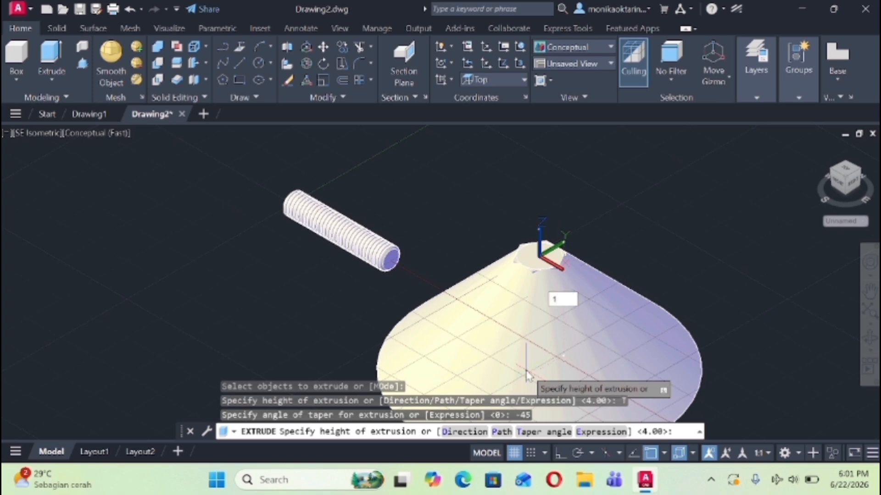
{"action": "type", "text": "0"}
{"action": "key", "text": "Return"}
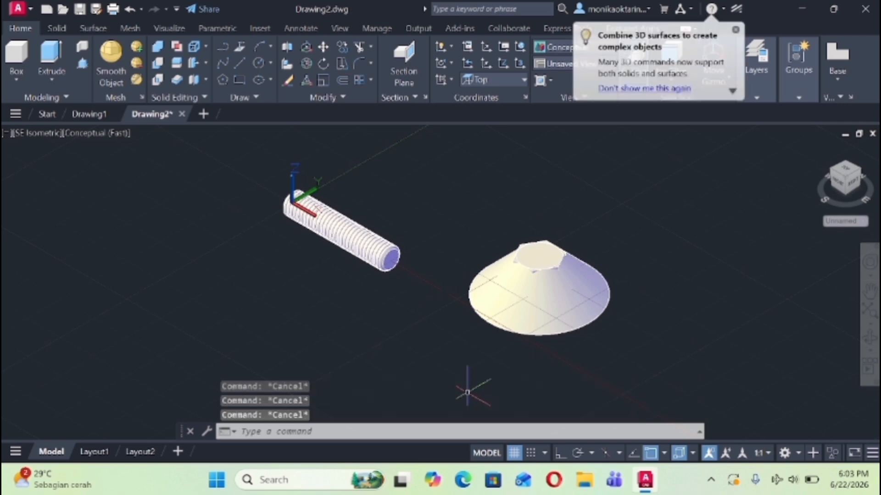
- Intersect the tapered cone with the hexagonal solid to chamfer the corners of the bolt head
{"action": "type", "text": "I"}
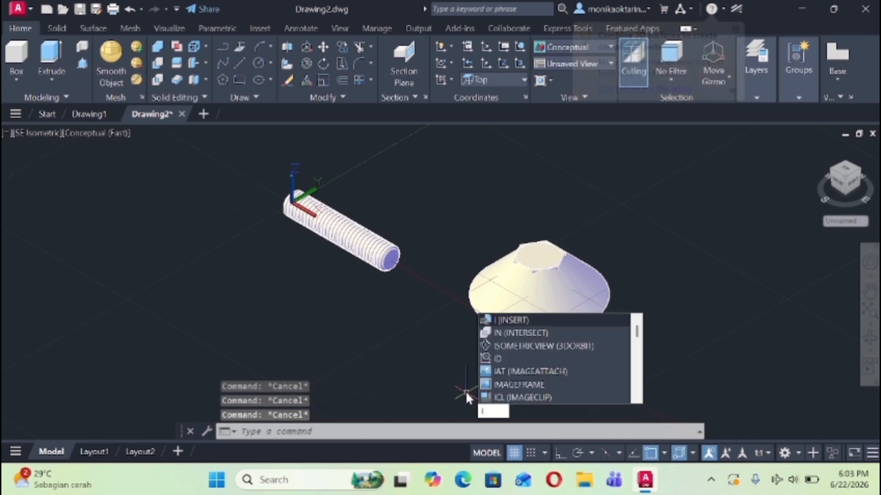
{"action": "type", "text": "NT"}
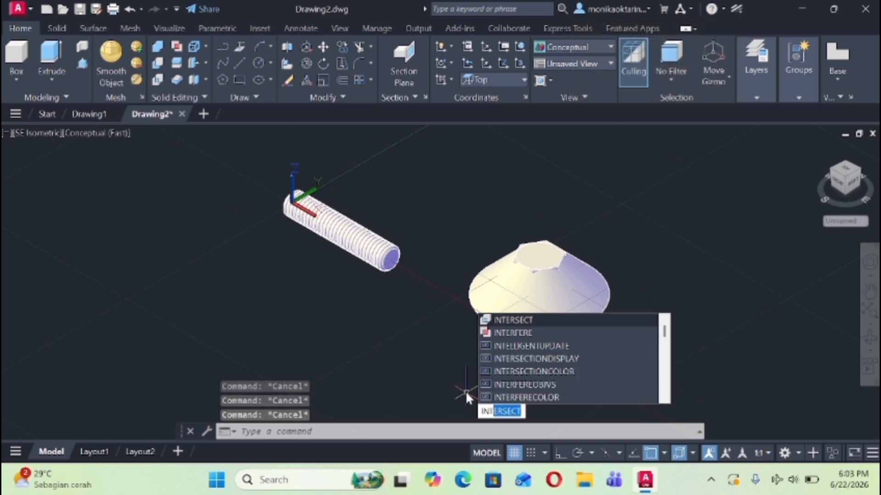
{"action": "key", "text": "Return"}
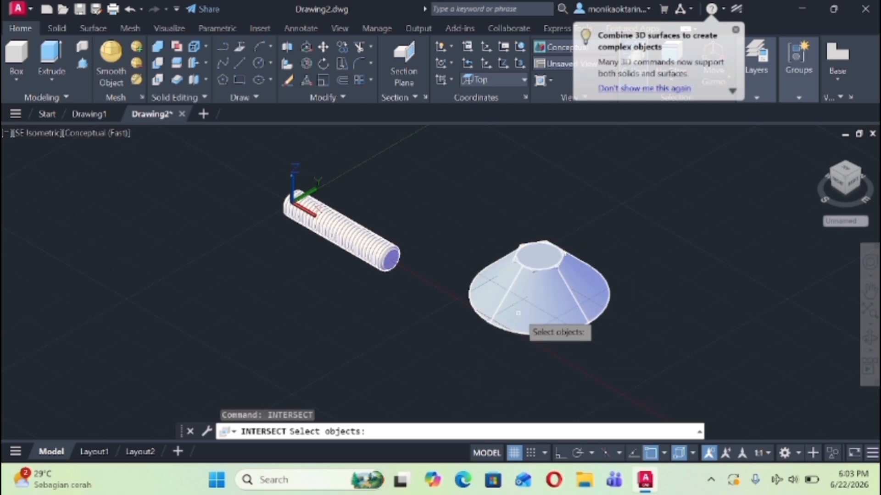
{"action": "left_click", "coordinate": [518, 313]}
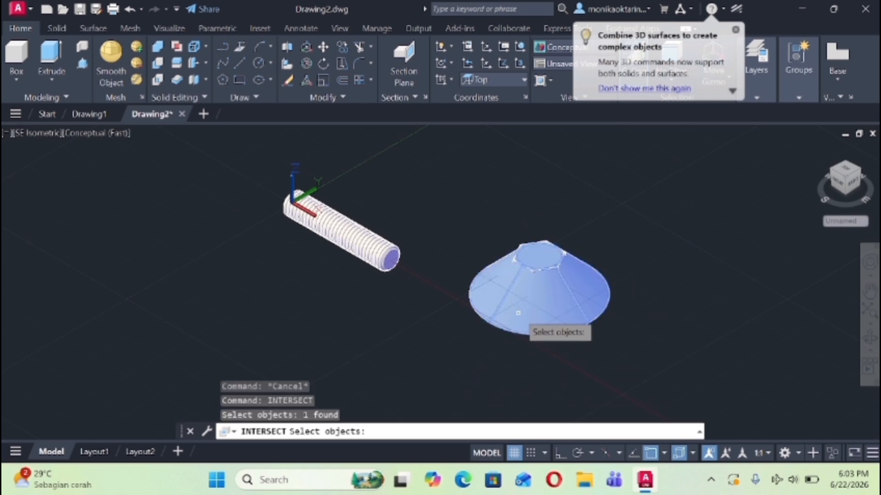
{"action": "left_click", "coordinate": [533, 257]}
{"action": "key", "text": "Return"}
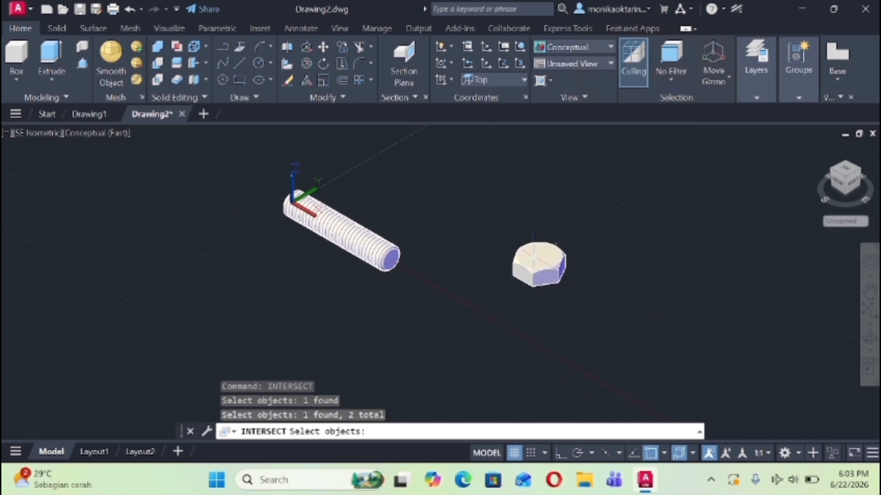
- Rotate the hexagonal head a quarter turn in 3D about the Y axis so its chamfered face points along the pin's axis
{"action": "type", "text": "3DR"}
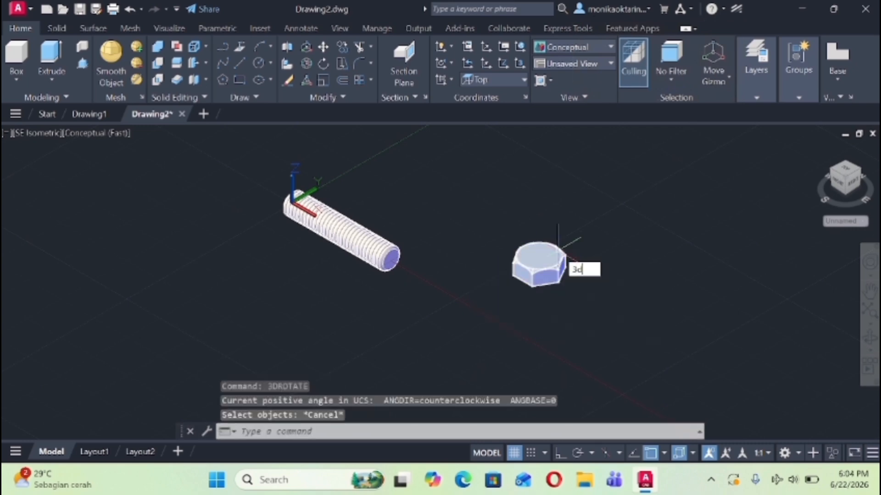
{"action": "key", "text": "Return"}
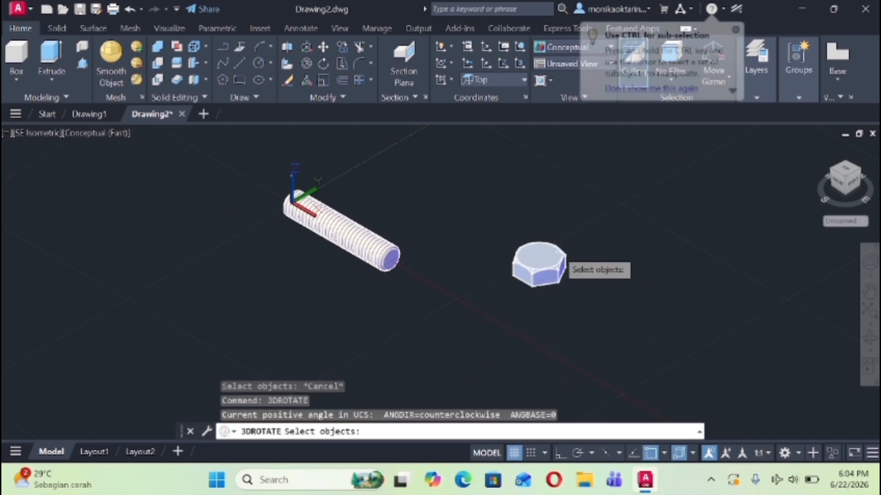
{"action": "left_click", "coordinate": [547, 253]}
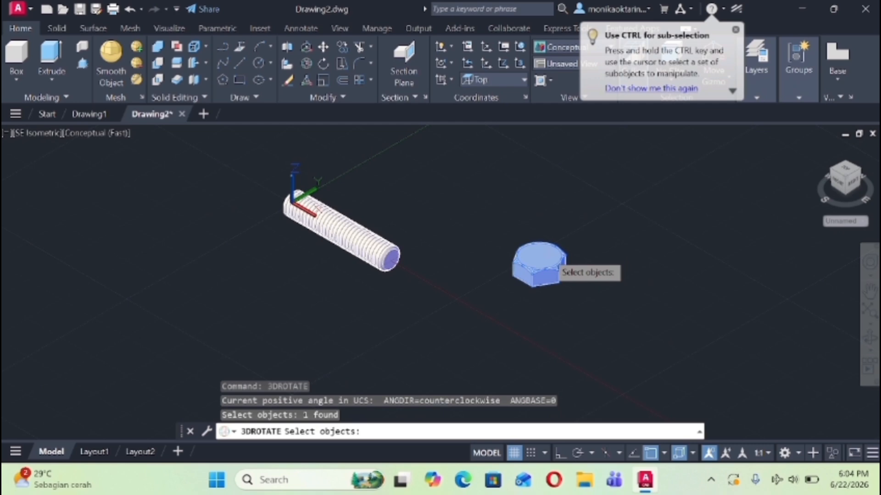
{"action": "key", "text": "Return"}
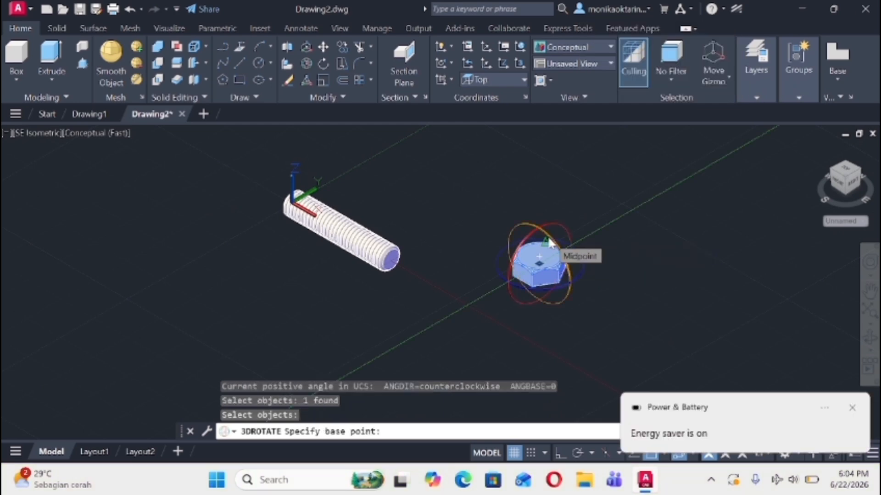
{"action": "left_click", "coordinate": [549, 243]}
{"action": "left_click", "coordinate": [570, 269]}
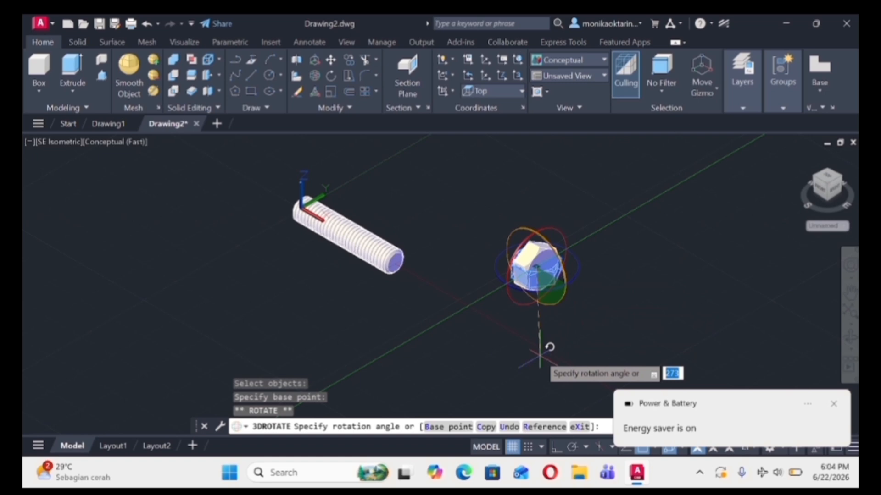
{"action": "left_click", "coordinate": [539, 355]}
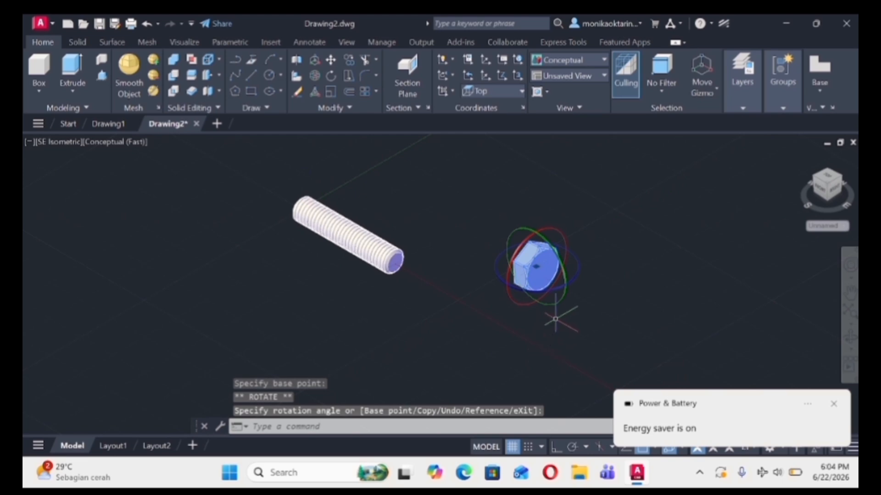
{"action": "left_click", "coordinate": [621, 317]}
{"action": "key", "text": "Escape"}
{"action": "key", "text": "Escape"}
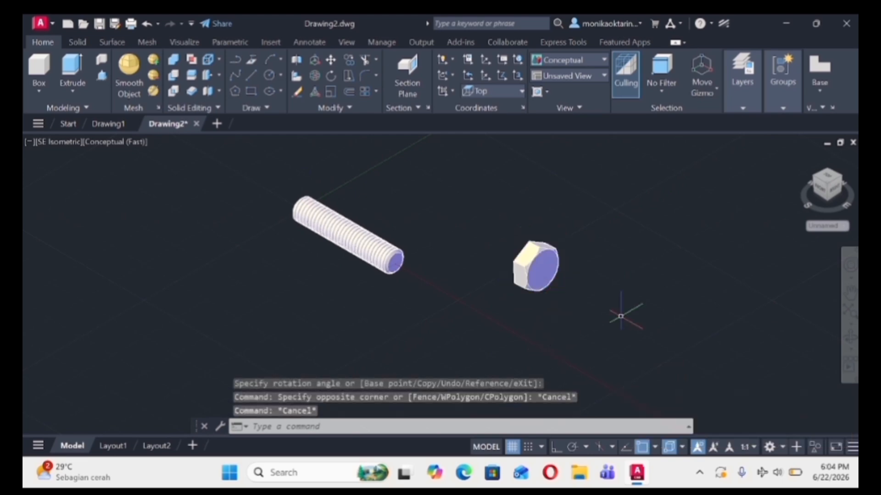
- In 2D Wireframe display, move the hexagonal head by the center of its chamfered face to the center of the threaded pin's end
{"action": "left_click", "coordinate": [563, 58]}
{"action": "key", "text": "Escape"}
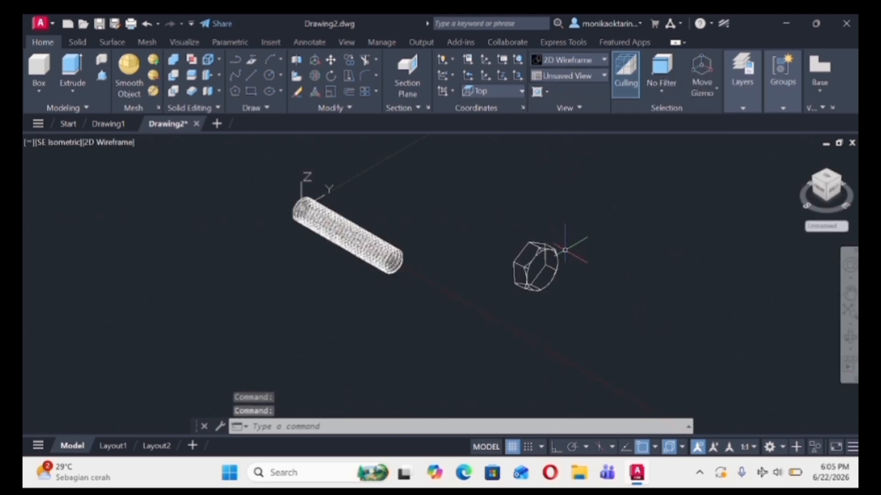
{"action": "type", "text": "MO"}
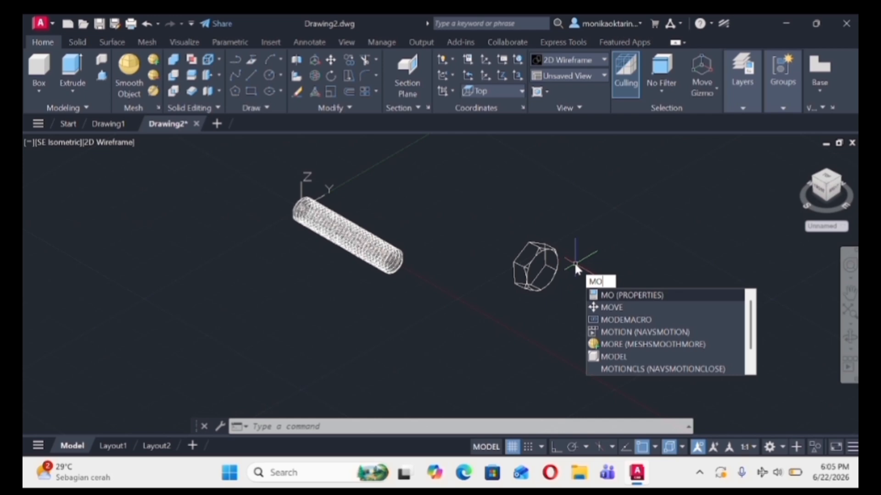
{"action": "type", "text": "V"}
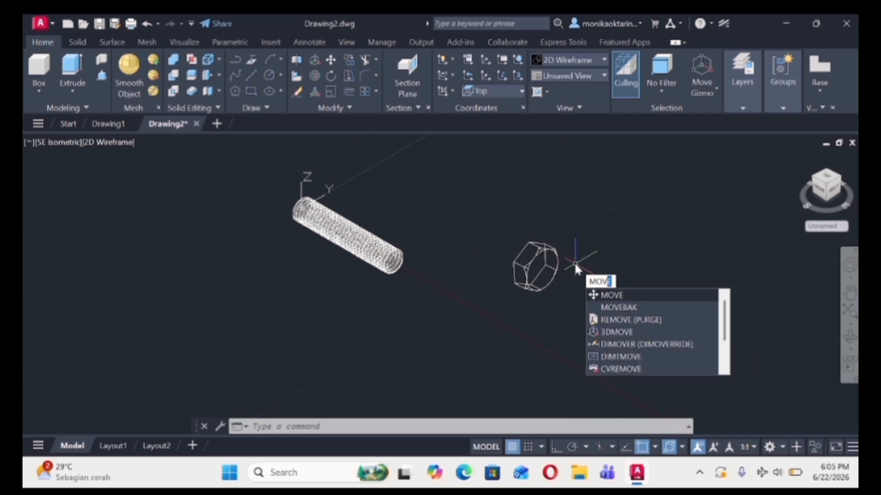
{"action": "key", "text": "Return"}
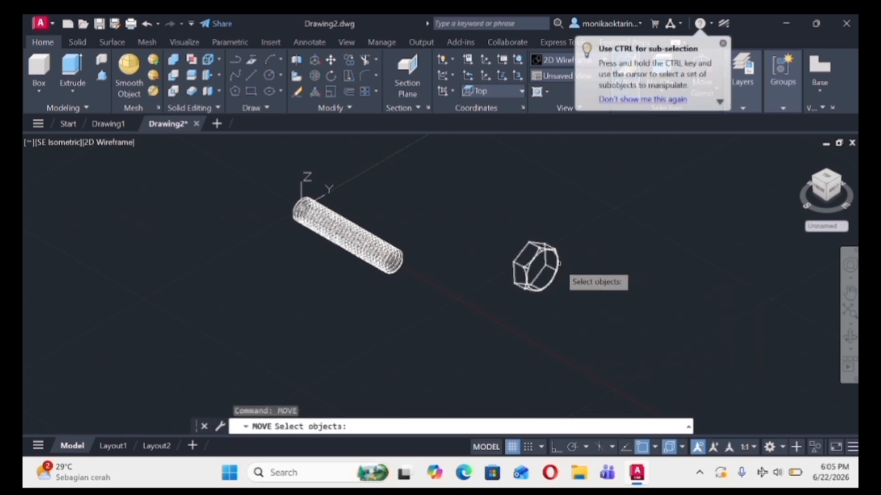
{"action": "left_click", "coordinate": [558, 263]}
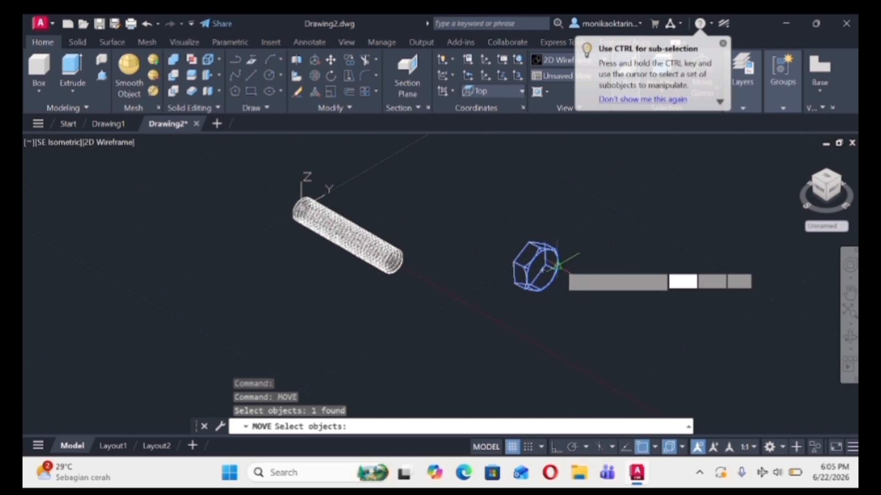
{"action": "key", "text": "Return"}
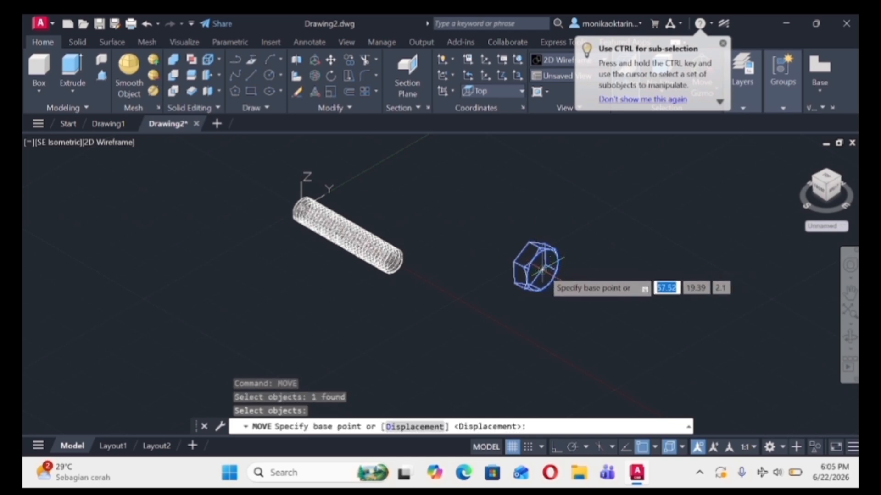
{"action": "left_click", "coordinate": [550, 263]}
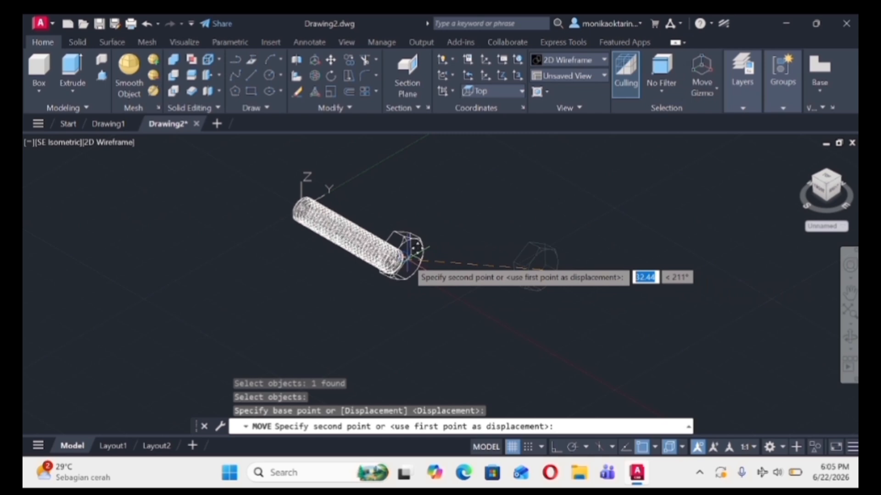
{"action": "scroll", "coordinate": [389, 275], "scroll_direction": "up", "scroll_amount": 4}
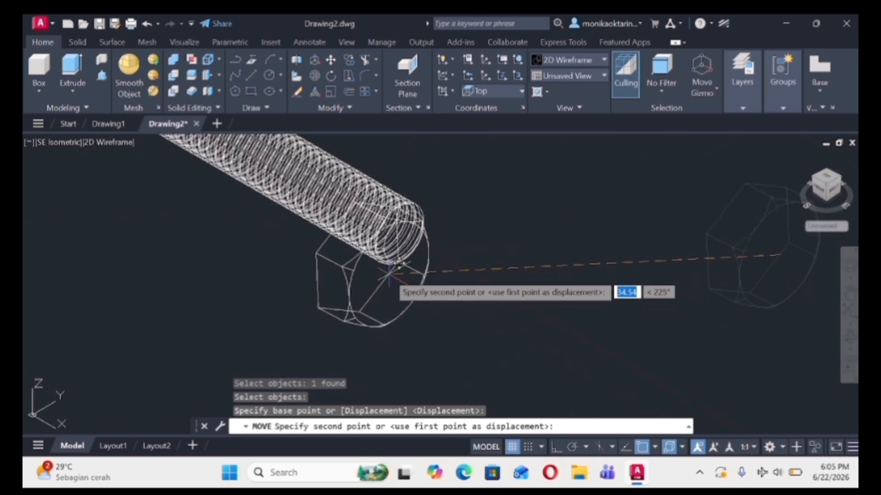
{"action": "scroll", "coordinate": [405, 229], "scroll_direction": "up", "scroll_amount": 4}
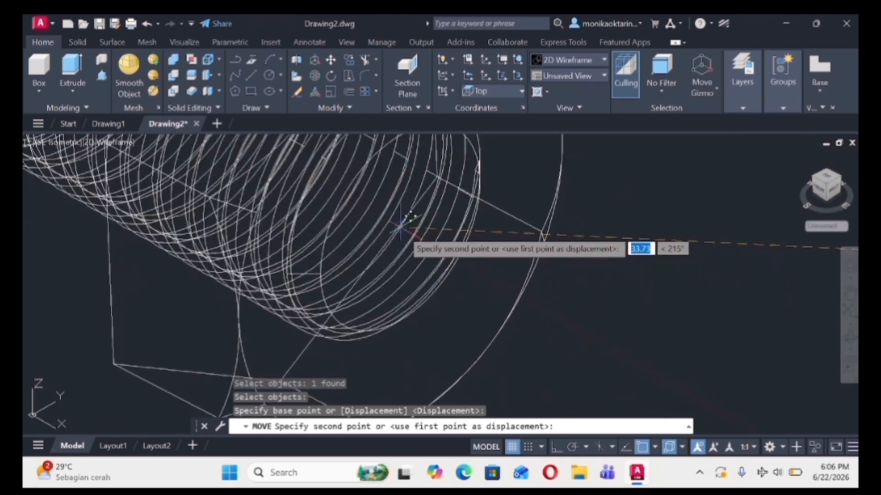
{"action": "left_click", "coordinate": [408, 224]}
- Display the assembled bolt in the Conceptual visual style and orbit around it to examine the head on the pin
{"action": "scroll", "coordinate": [578, 273], "scroll_direction": "down", "scroll_amount": 5}
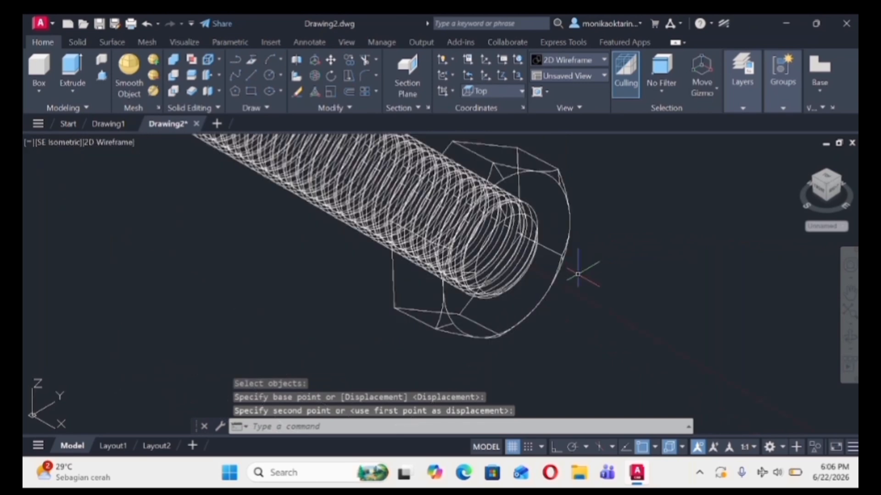
{"action": "scroll", "coordinate": [578, 274], "scroll_direction": "down", "scroll_amount": 2}
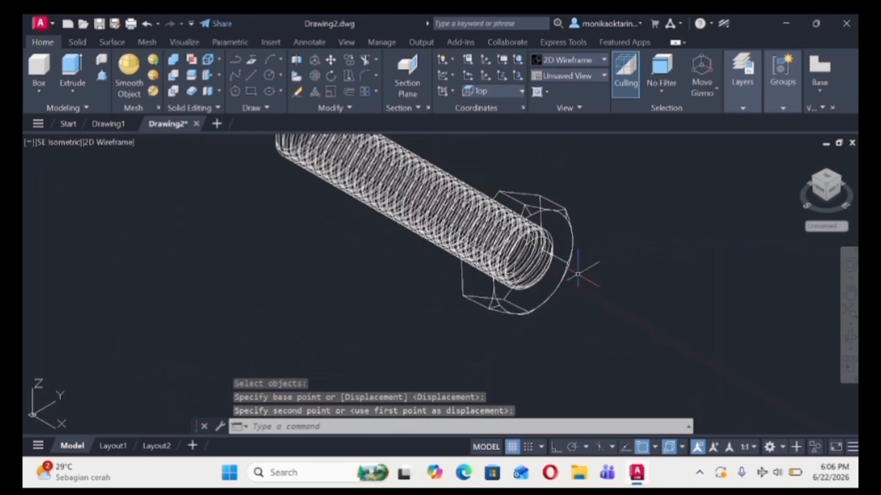
{"action": "left_click", "coordinate": [566, 62]}
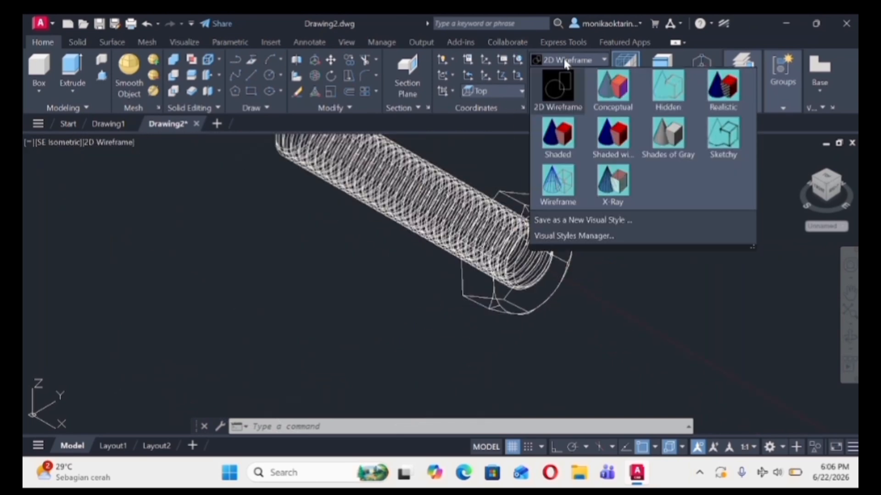
{"action": "left_click", "coordinate": [612, 86]}
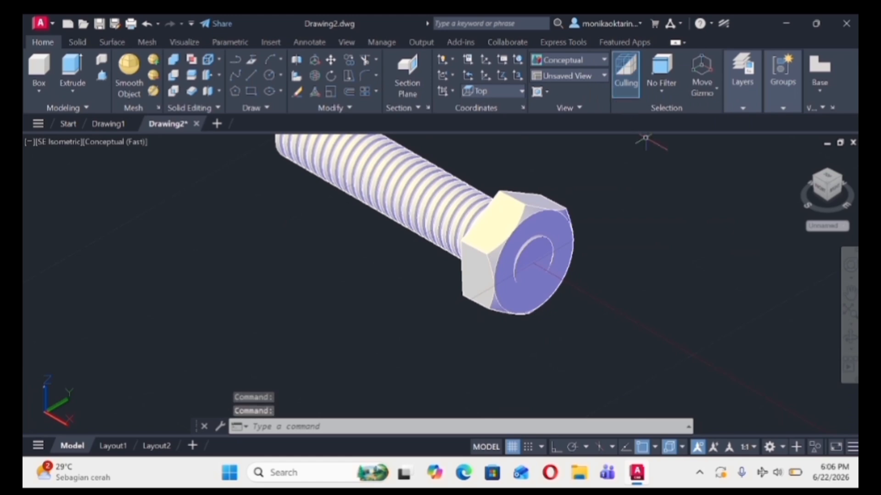
{"action": "left_click", "coordinate": [849, 265]}
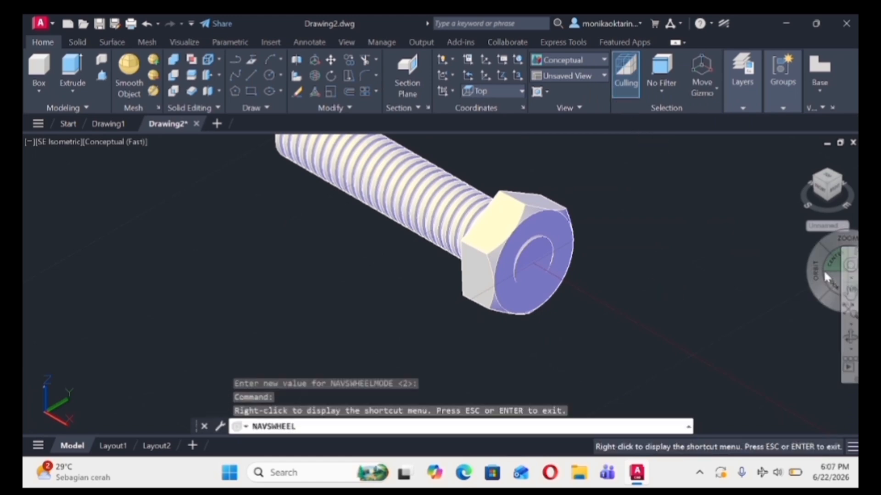
{"action": "mouse_move", "coordinate": [811, 269]}
{"action": "left_mouse_down"}
{"action": "mouse_move", "coordinate": [709, 293]}
{"action": "mouse_move", "coordinate": [584, 296]}
{"action": "mouse_move", "coordinate": [489, 243]}
{"action": "mouse_move", "coordinate": [427, 224]}
{"action": "mouse_move", "coordinate": [337, 221]}
{"action": "mouse_move", "coordinate": [442, 260]}
{"action": "mouse_move", "coordinate": [234, 197]}
{"action": "mouse_move", "coordinate": [138, 191]}
{"action": "mouse_move", "coordinate": [138, 201]}
{"action": "mouse_move", "coordinate": [26, 207]}
{"action": "mouse_move", "coordinate": [89, 244]}
{"action": "mouse_move", "coordinate": [525, 379]}
{"action": "mouse_move", "coordinate": [491, 294]}
{"action": "mouse_move", "coordinate": [479, 303]}
{"action": "mouse_move", "coordinate": [493, 293]}
{"action": "left_mouse_up"}
{"action": "key", "text": "Escape"}
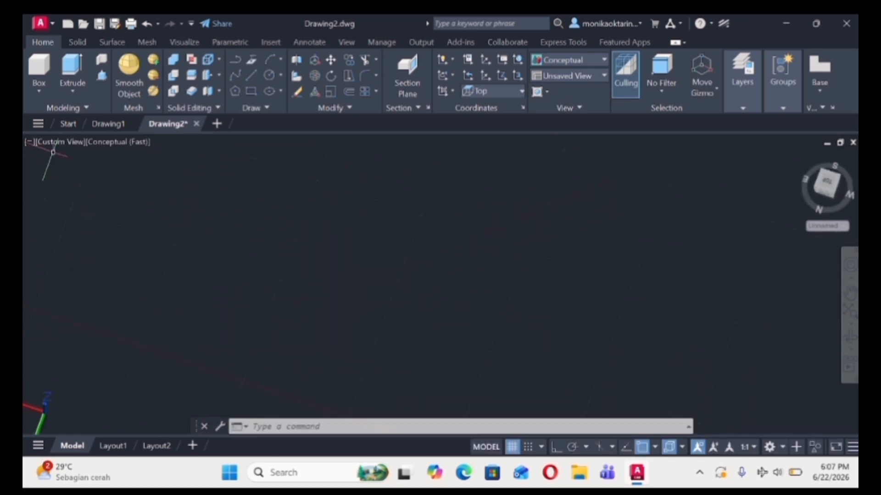
- Switch to the Top view in the 2D Wireframe visual style and set the coordinate system to World
{"action": "left_click", "coordinate": [56, 144]}
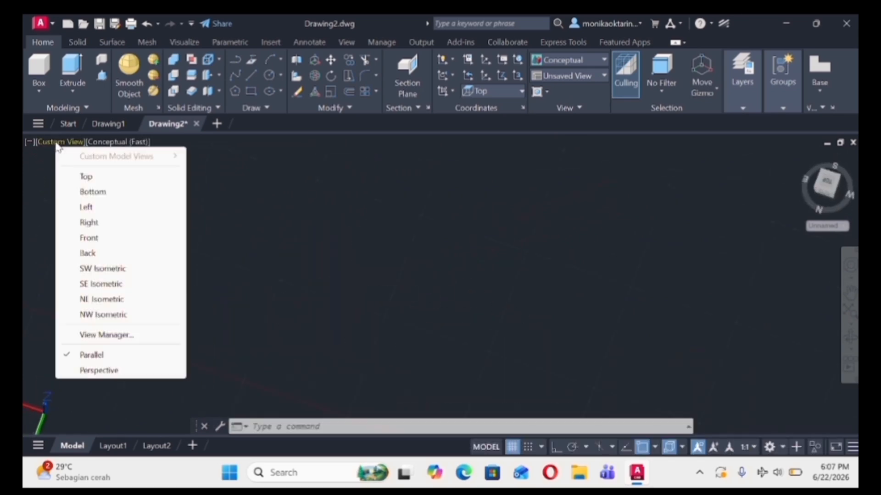
{"action": "left_click", "coordinate": [75, 176]}
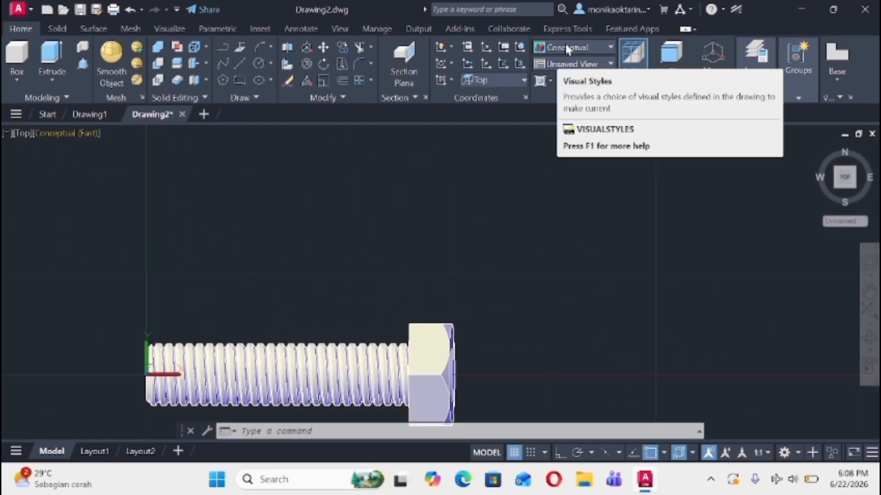
{"action": "left_click", "coordinate": [566, 45]}
{"action": "left_click", "coordinate": [559, 56]}
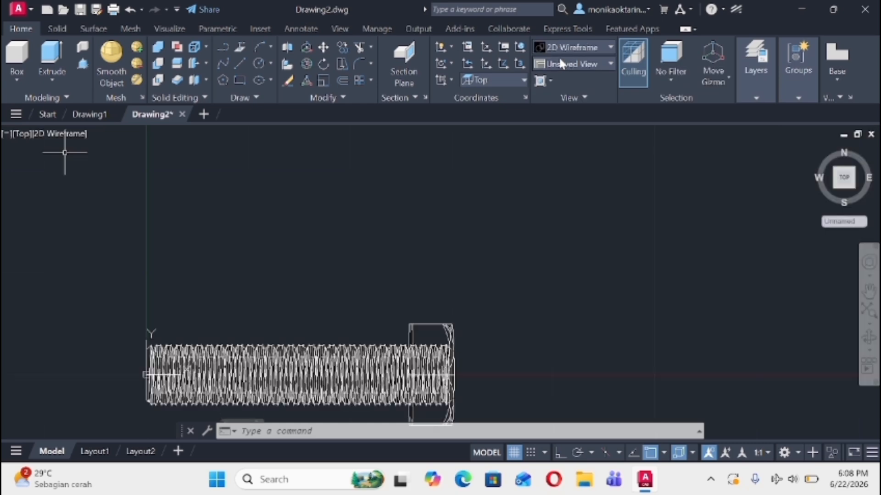
{"action": "scroll", "coordinate": [574, 253], "scroll_direction": "down", "scroll_amount": 2}
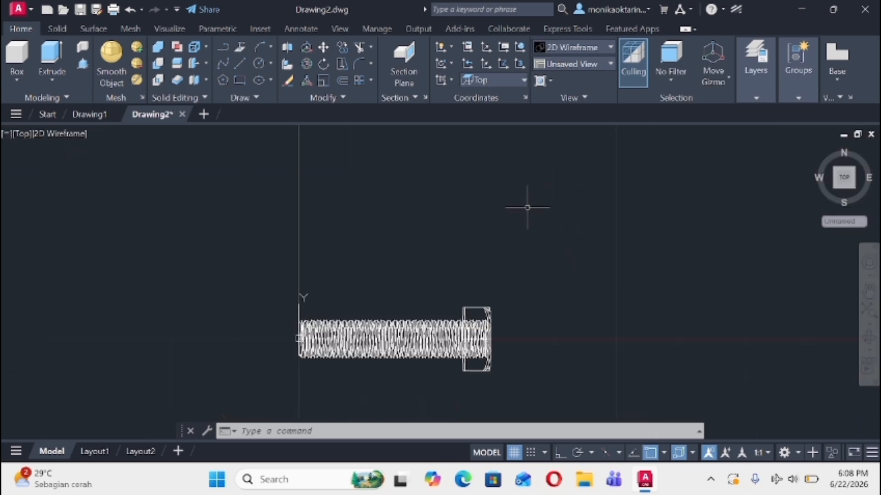
{"action": "left_click", "coordinate": [511, 78]}
{"action": "left_click", "coordinate": [508, 94]}
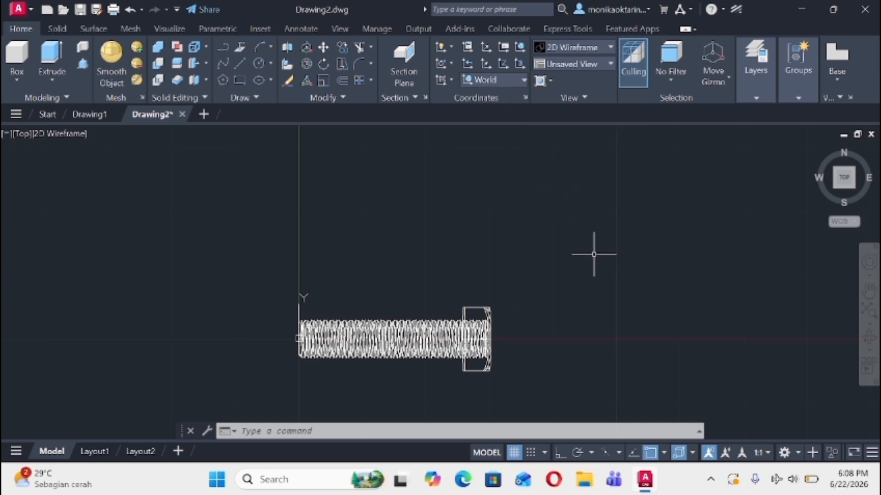
- Draw a six-sided polygon inscribed in a circle of radius 5.75 in the empty area beside the bolt
{"action": "type", "text": "POI"}
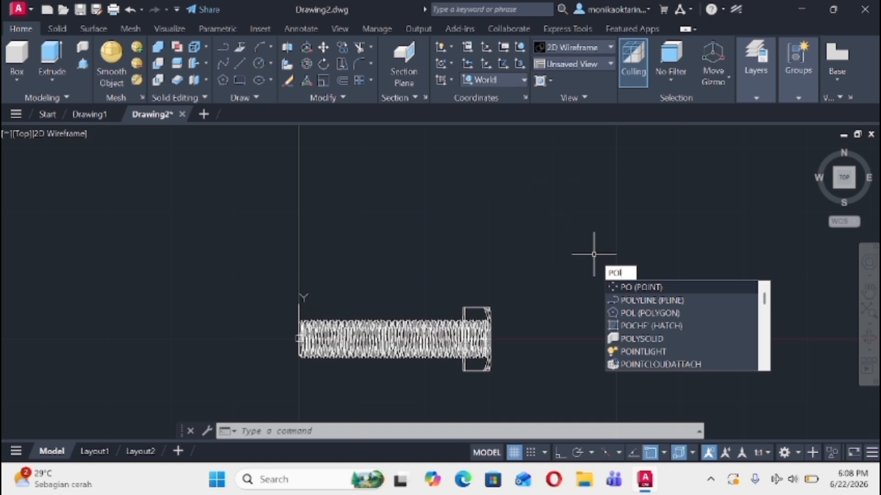
{"action": "key", "text": "Return"}
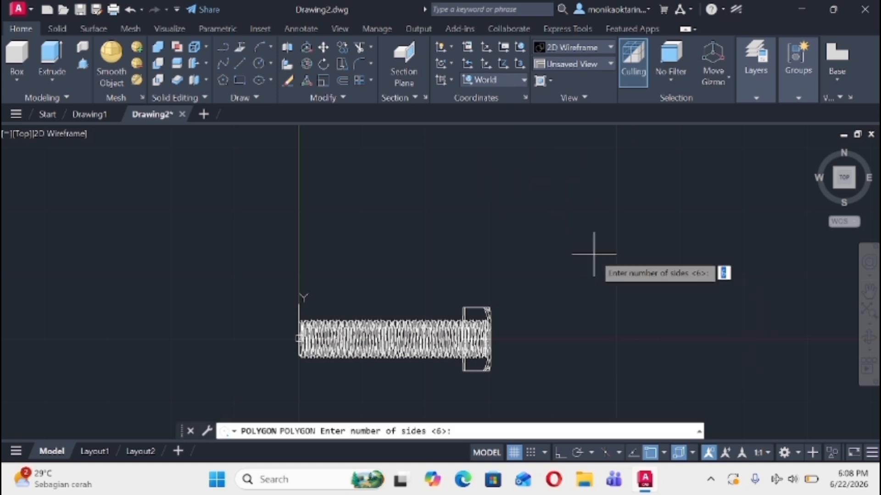
{"action": "key", "text": "Return"}
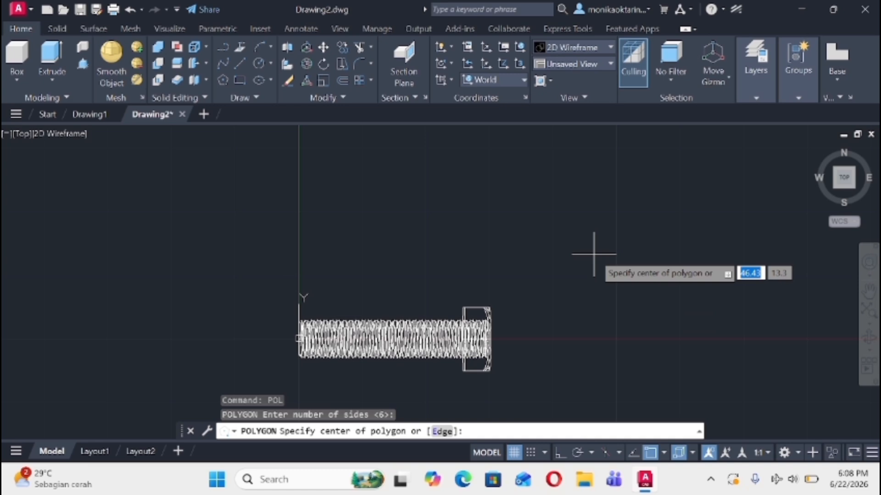
{"action": "left_click", "coordinate": [594, 254]}
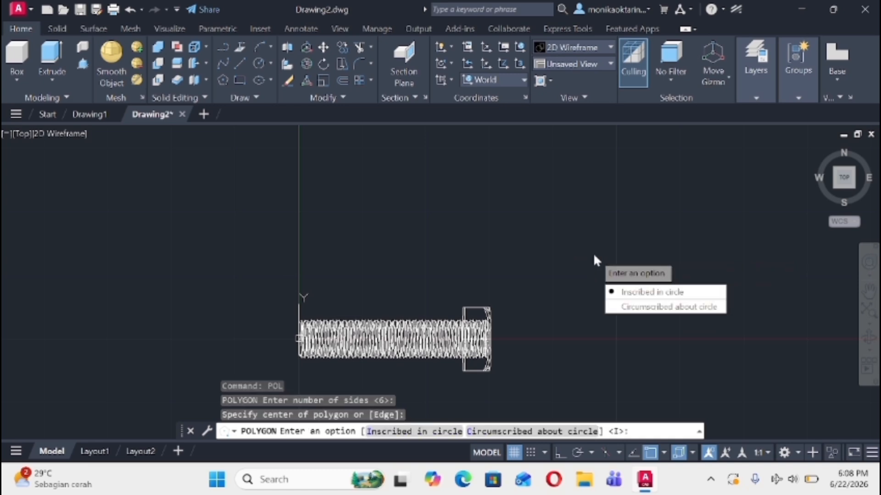
{"action": "left_click", "coordinate": [624, 292]}
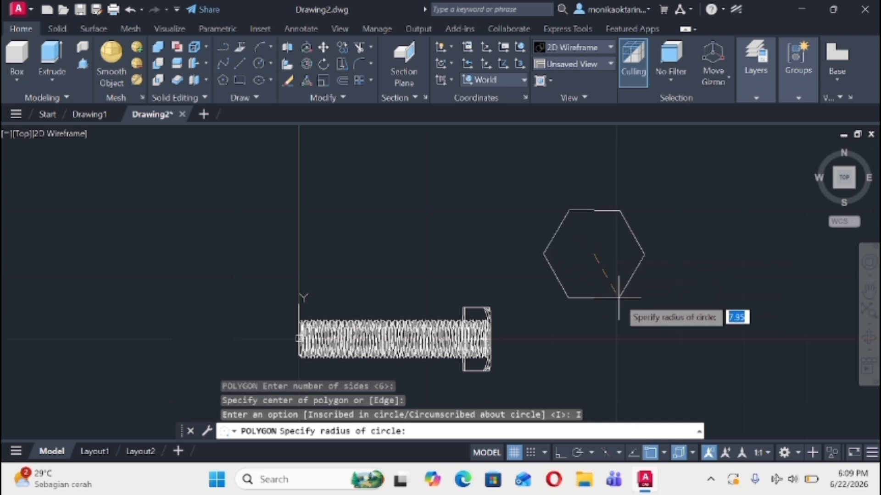
{"action": "type", "text": "5.75"}
{"action": "key", "text": "Return"}
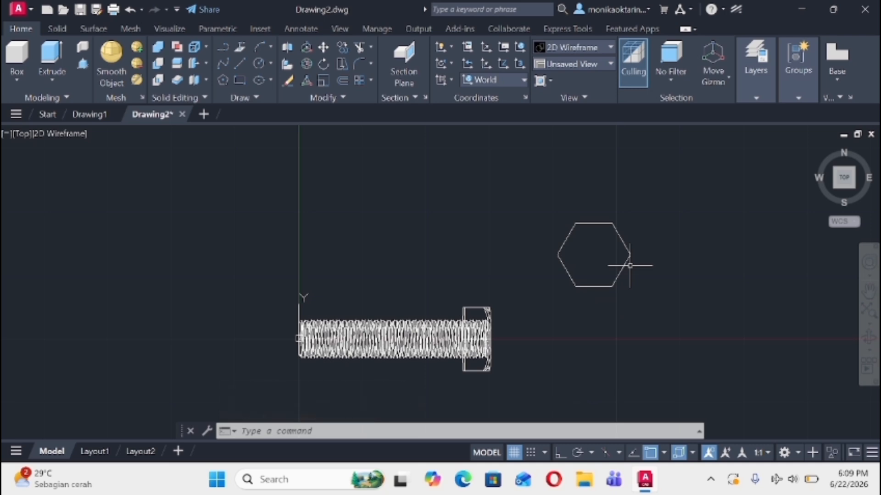
- Draw a circle of radius 5.75 centered on the new hexagon
{"action": "type", "text": "c"}
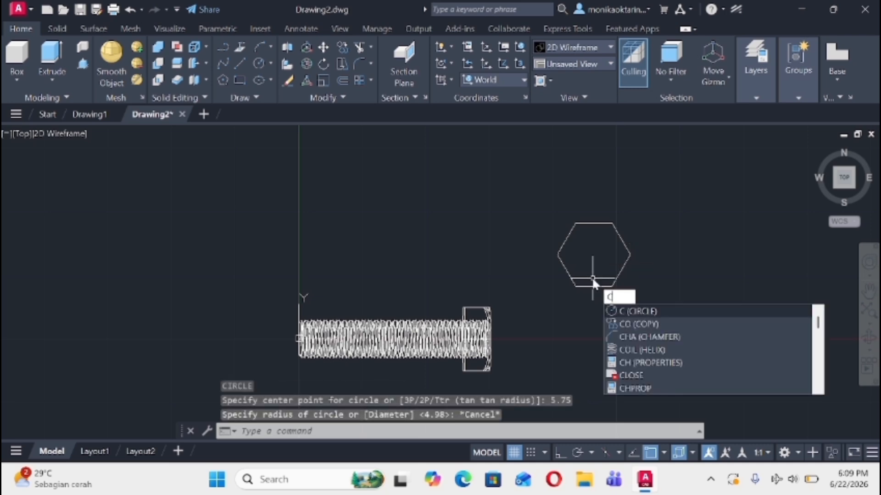
{"action": "key", "text": "Return"}
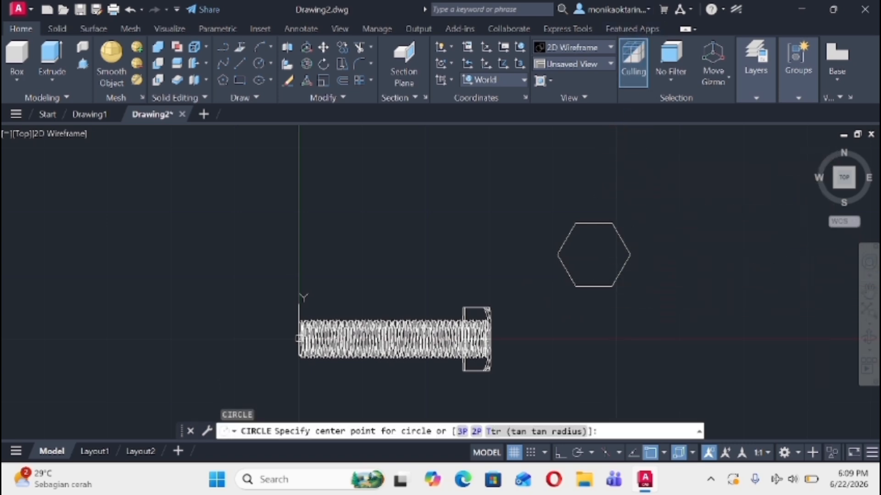
{"action": "left_click", "coordinate": [594, 255]}
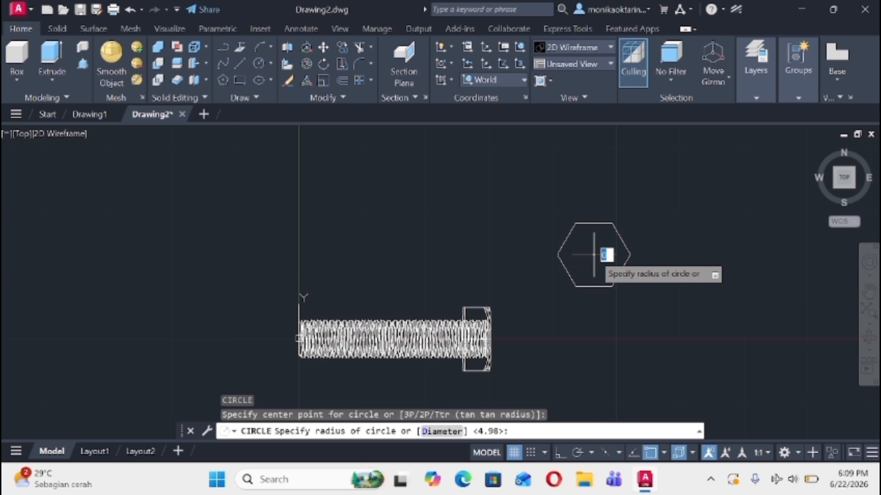
{"action": "type", "text": "5.75"}
{"action": "key", "text": "Return"}
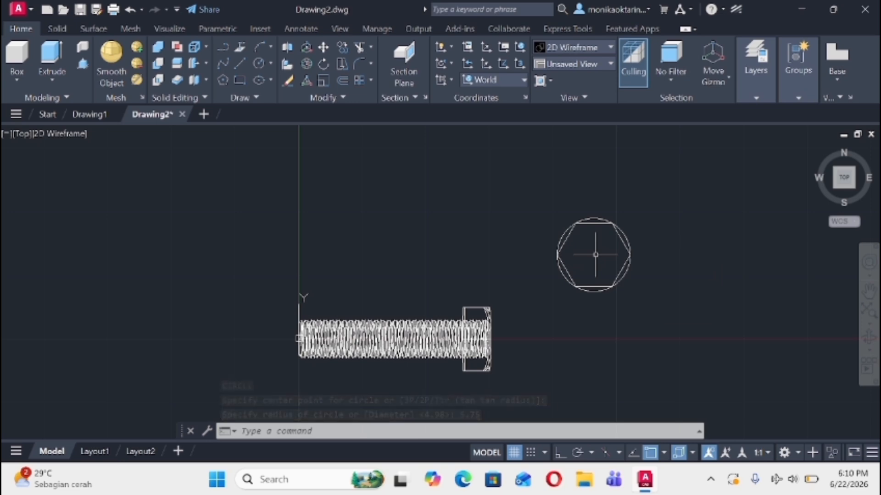
- Undo the last circle and draw an inner circle of radius 3 at the hexagon's center
{"action": "key", "text": "ctrl+z"}
{"action": "type", "text": "c"}
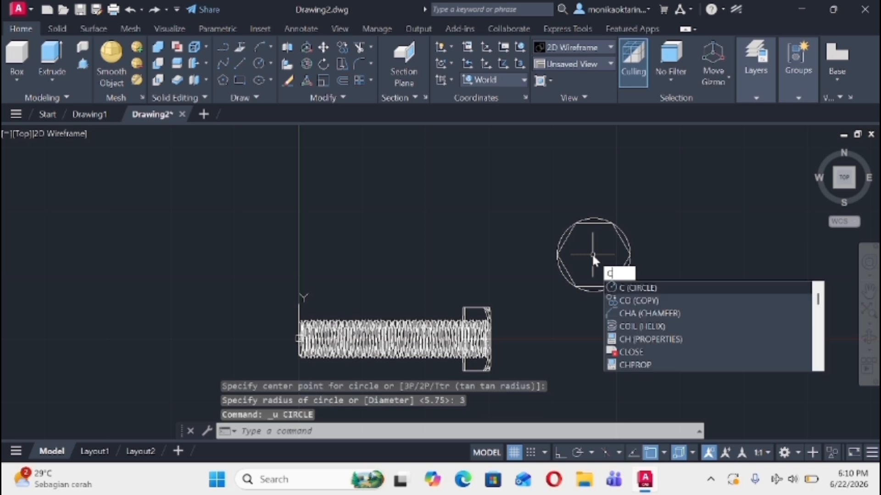
{"action": "key", "text": "Return"}
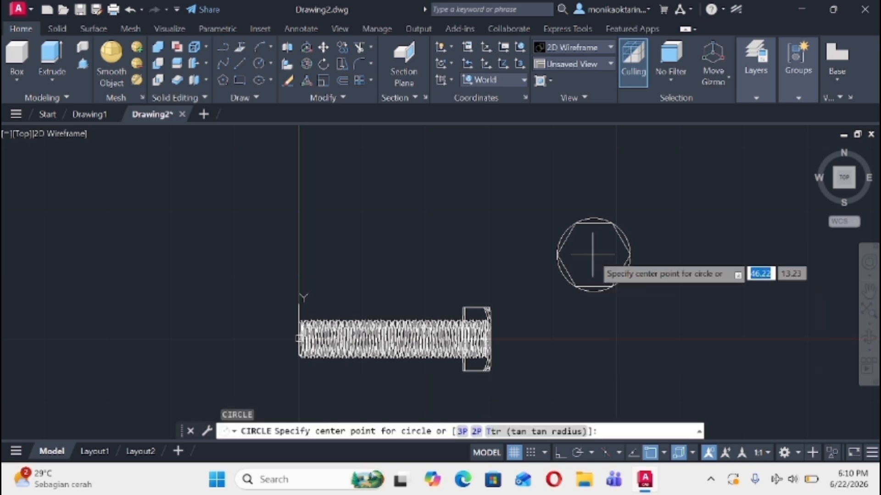
{"action": "left_click", "coordinate": [592, 255]}
{"action": "type", "text": "3"}
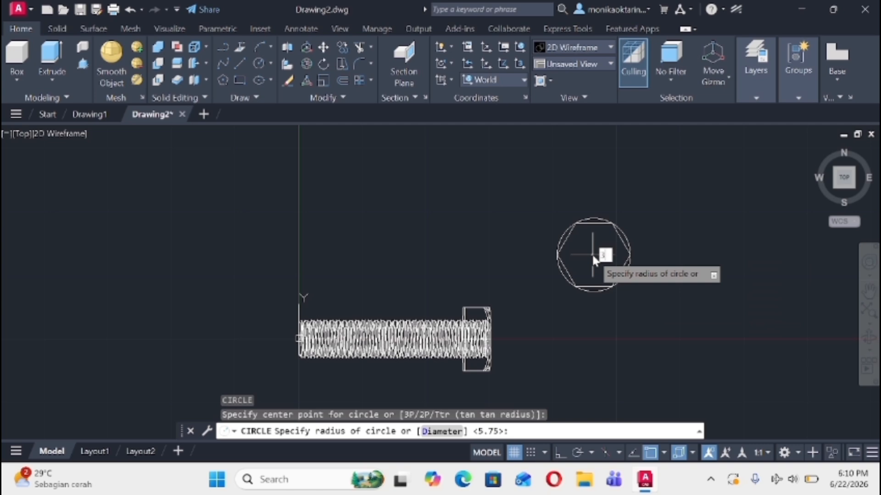
{"action": "key", "text": "Return"}
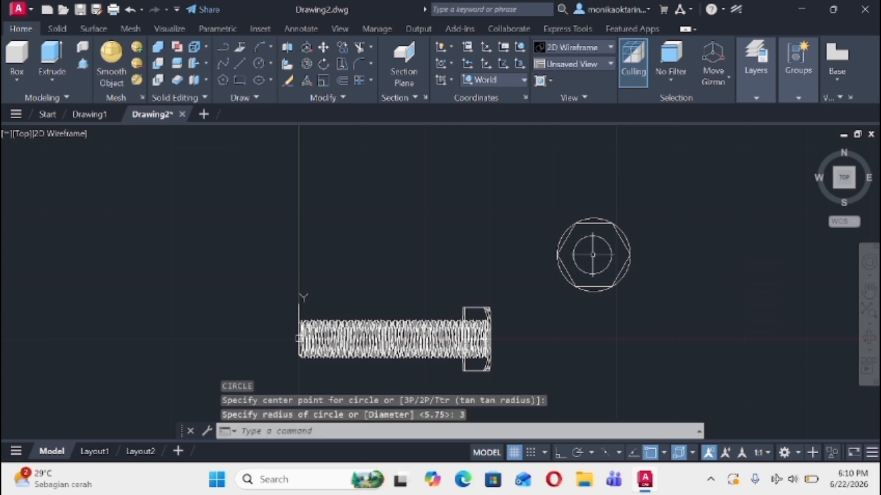
{"action": "scroll", "coordinate": [635, 279], "scroll_direction": "up", "scroll_amount": 2}
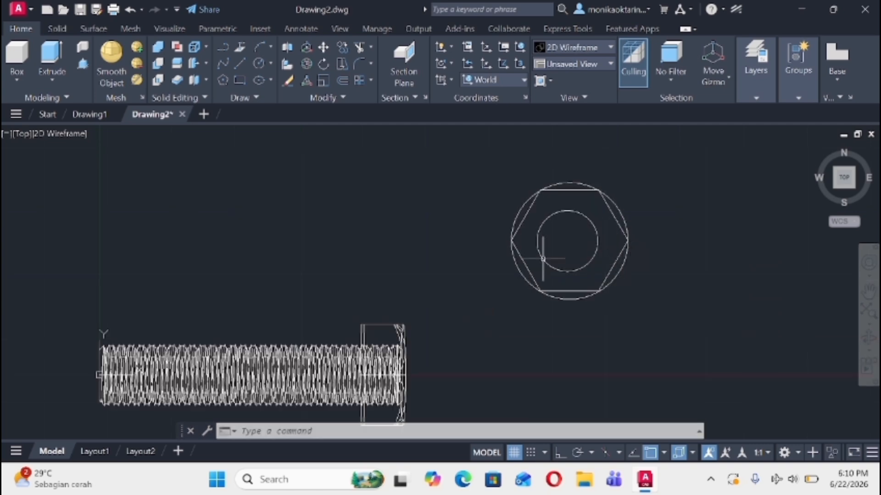
- In the SW Isometric view, copy the nut's hexagon and both circles about 34 units away into empty space beyond the bolt head
{"action": "left_click", "coordinate": [22, 133]}
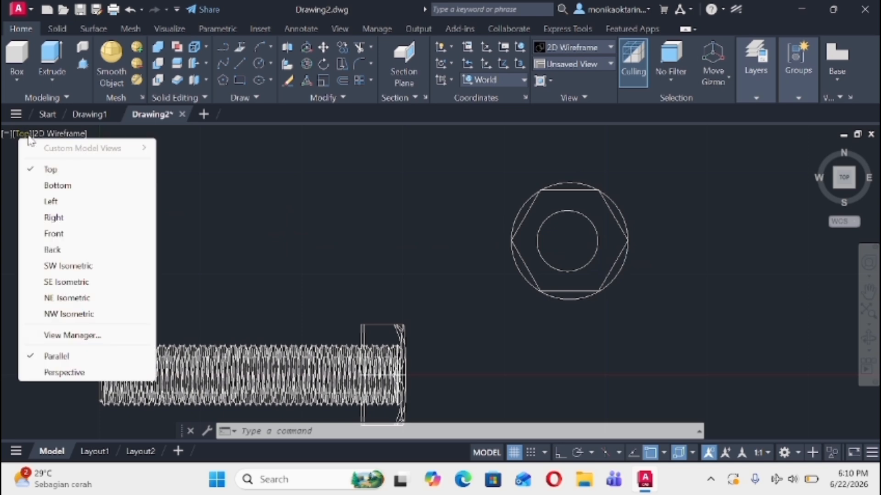
{"action": "left_click", "coordinate": [84, 265]}
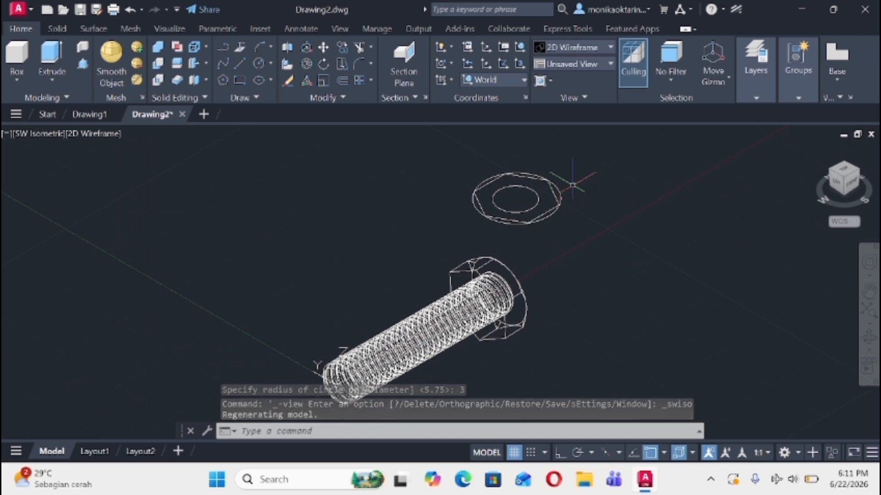
{"action": "mouse_move", "coordinate": [572, 183]}
{"action": "left_mouse_down"}
{"action": "mouse_move", "coordinate": [432, 145]}
{"action": "mouse_move", "coordinate": [406, 181]}
{"action": "mouse_move", "coordinate": [422, 194]}
{"action": "left_mouse_up"}
{"action": "key", "text": "F3"}
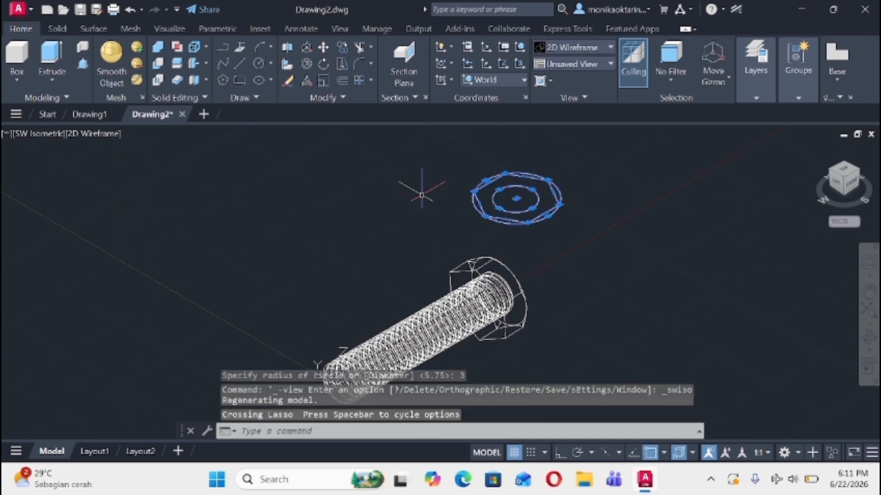
{"action": "type", "text": "co"}
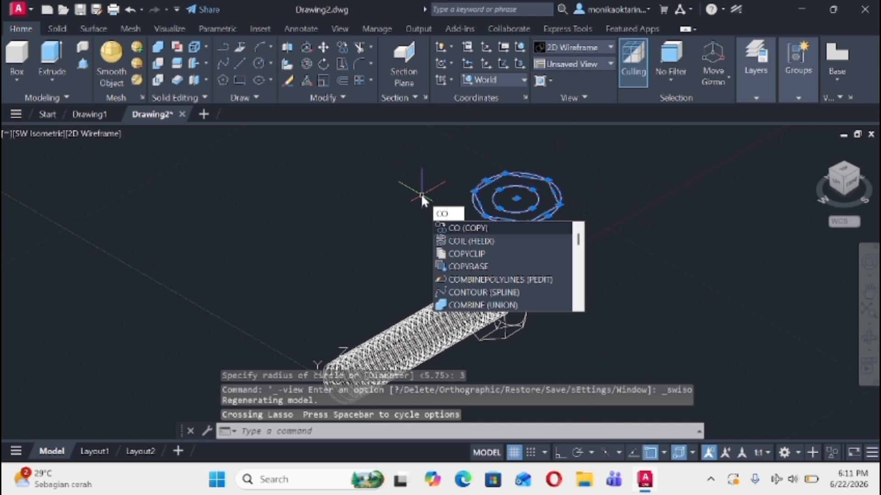
{"action": "key", "text": "Return"}
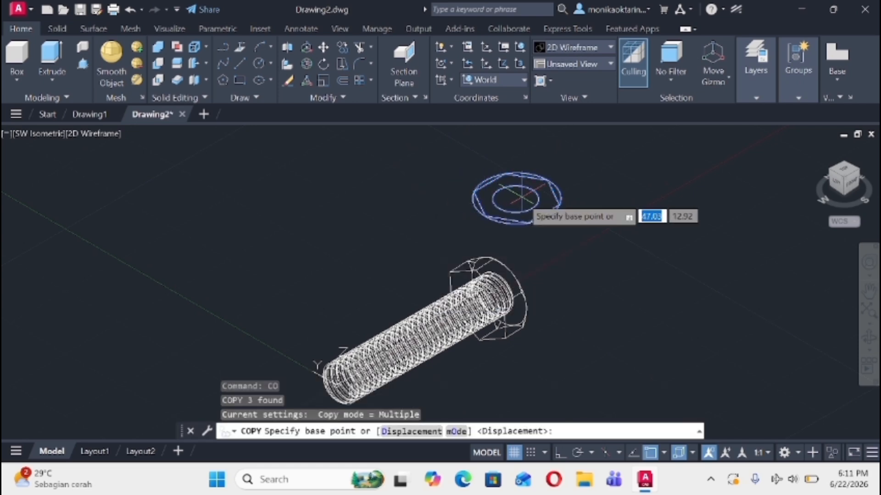
{"action": "left_click", "coordinate": [520, 198]}
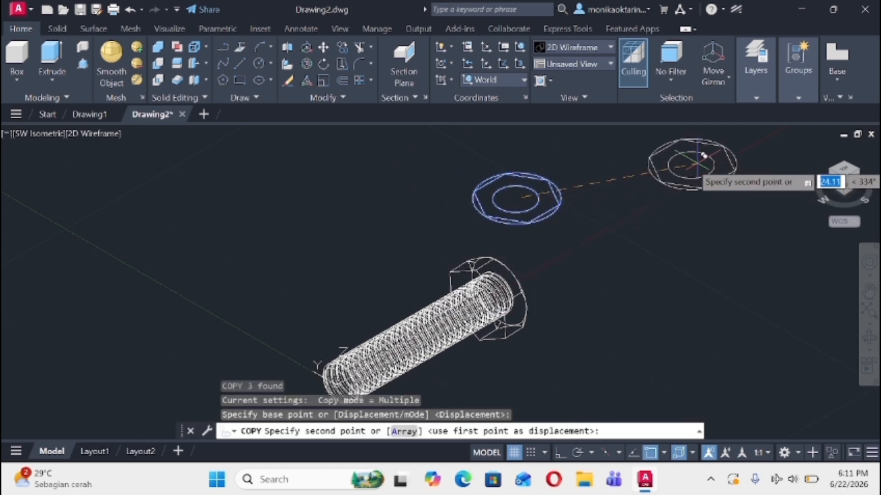
{"action": "left_click", "coordinate": [773, 135]}
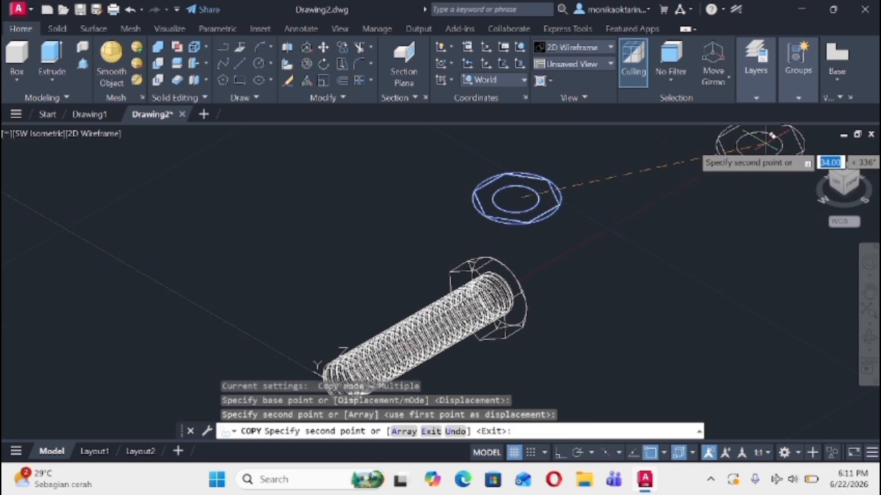
{"action": "key", "text": "Escape"}
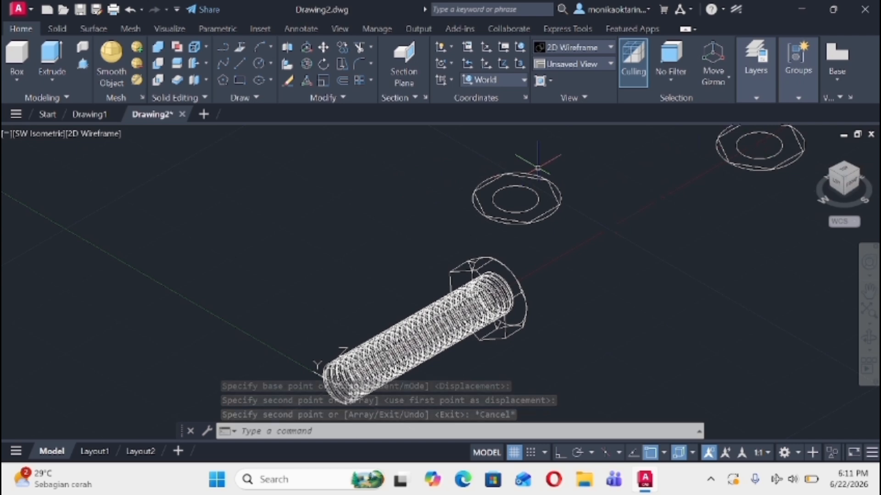
- Extrude the original nut's hexagon and inner circle to a height of 4
{"action": "type", "text": "EXT"}
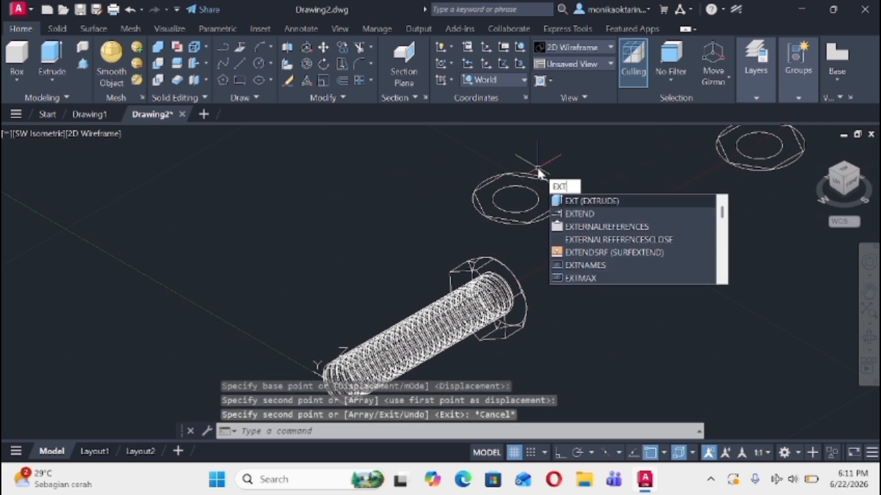
{"action": "key", "text": "Return"}
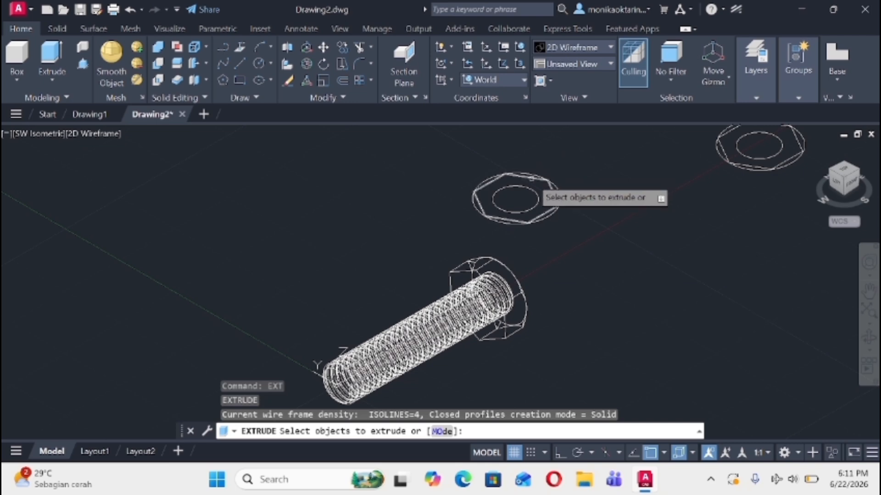
{"action": "left_click", "coordinate": [531, 178]}
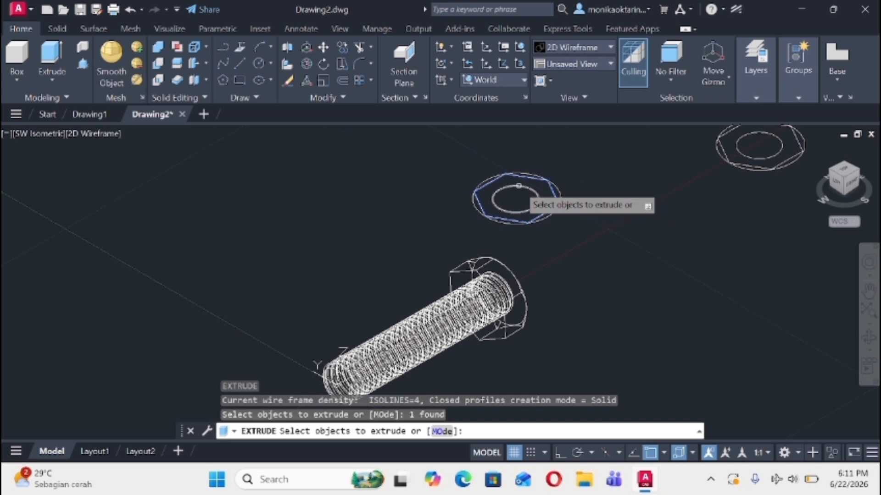
{"action": "left_click", "coordinate": [518, 186]}
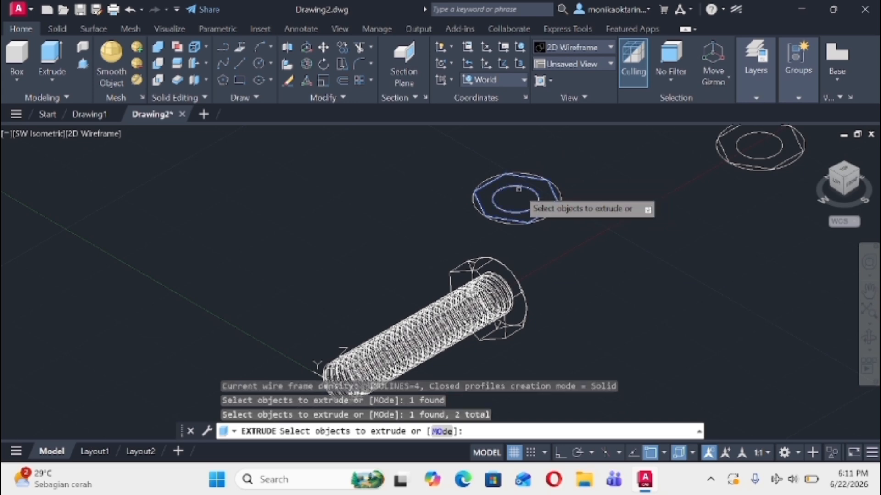
{"action": "key", "text": "Return"}
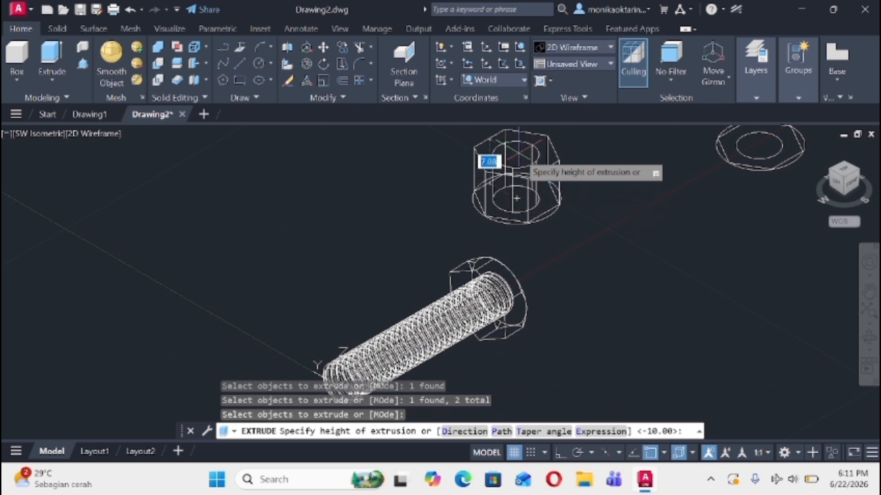
{"action": "type", "text": "4"}
{"action": "key", "text": "Return"}
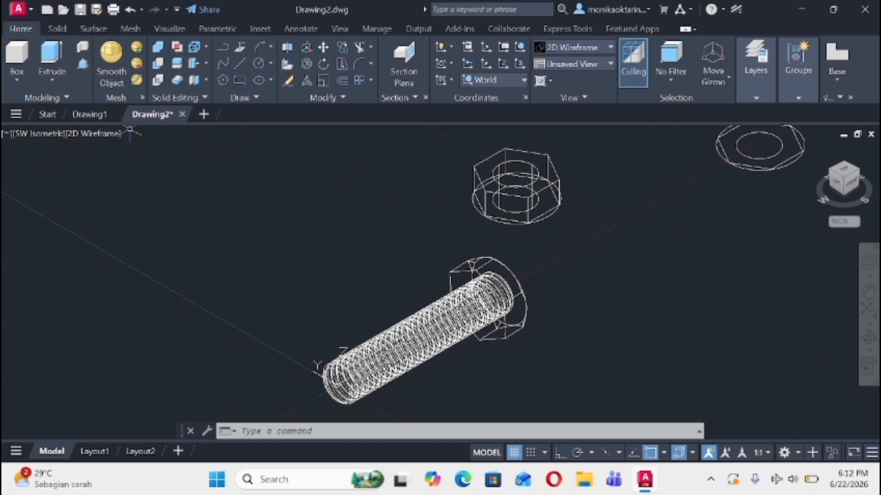
- Apply the Conceptual visual style and subtract the inner cylinder from the hexagonal nut body
{"action": "left_click", "coordinate": [85, 133]}
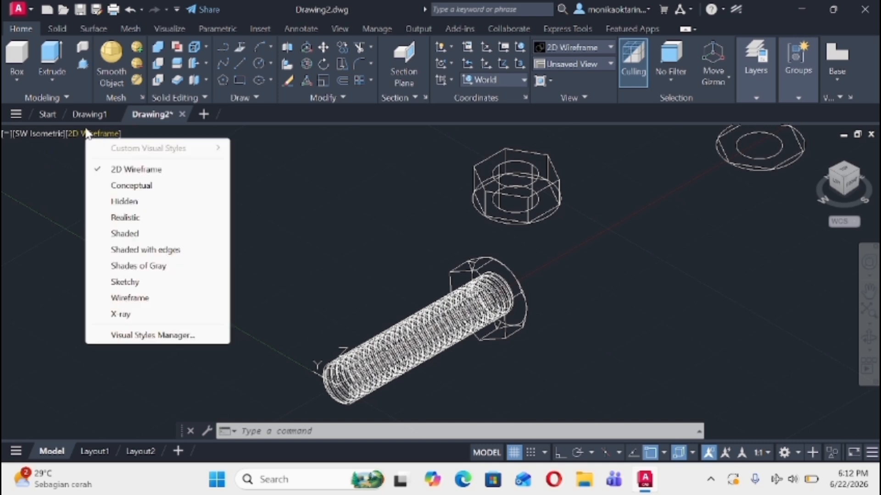
{"action": "left_click", "coordinate": [105, 191]}
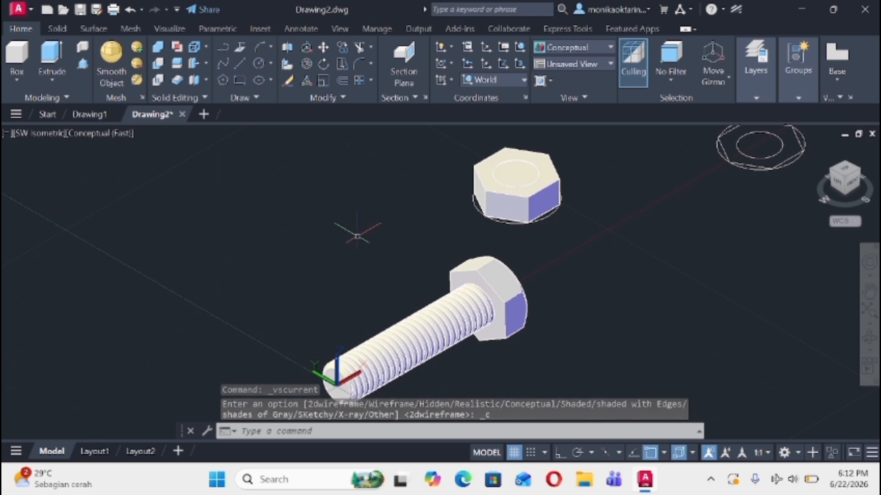
{"action": "type", "text": "su"}
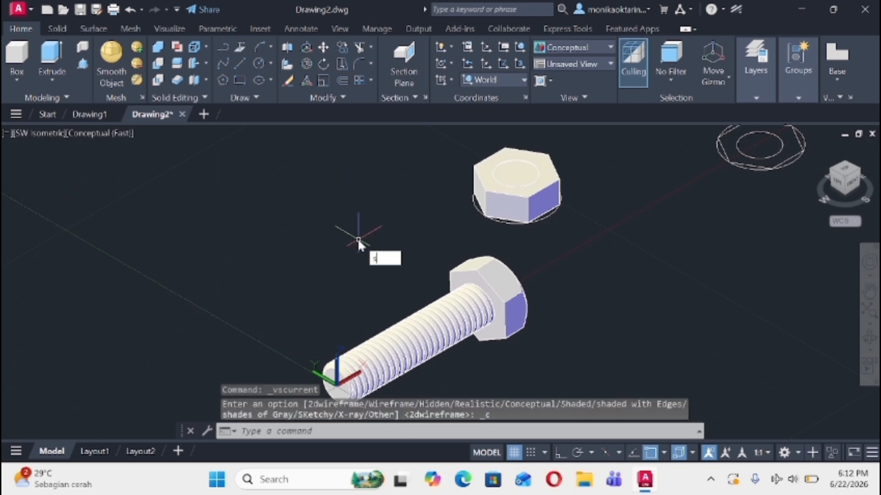
{"action": "key", "text": "Return"}
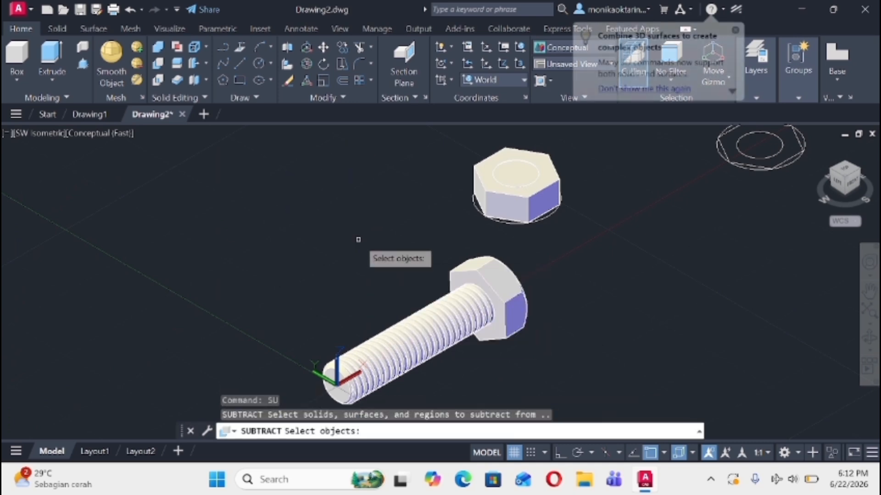
{"action": "left_click", "coordinate": [542, 208]}
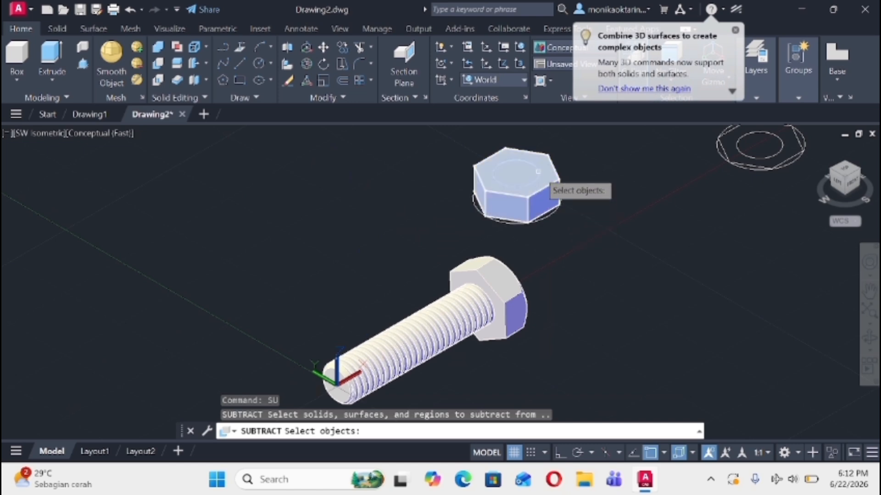
{"action": "left_click", "coordinate": [548, 194]}
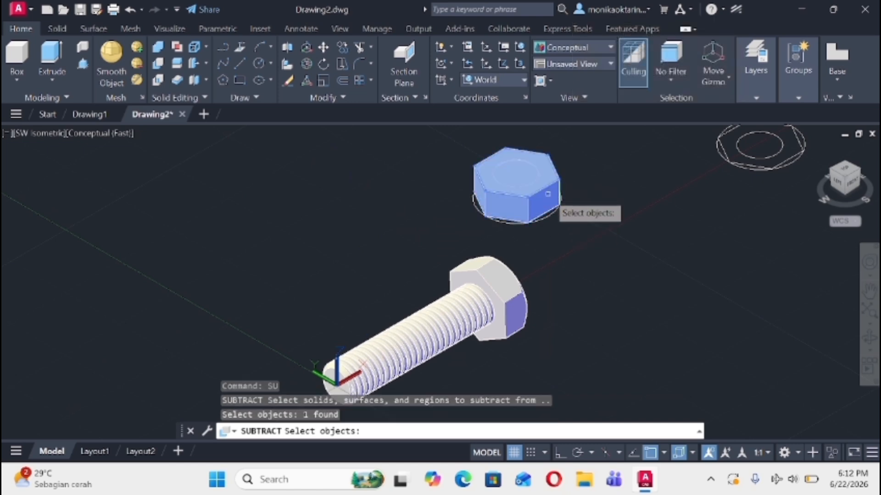
{"action": "key", "text": "Return"}
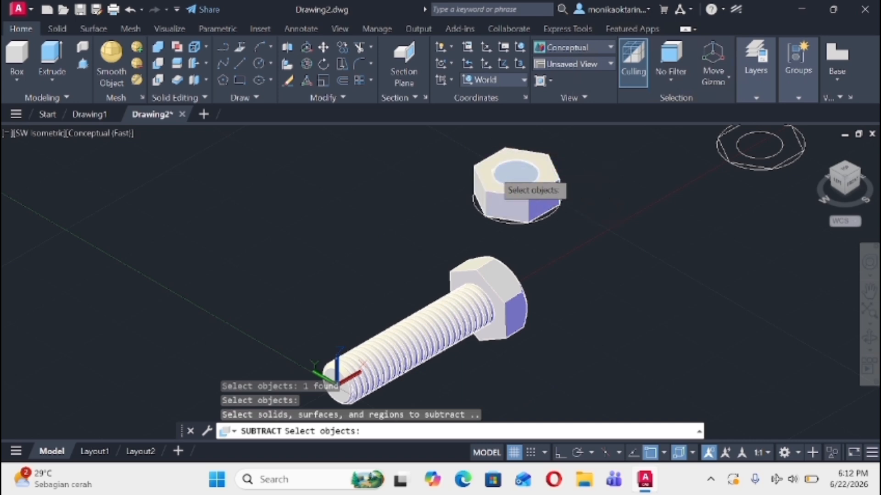
{"action": "left_click", "coordinate": [499, 180]}
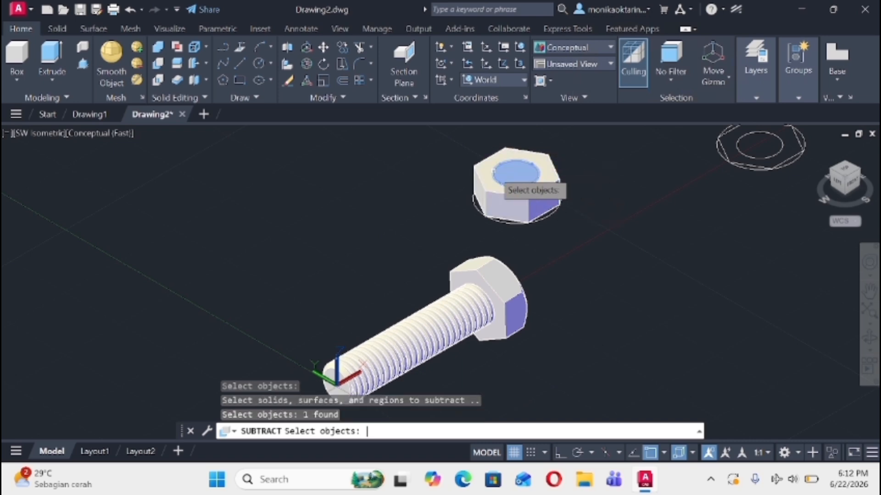
{"action": "key", "text": "Return"}
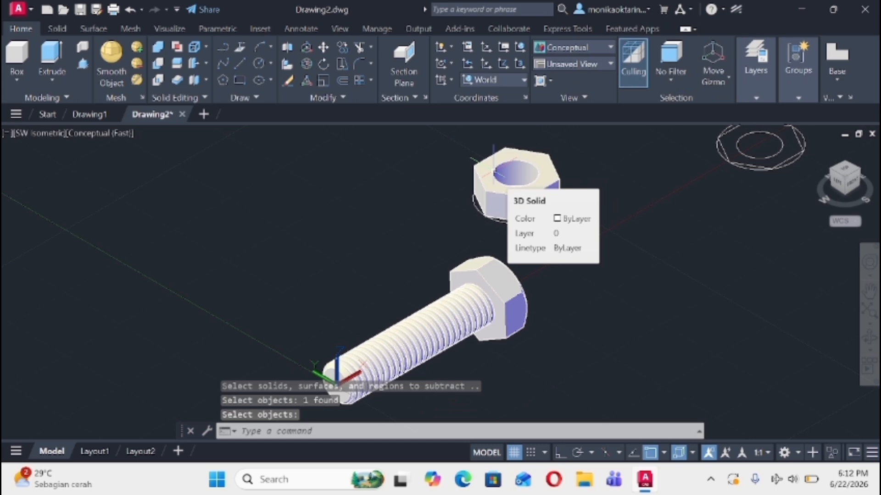